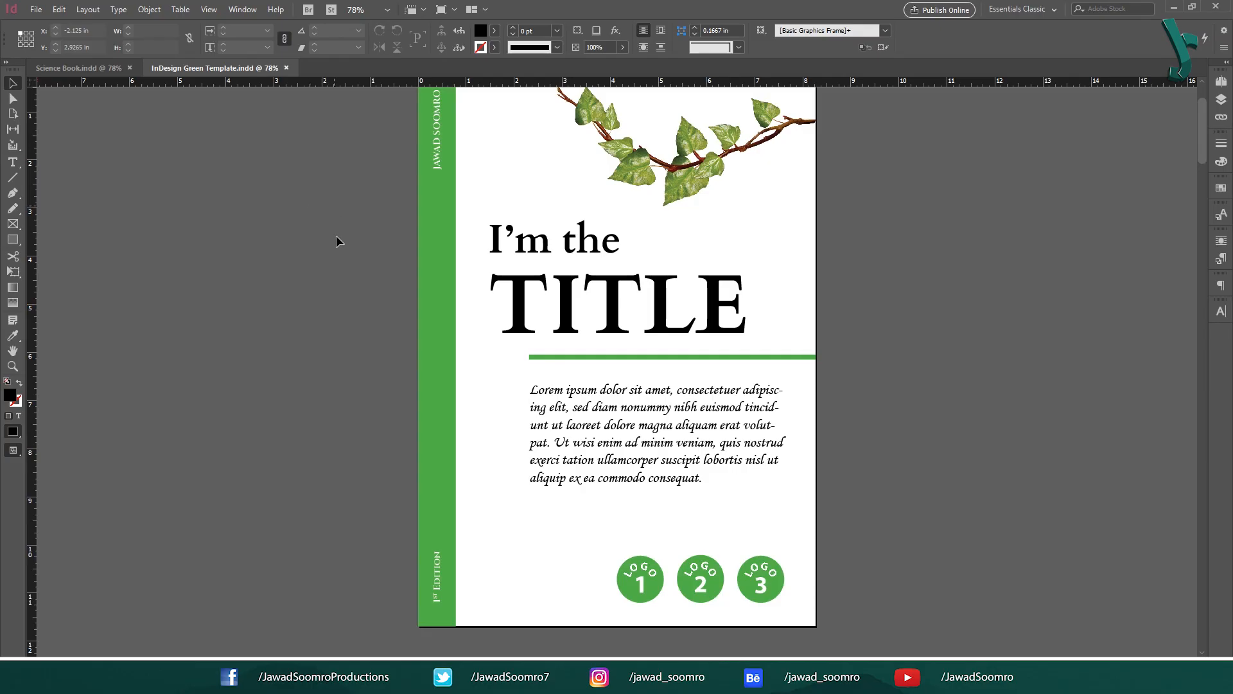
- Examine the layout of the green template's cover page, from the ivy image to the logos
scroll(347, 221, "down", 3)
scroll(385, 193, "up", 4)
scroll(420, 185, "down", 2)
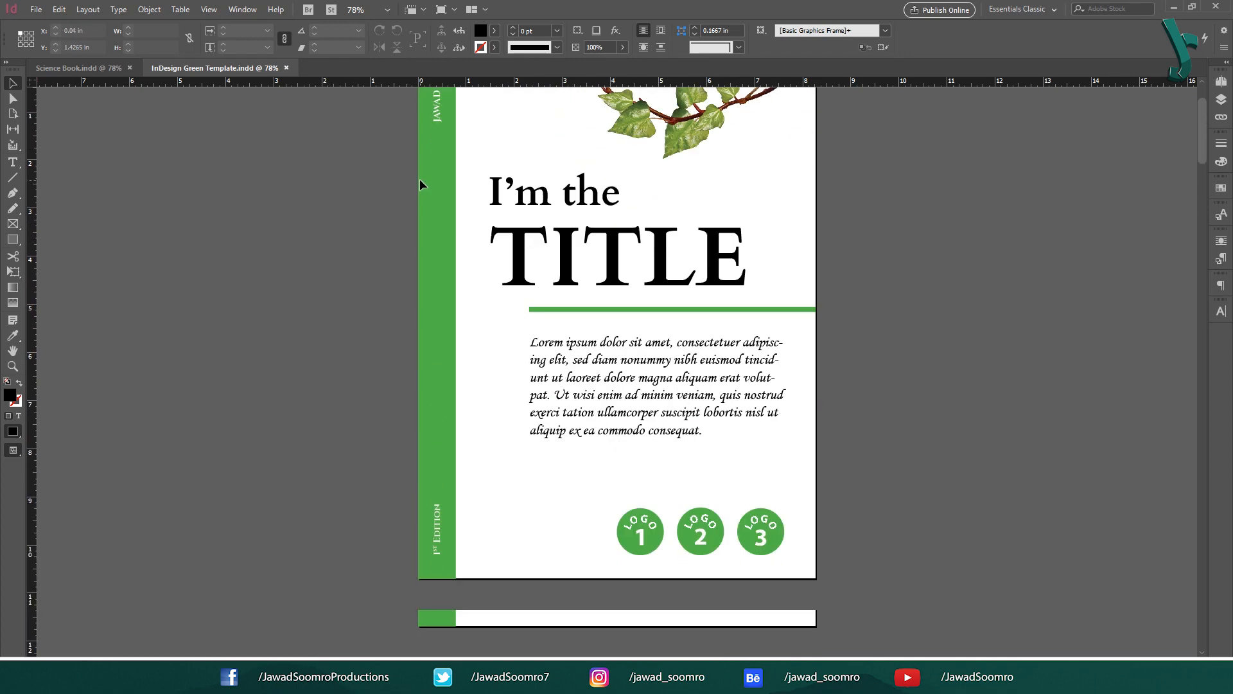
scroll(421, 185, "up", 1)
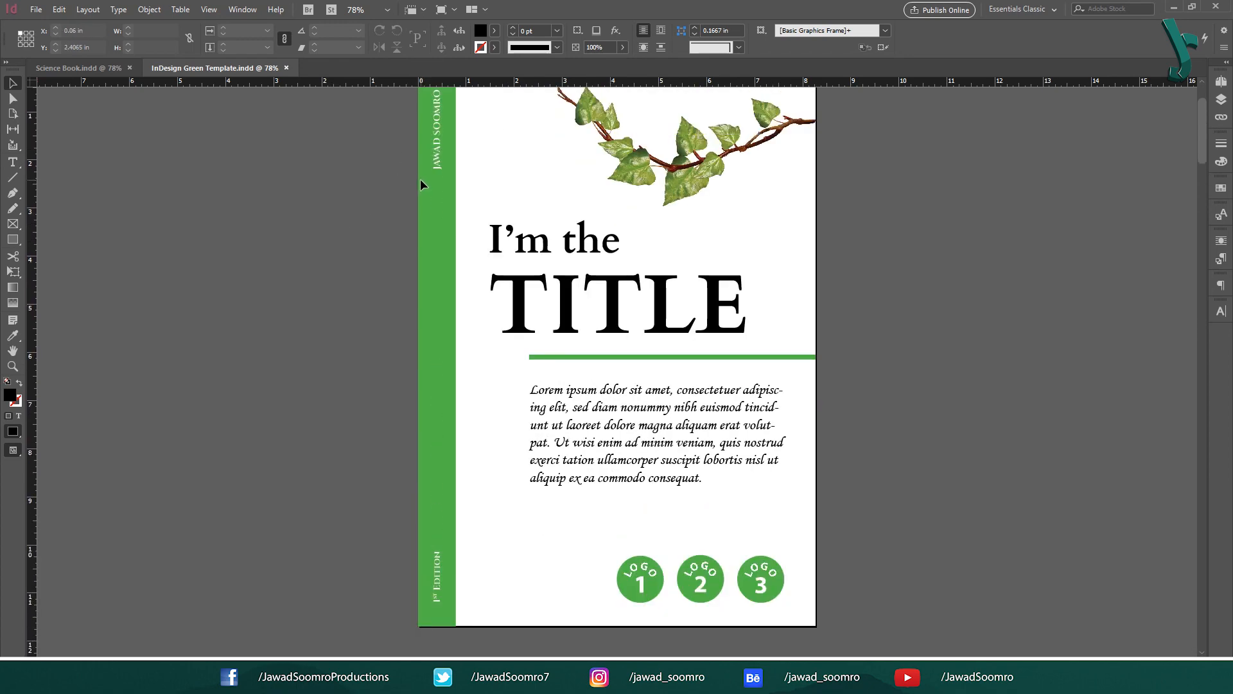
scroll(785, 365, "up", 2)
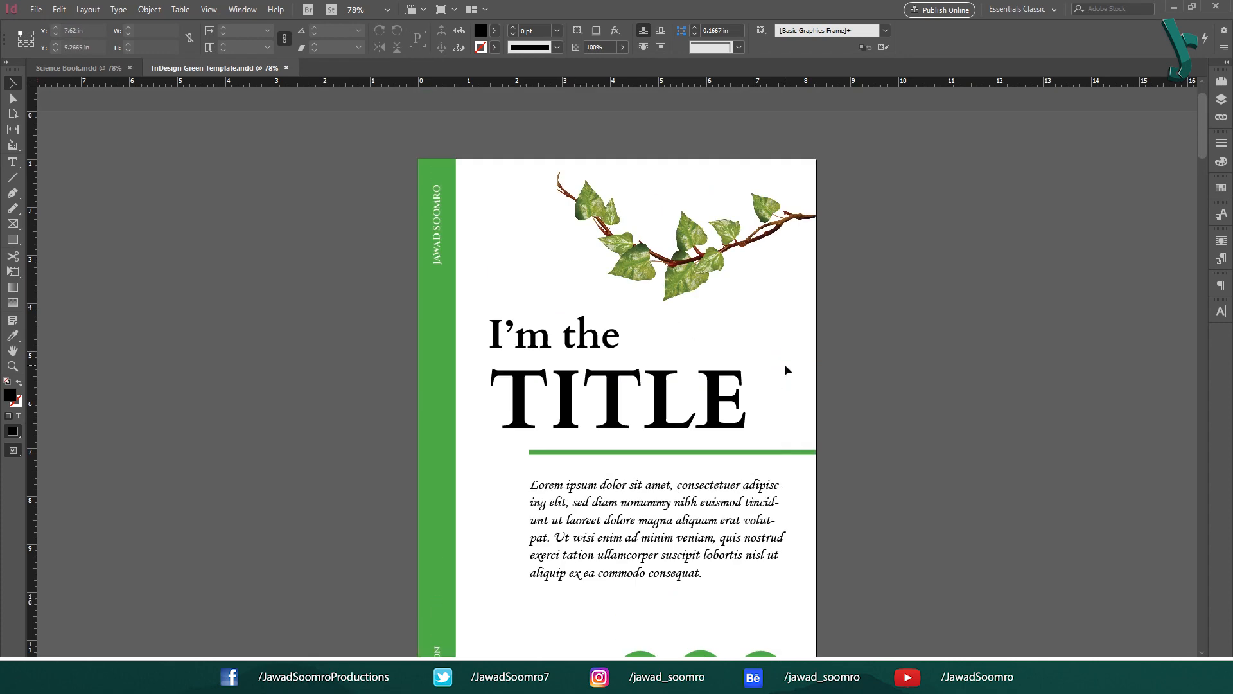
scroll(706, 379, "down", 2)
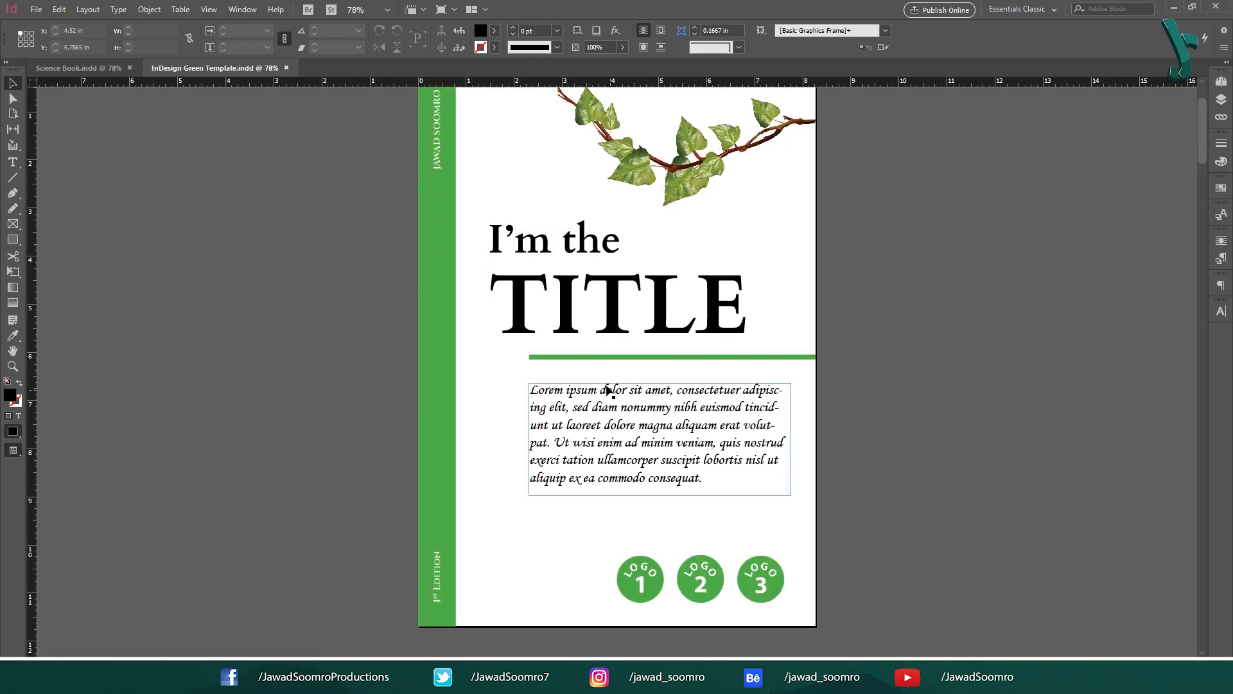
scroll(309, 357, "down", 10)
scroll(348, 351, "down", 2)
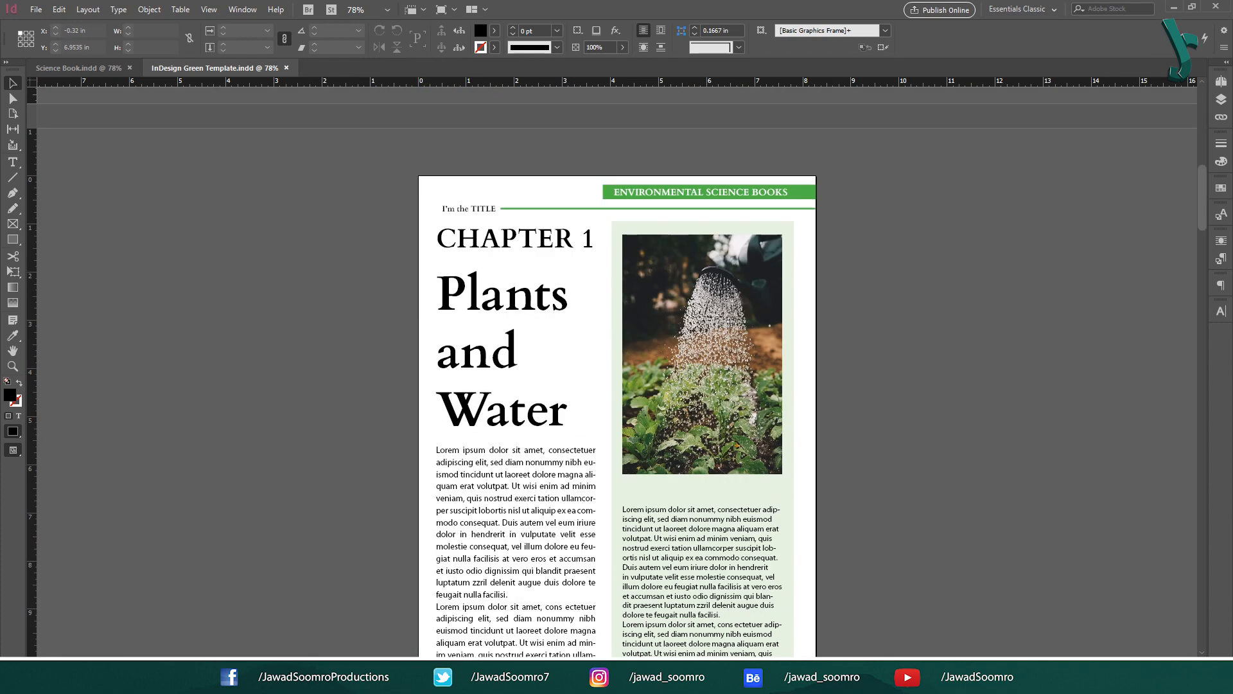
left_click(91, 662)
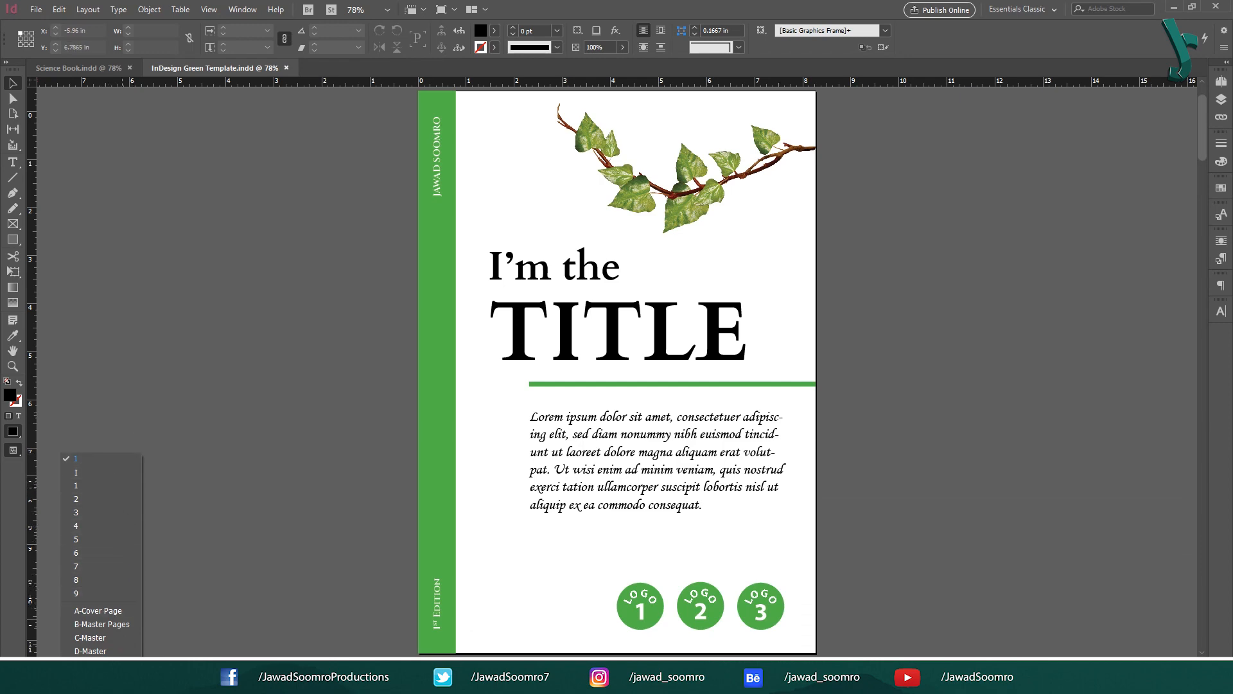
left_click(261, 448)
scroll(261, 450, "down", 4)
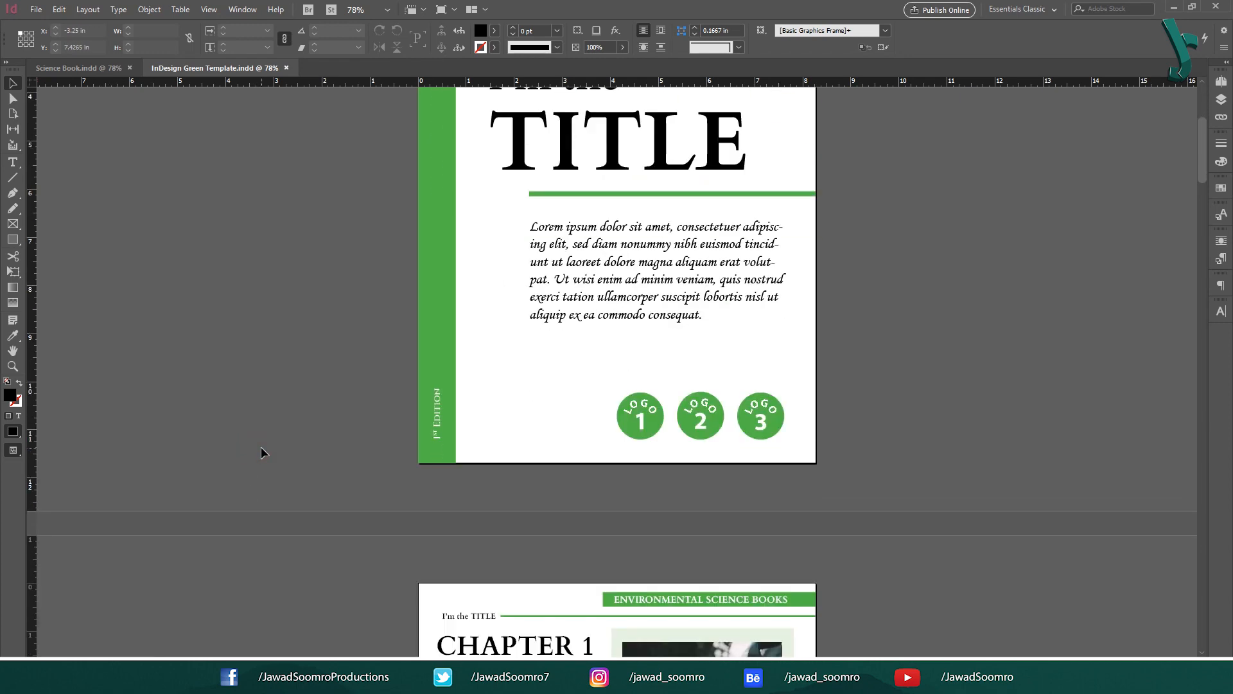
scroll(261, 453, "down", 1)
scroll(279, 453, "up", 6)
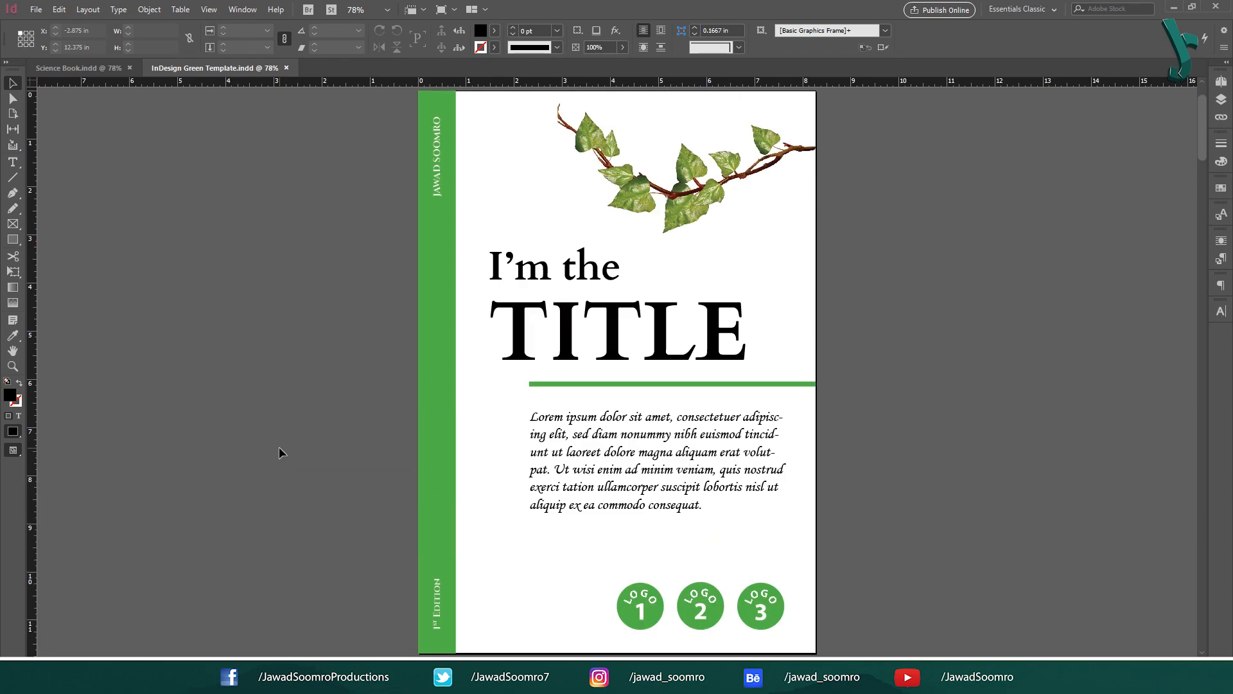
- Look through the template's chapter pages, the Photosynthesis page and the table of contents
scroll(279, 453, "down", 3)
scroll(279, 446, "down", 9)
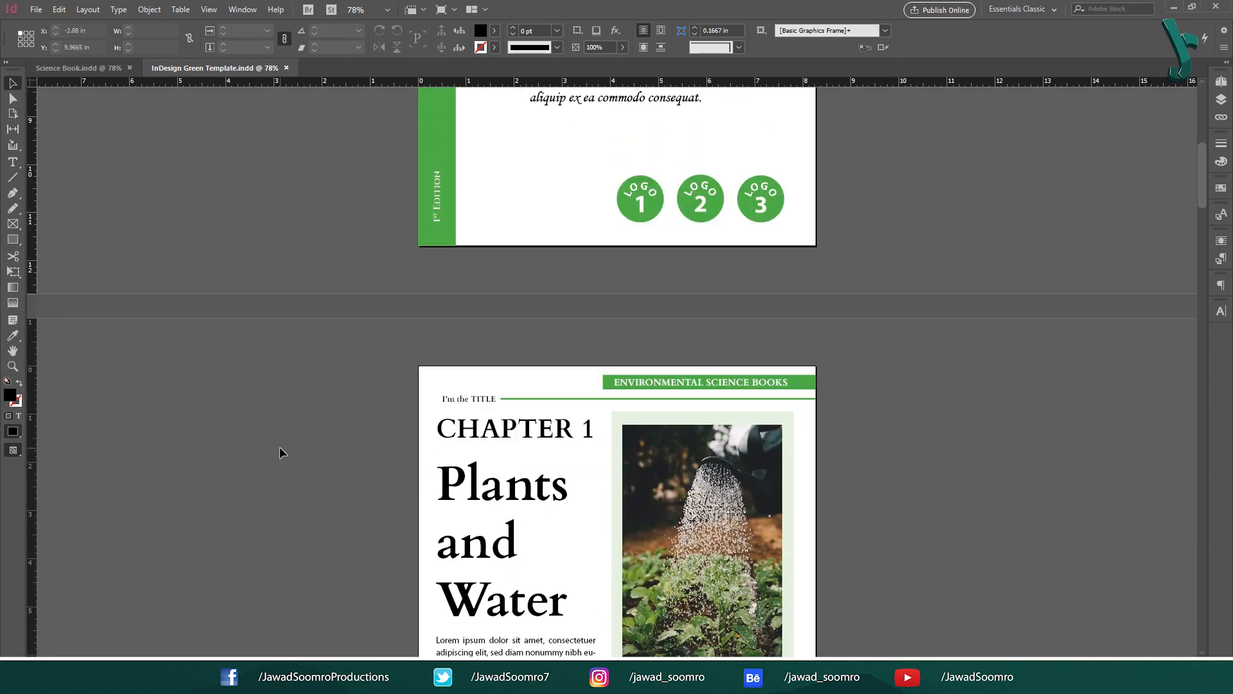
scroll(716, 479, "down", 7)
scroll(693, 372, "down", 20)
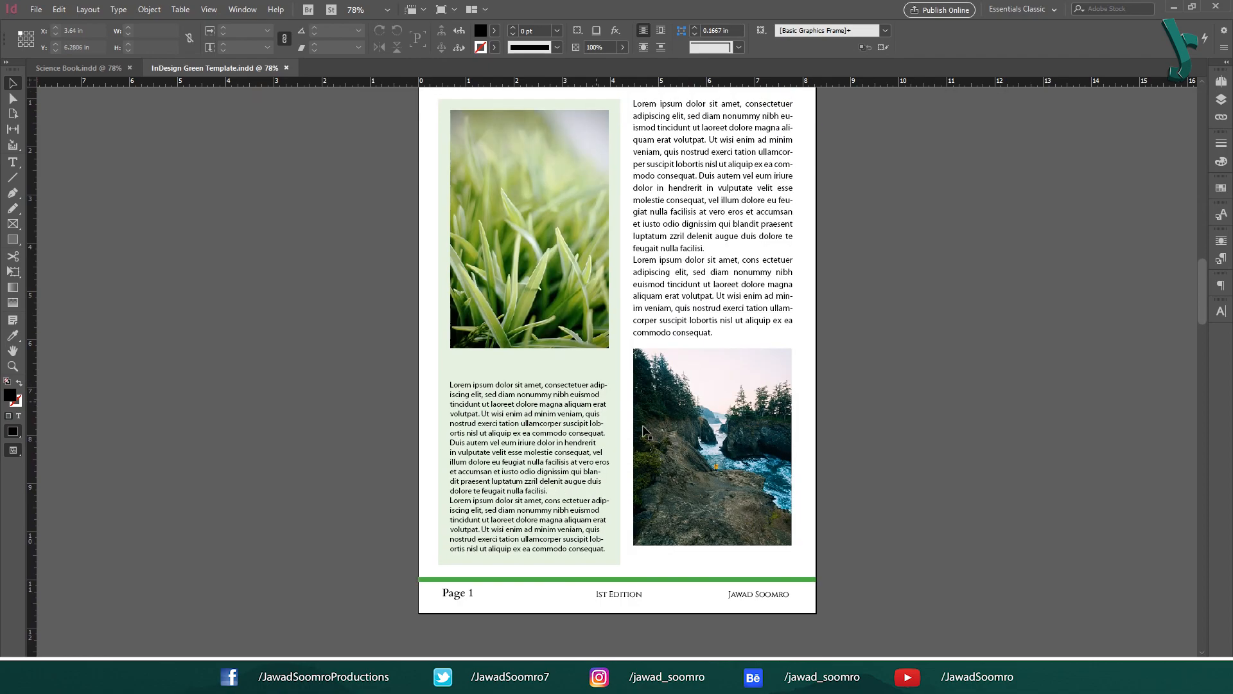
scroll(205, 425, "down", 12)
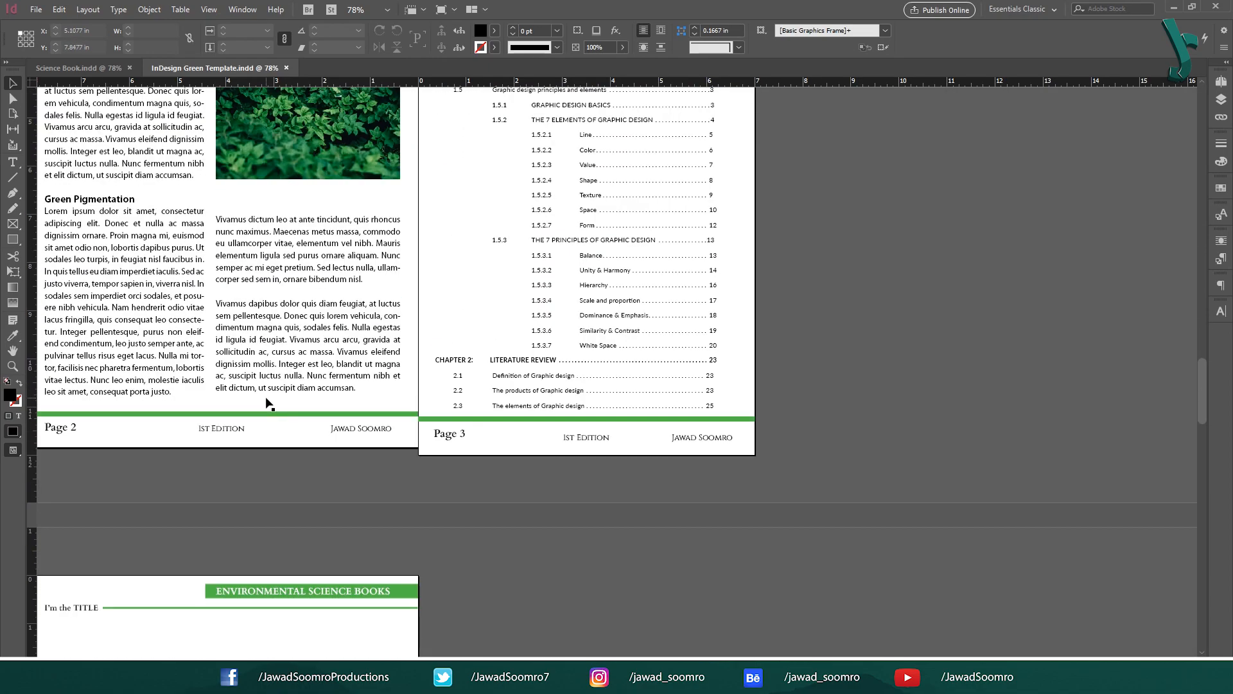
scroll(264, 405, "up", 8)
scroll(275, 406, "up", 5)
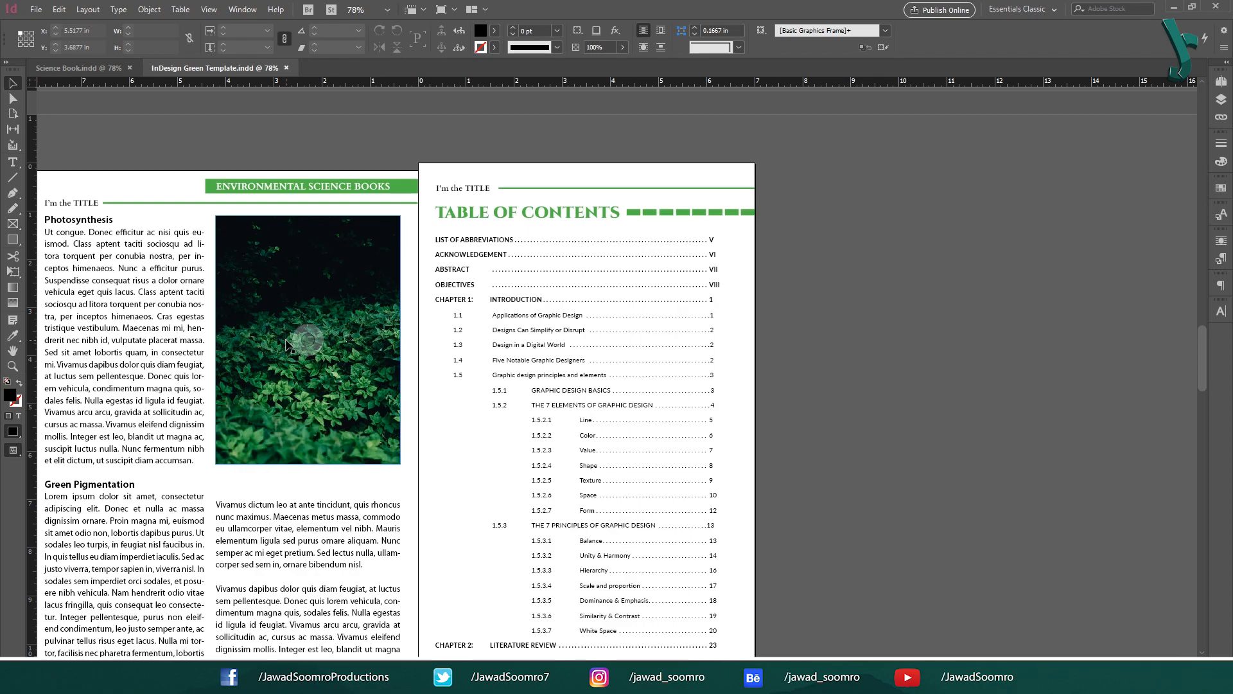
scroll(289, 347, "up", 15)
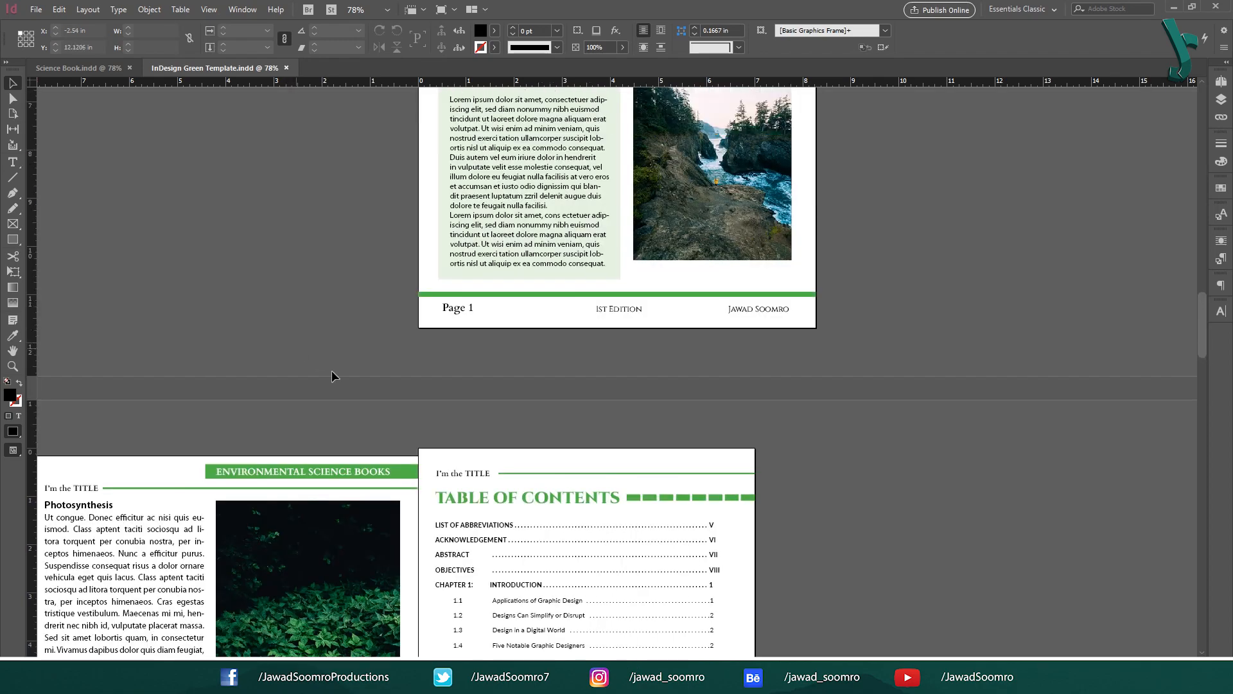
scroll(845, 468, "up", 10)
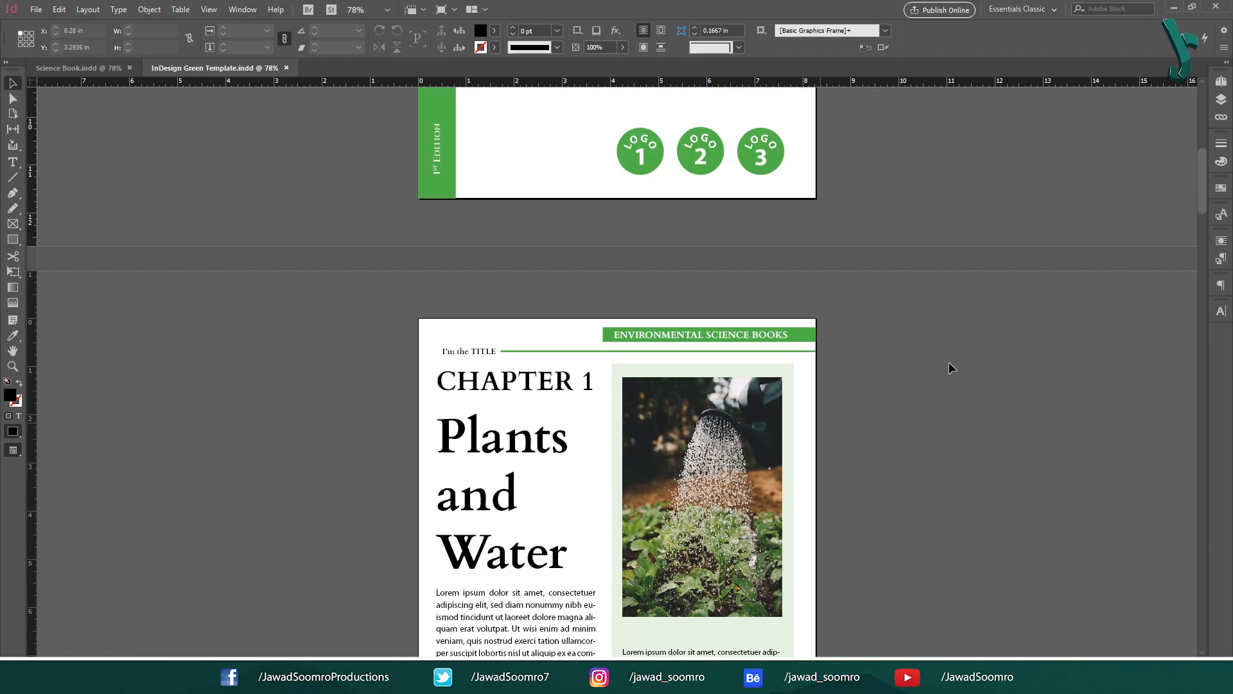
scroll(912, 405, "down", 4)
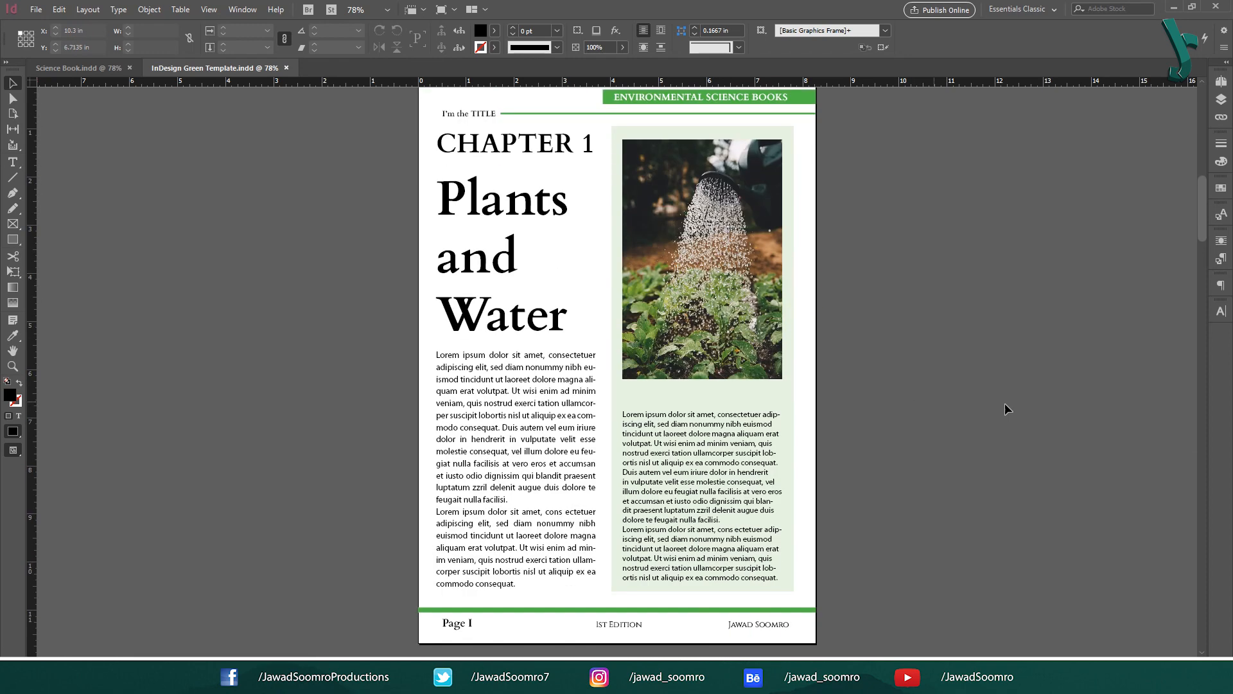
left_click(149, 9)
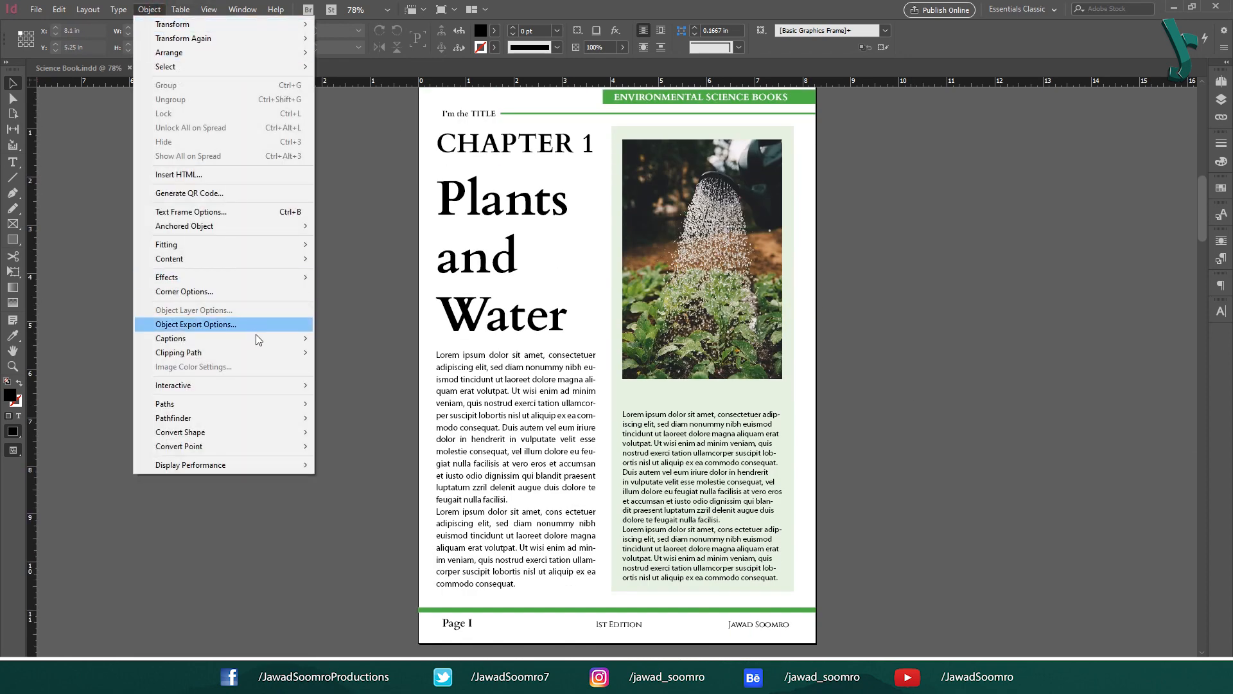
mouse_move(255, 337)
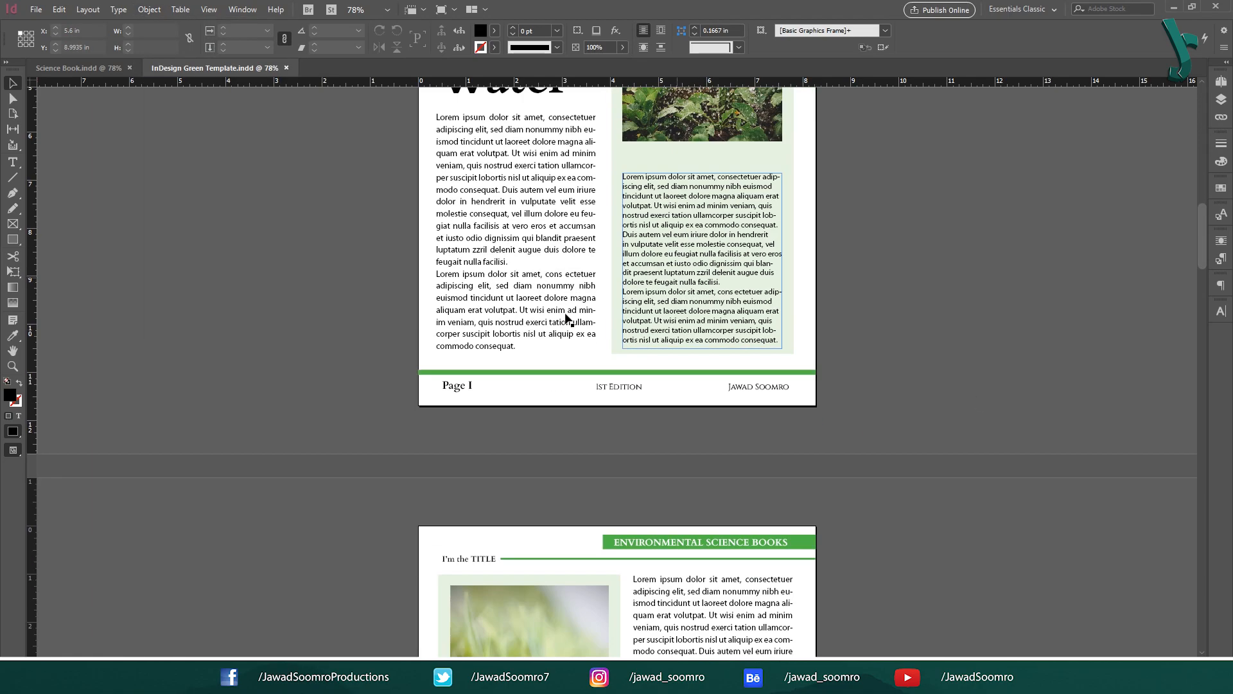
scroll(488, 437, "down", 10)
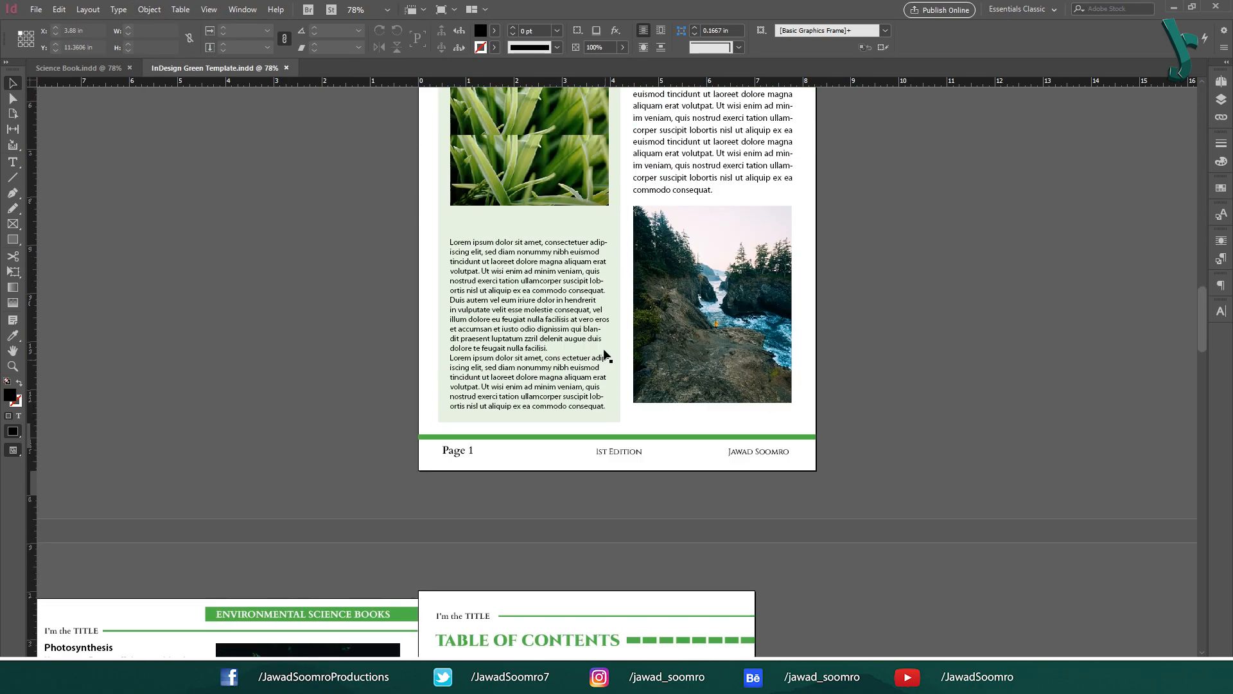
scroll(604, 356, "down", 10)
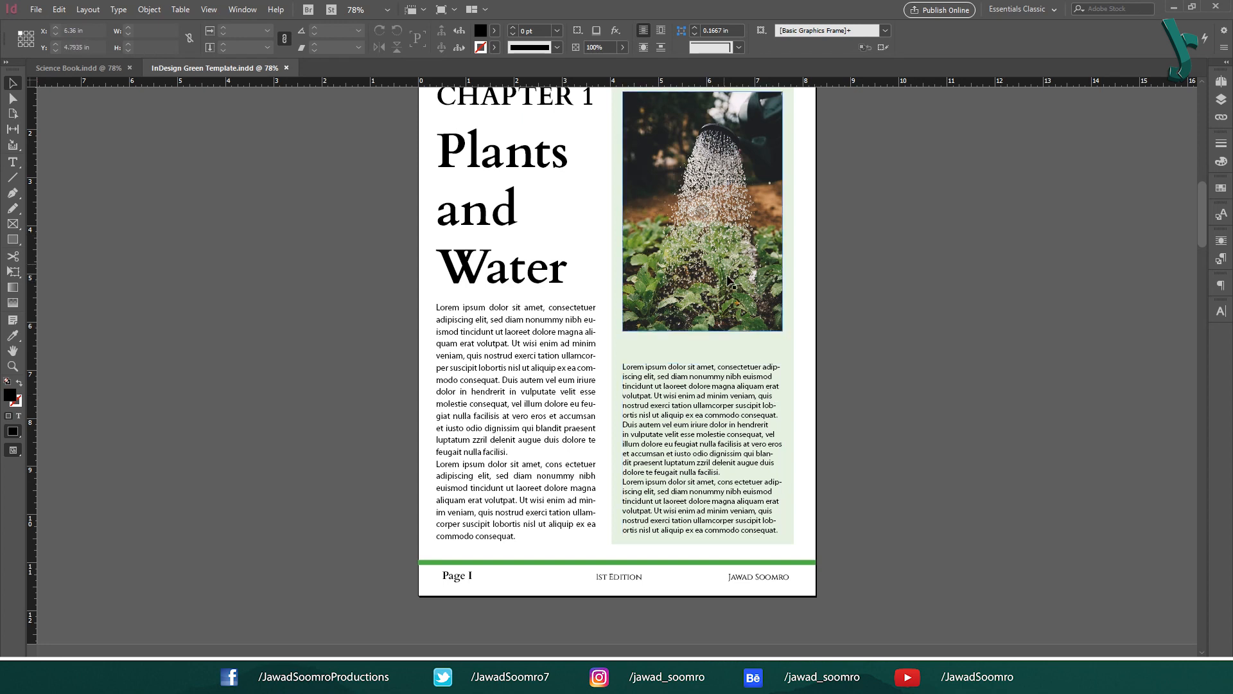
- Select the watering photo on the Chapter 1 page and open Caption Setup for it
left_click(684, 316)
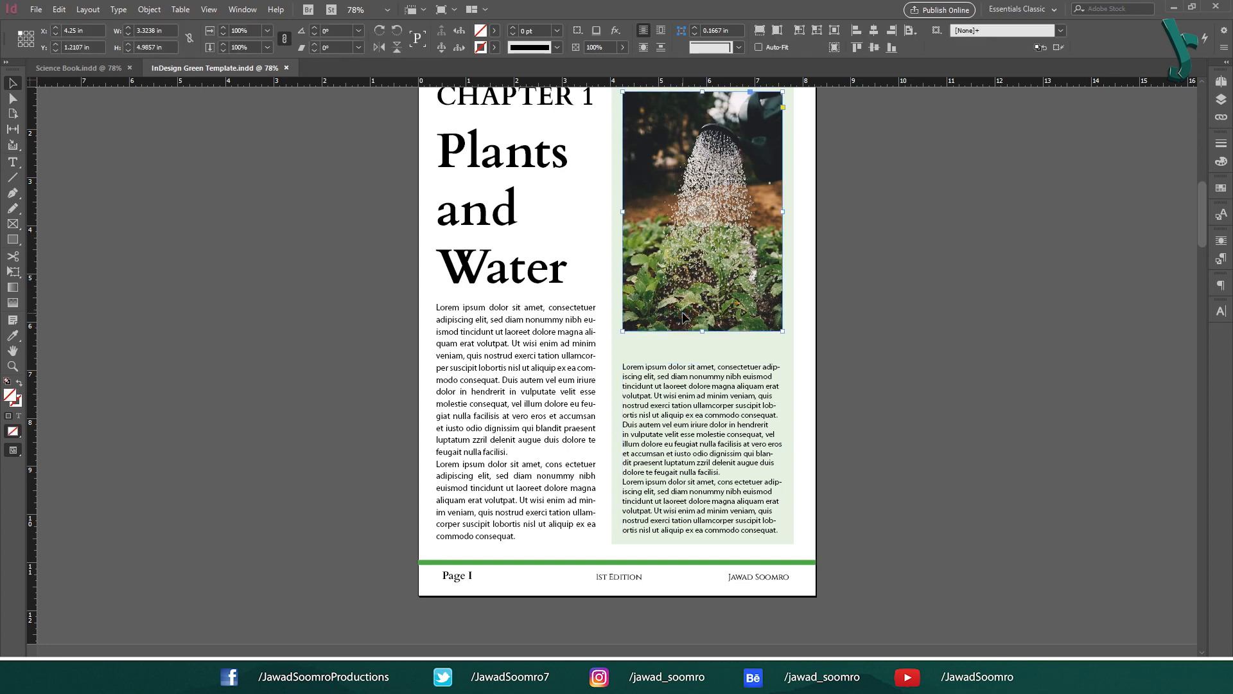
left_click(151, 12)
mouse_move(249, 338)
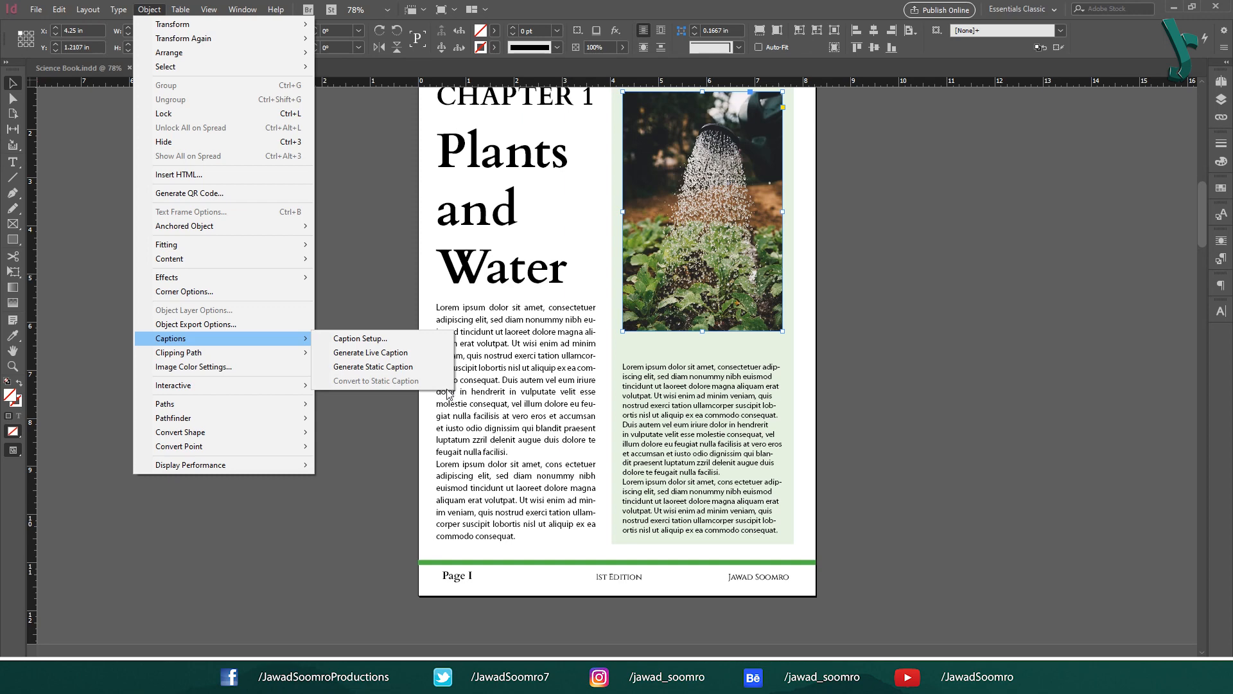
left_click(445, 337)
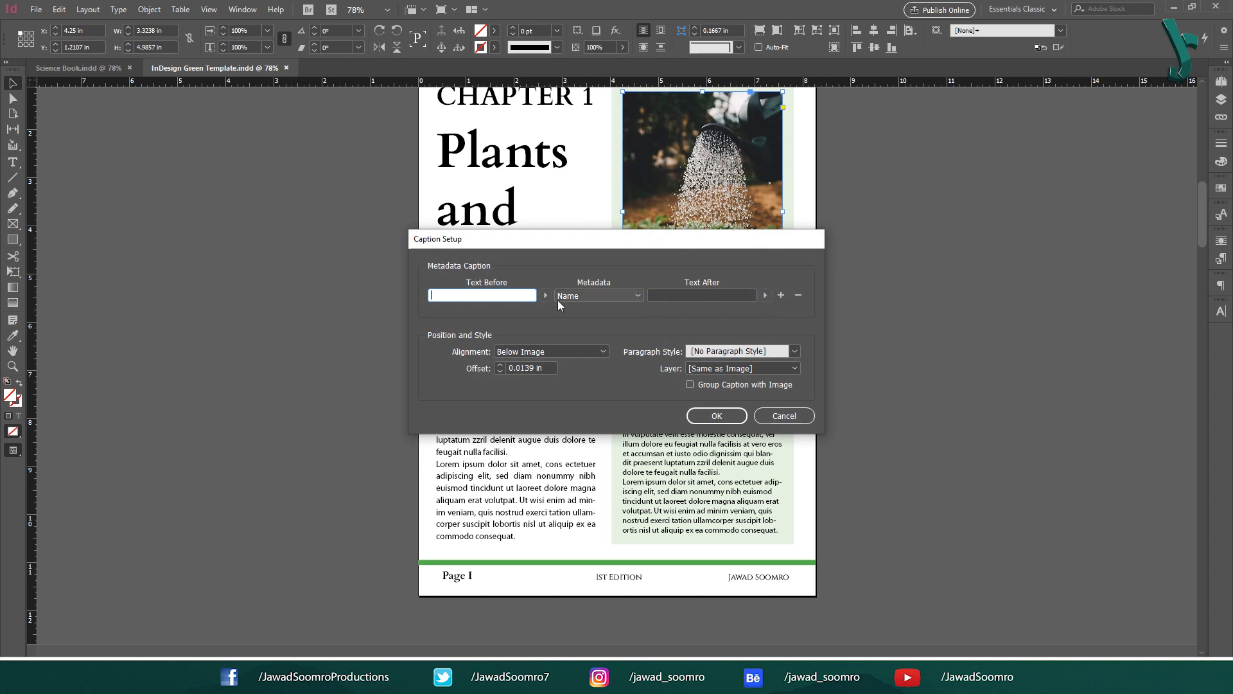
- Examine the caption's available metadata types and its Text Before and Text After fields, keeping Name as the metadata
left_click(597, 296)
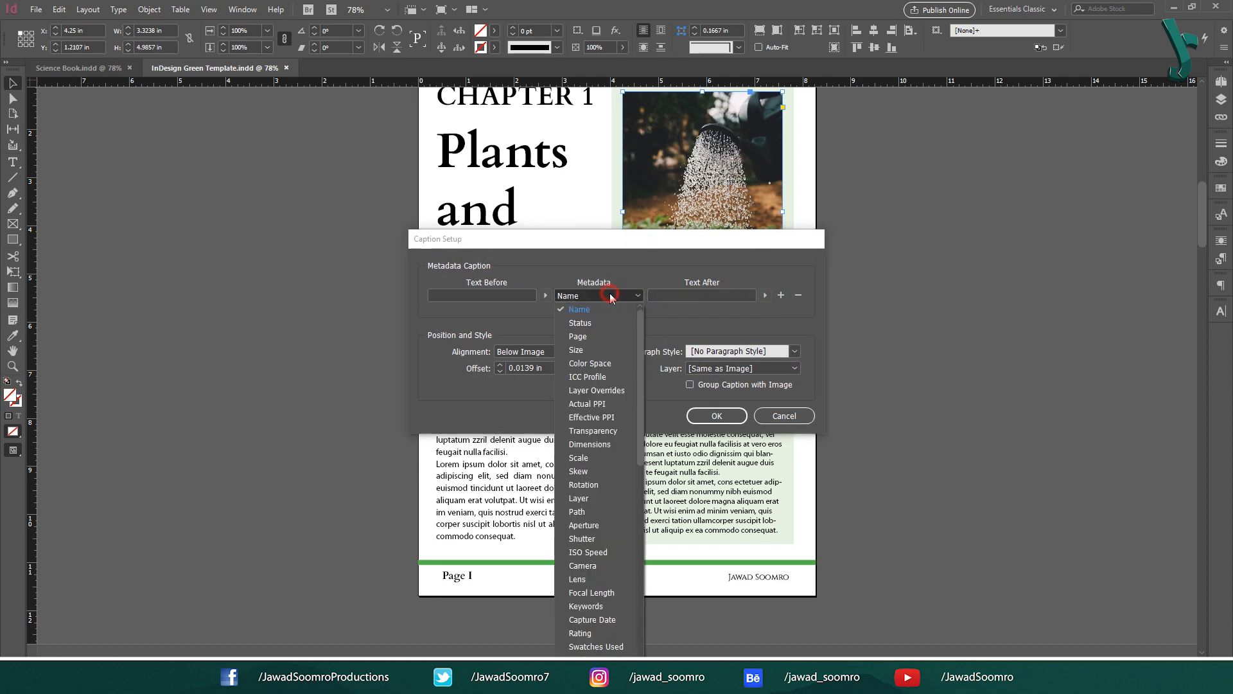
left_click(651, 276)
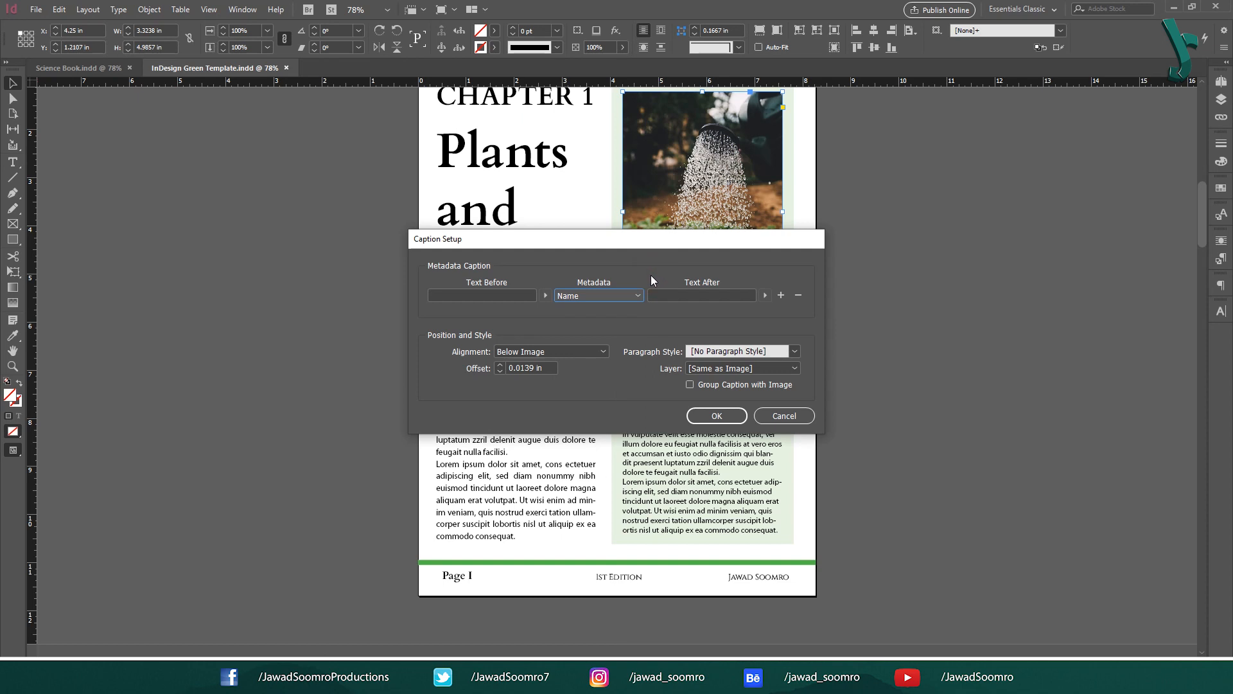
left_click(507, 301)
left_click(732, 294)
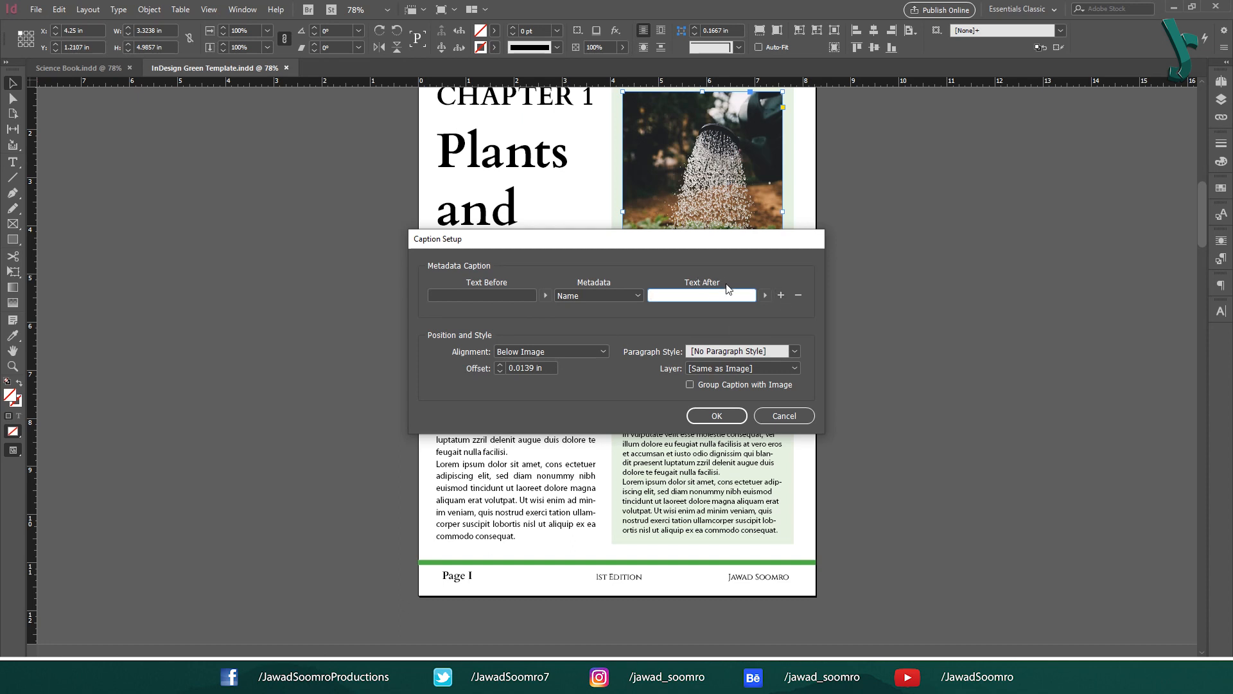
left_click(597, 296)
left_click(602, 311)
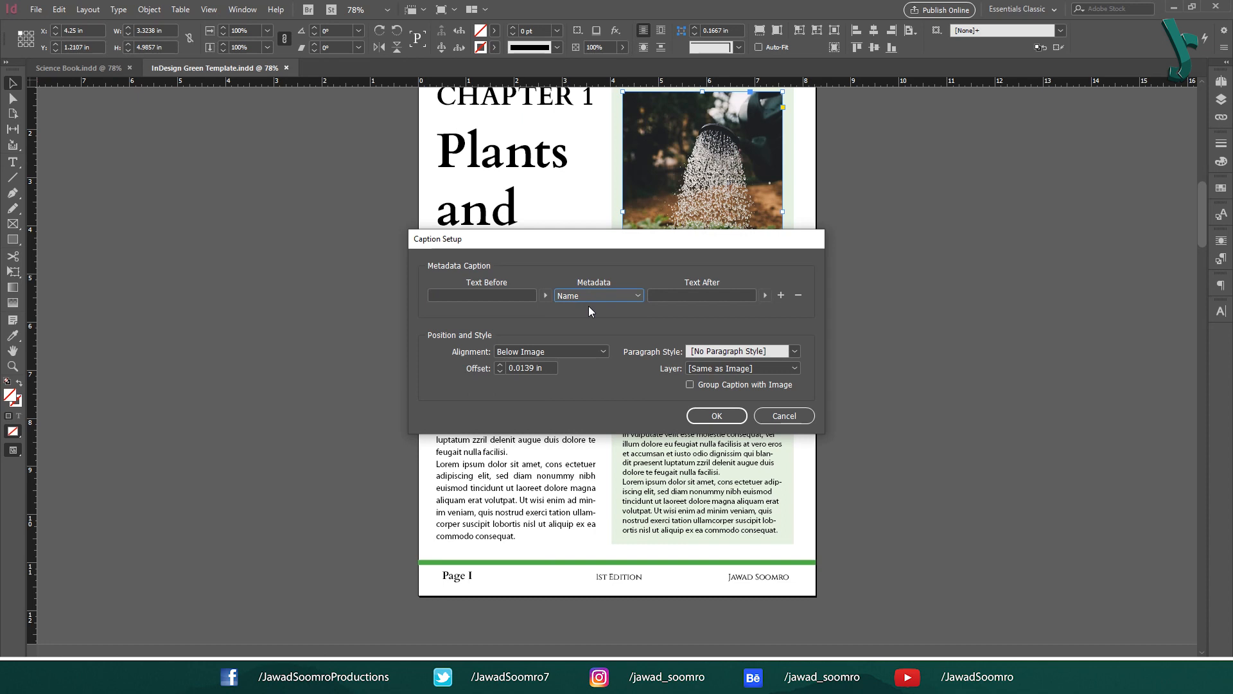
- Try other metadata types such as Page for the caption's first row and set it back to Name
left_click(626, 295)
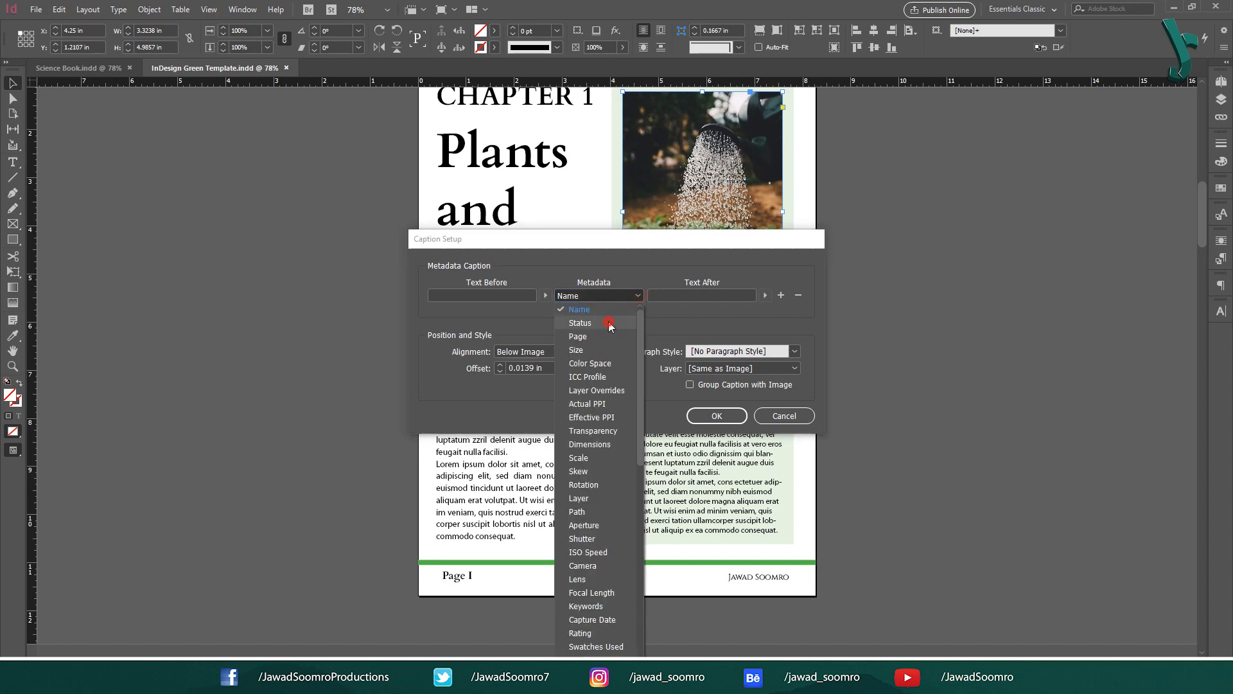
left_click(609, 312)
left_click(619, 296)
left_click(602, 325)
left_click(617, 296)
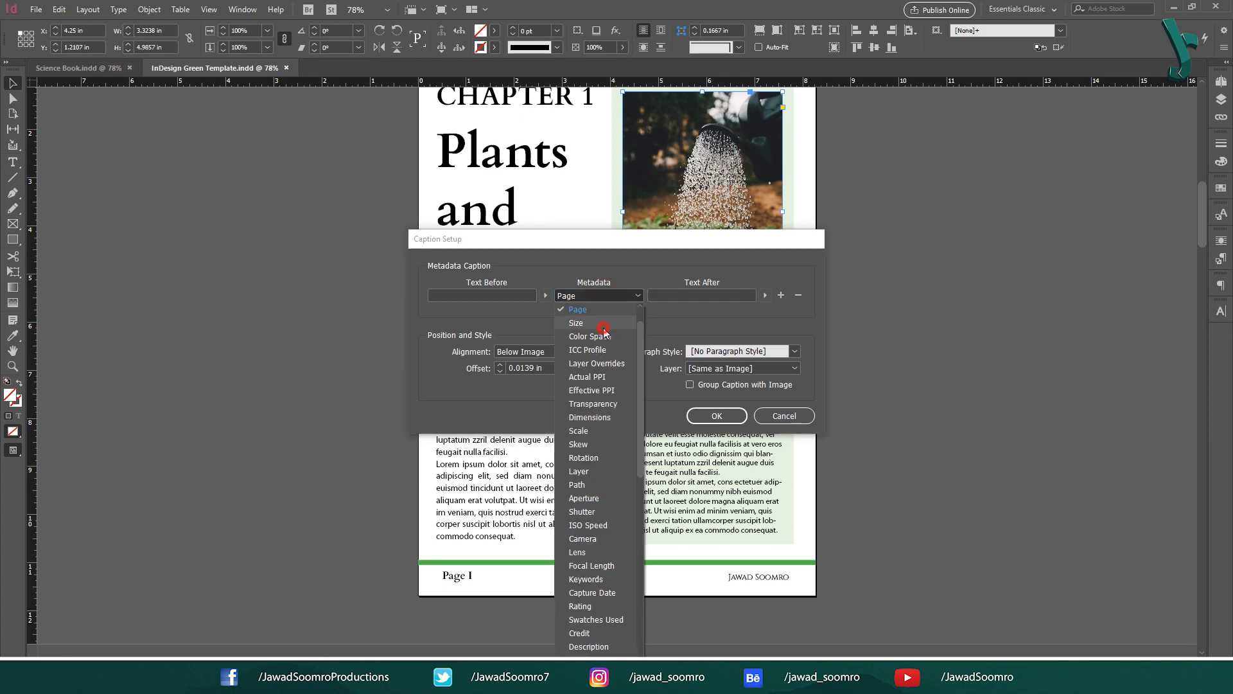
left_click(618, 320)
left_click(610, 296)
left_click(591, 307)
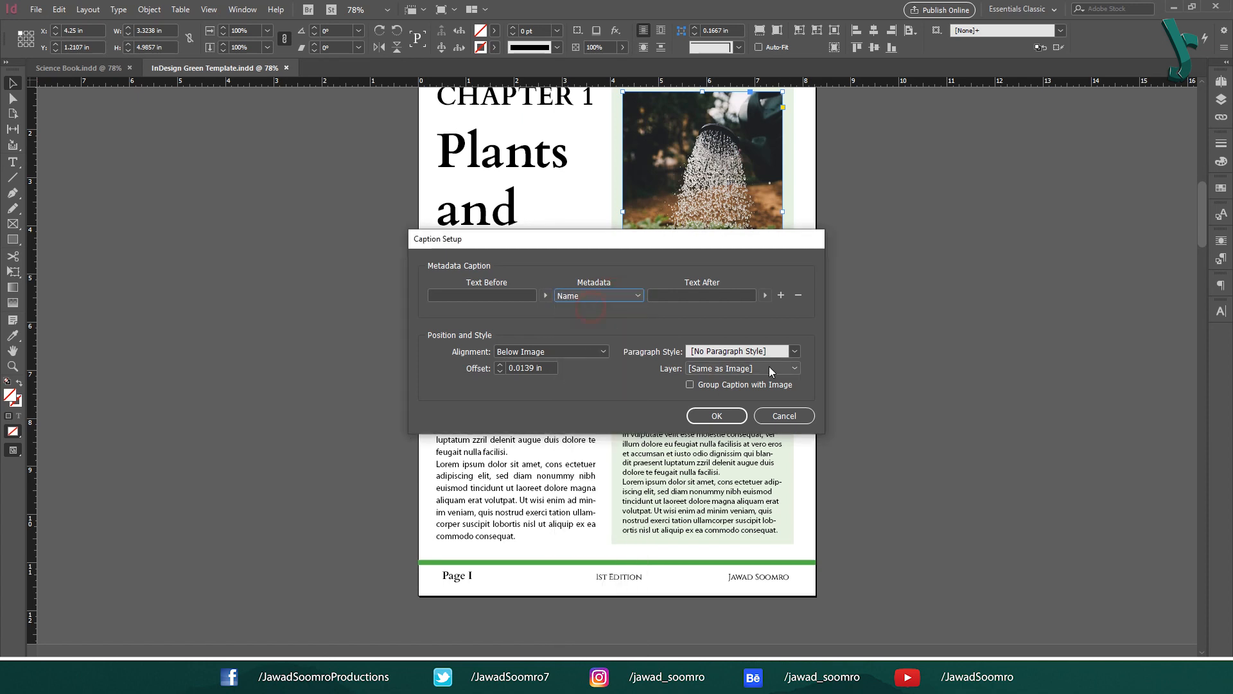
- Add a second metadata row to the caption and remove it again
left_click(697, 329)
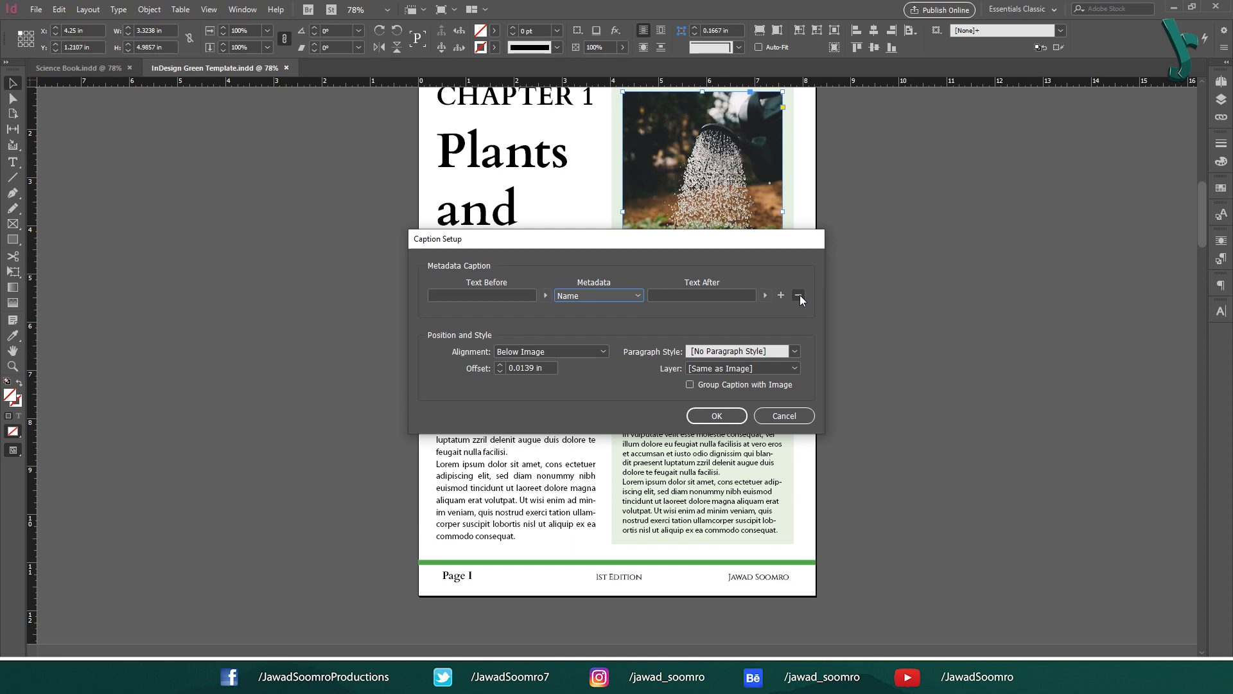
left_click(781, 295)
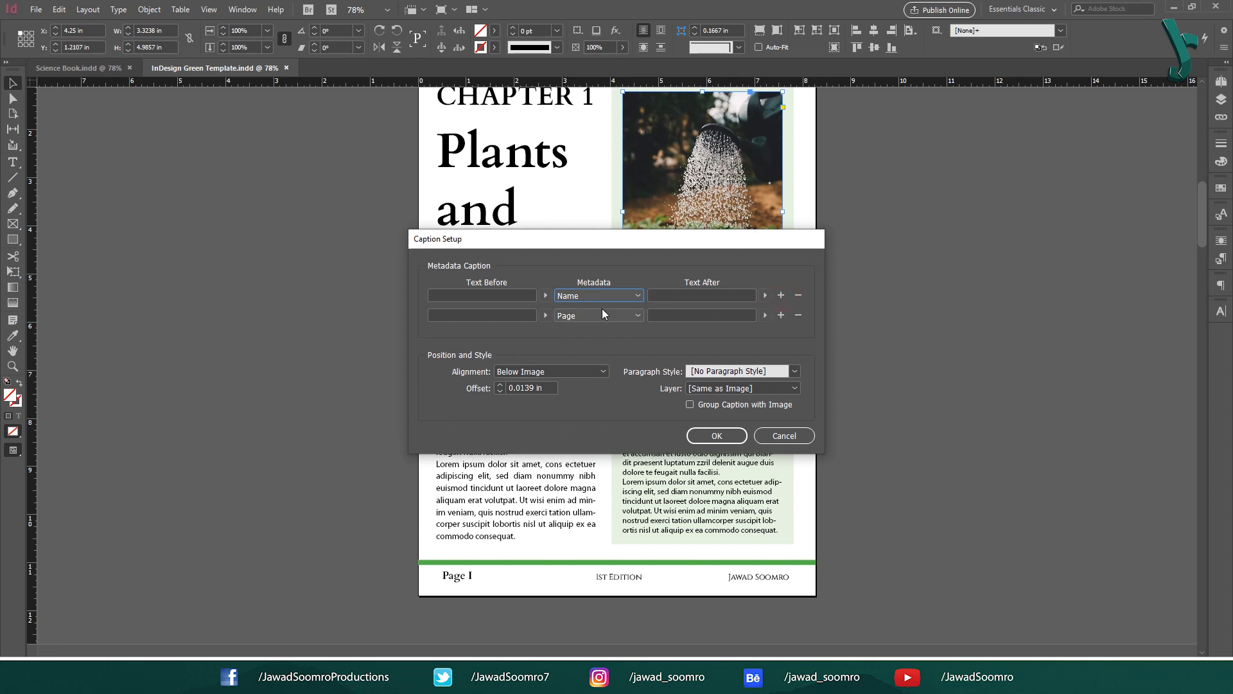
left_click(798, 315)
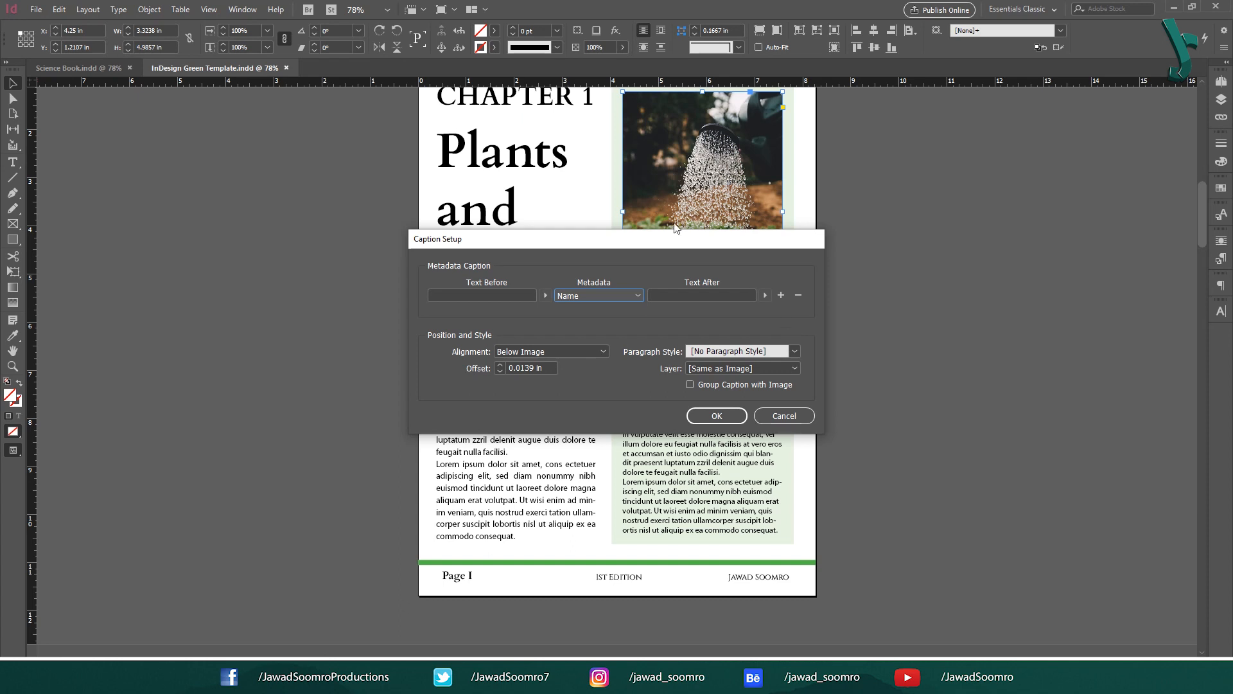
- Add a second metadata row to the caption and set its metadata to Description
left_click(781, 294)
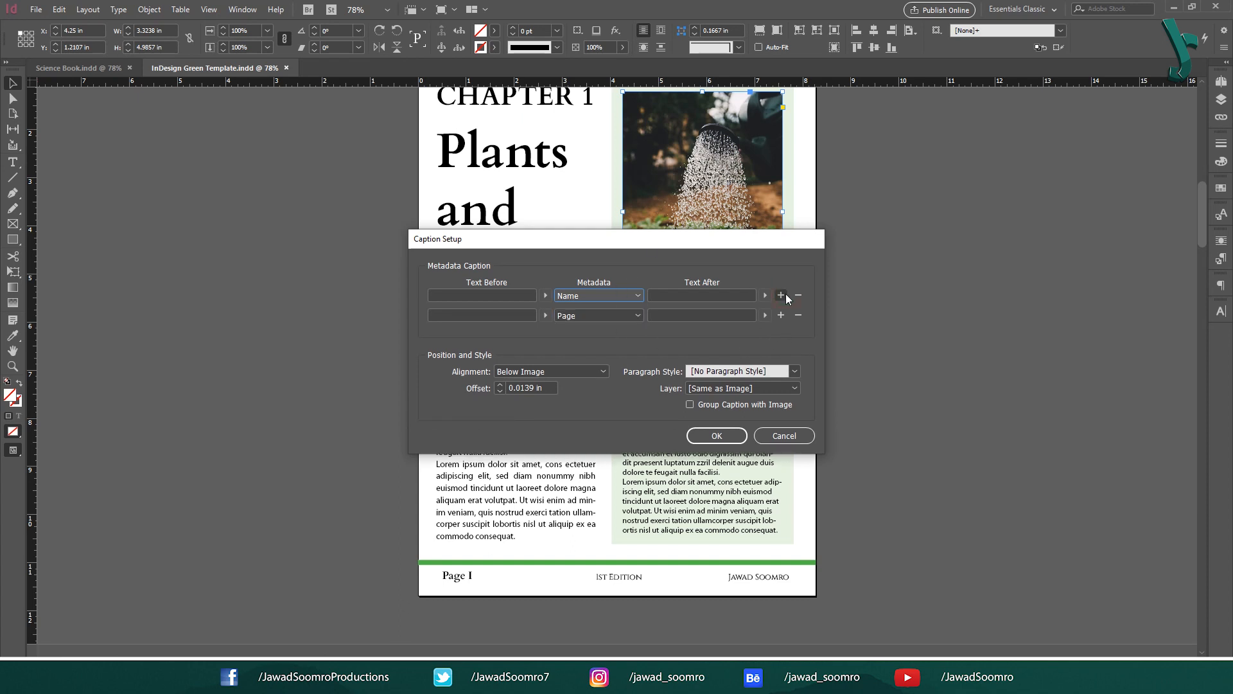
left_click(616, 314)
left_click(596, 316)
left_click(595, 315)
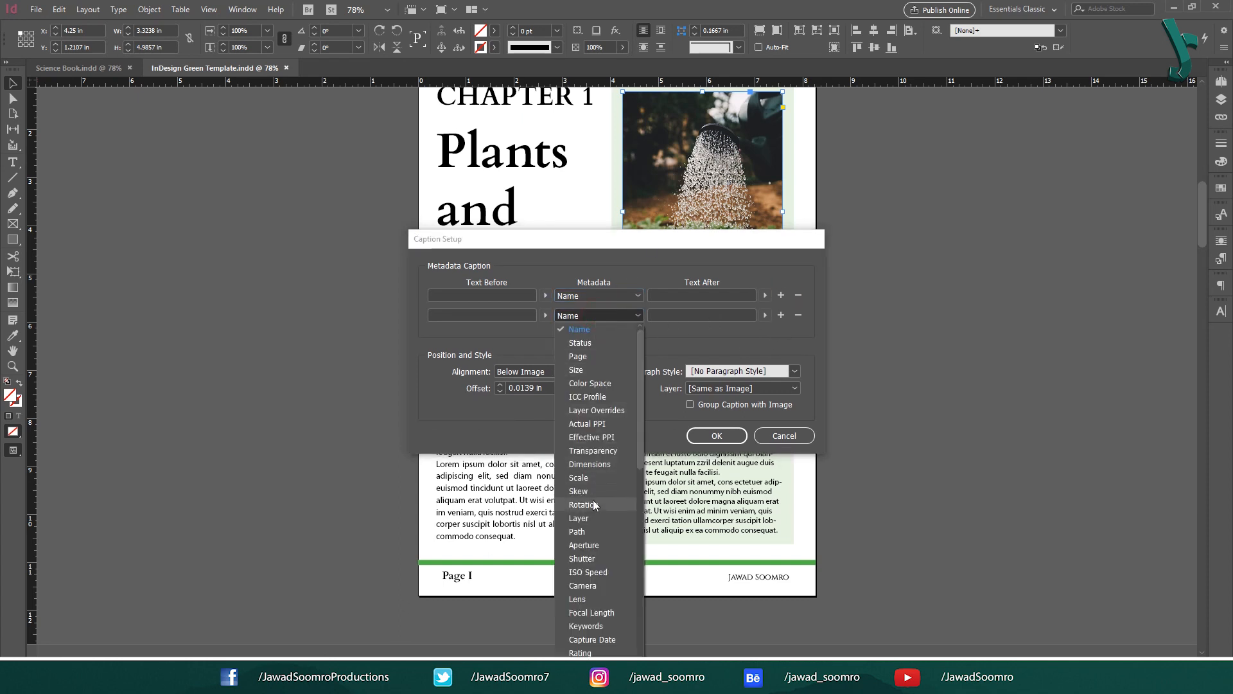
scroll(600, 366, "down", 5)
left_click(601, 382)
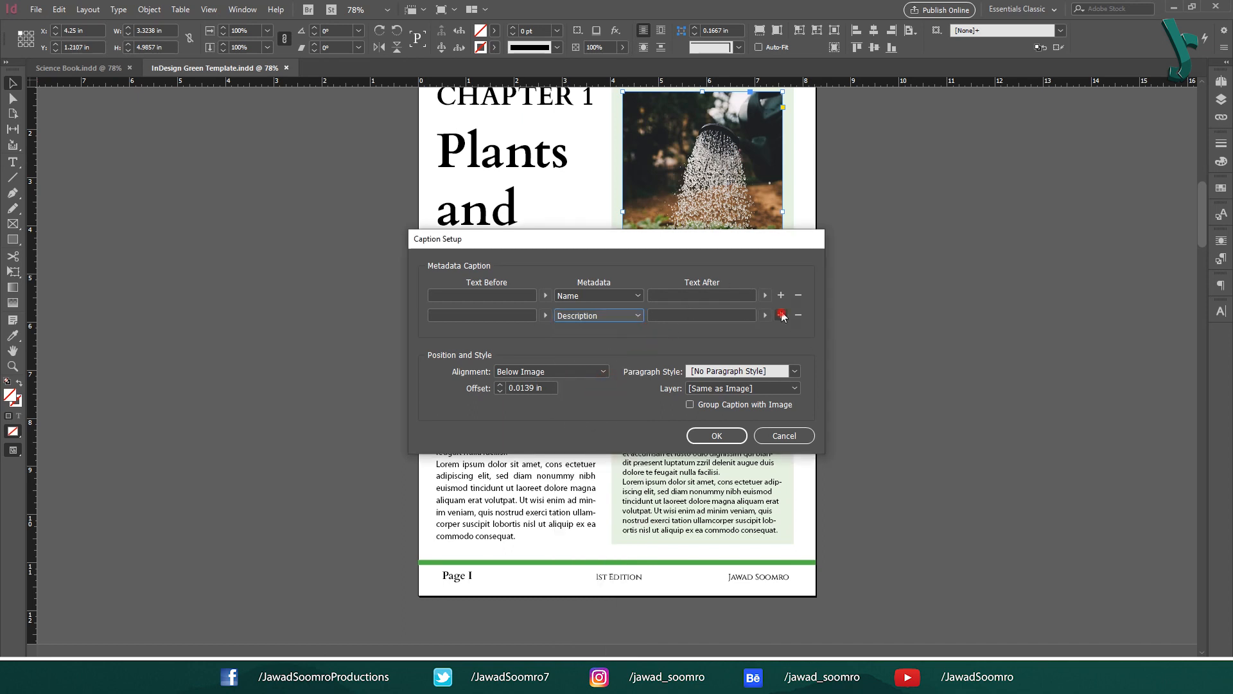
- Add a third metadata row to the caption and set its metadata to Author
left_click(781, 314)
left_click(598, 335)
scroll(597, 161, "down", 5)
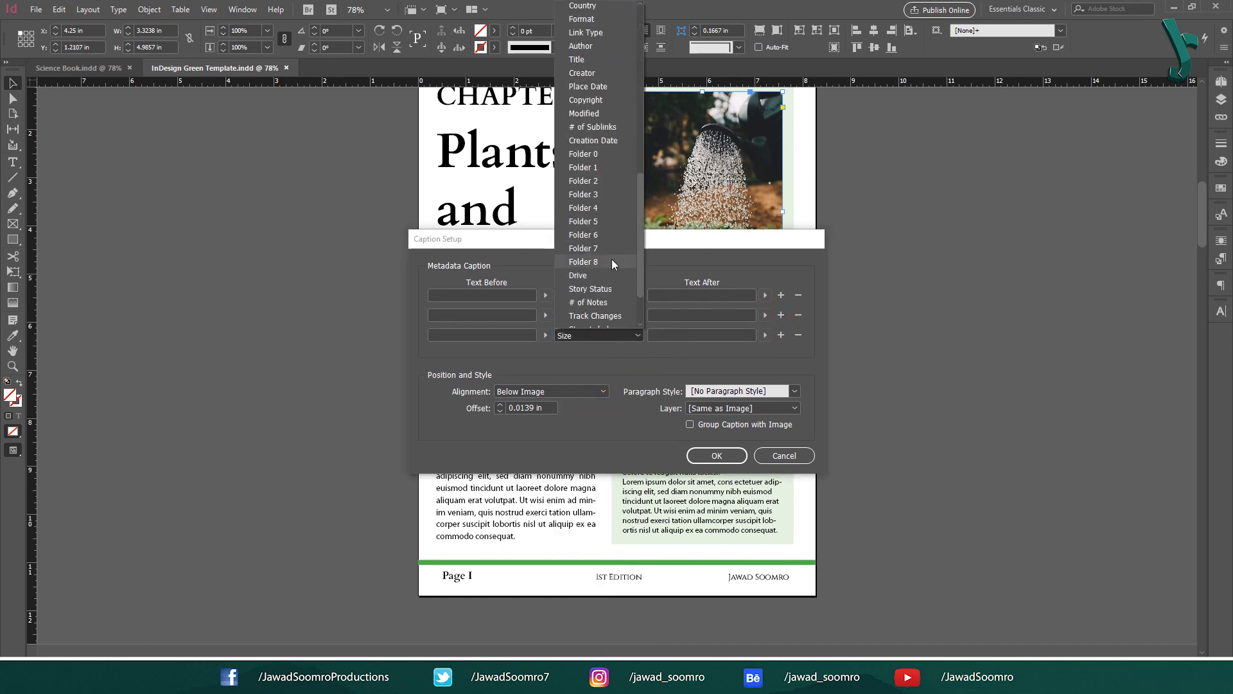
scroll(611, 259, "up", 3)
left_click(606, 172)
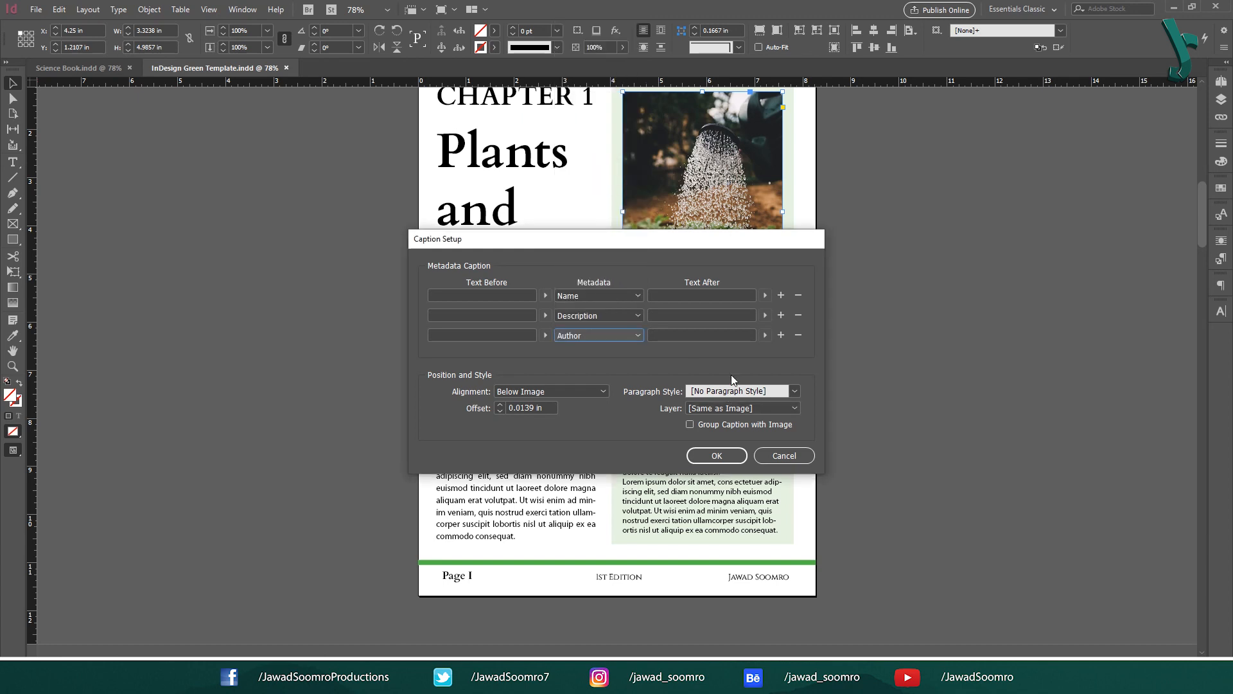
- Add a fourth metadata row to the caption and set its metadata to Rating
left_click(781, 335)
left_click(597, 355)
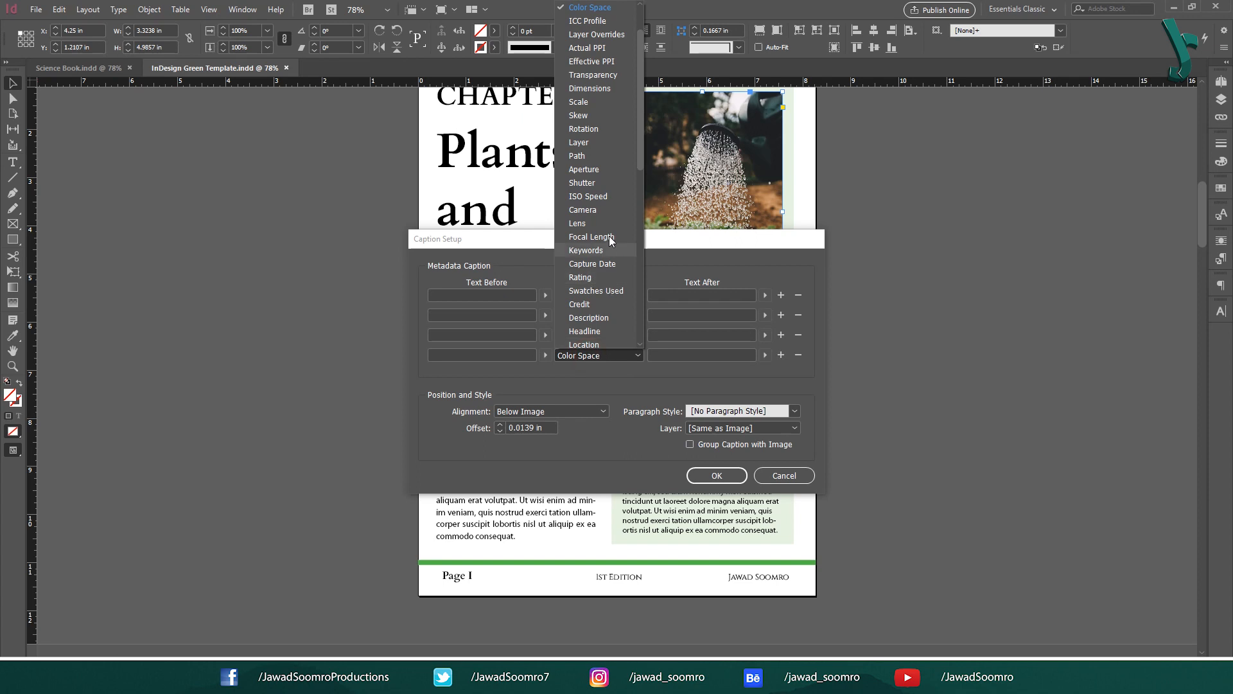
scroll(609, 228, "down", 5)
scroll(591, 306, "up", 8)
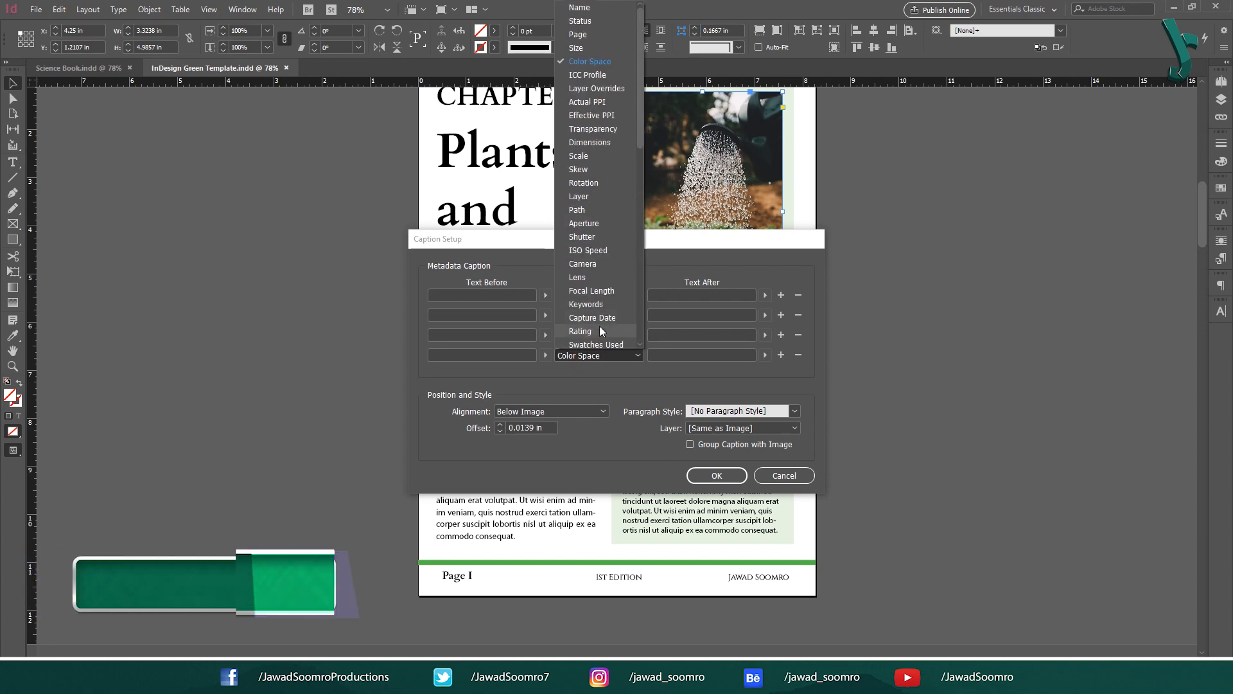
scroll(600, 302, "down", 8)
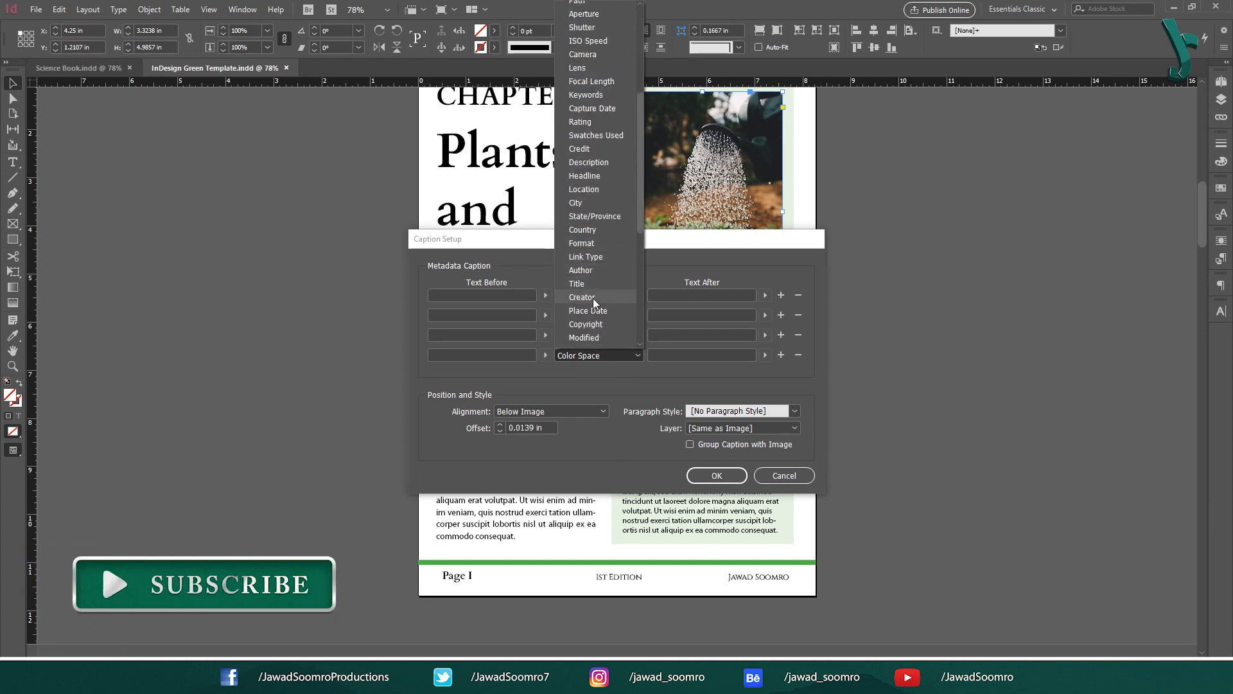
scroll(601, 280, "down", 4)
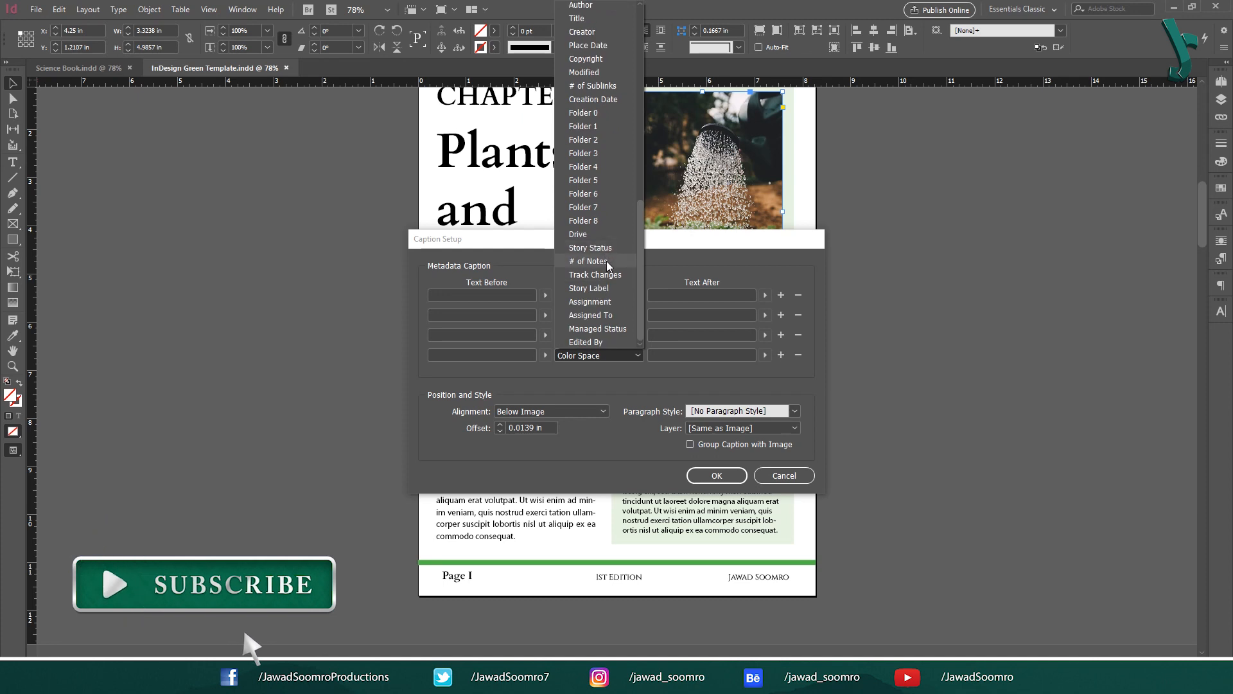
scroll(607, 169, "up", 5)
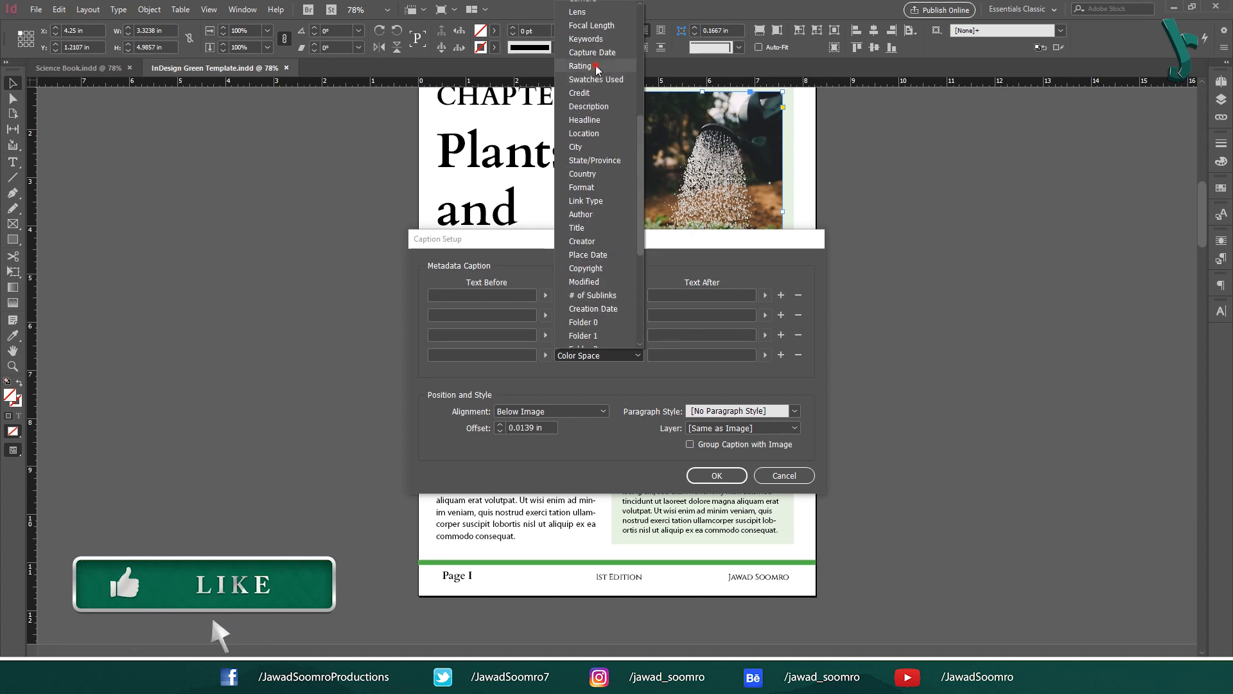
left_click(594, 59)
- Add a fifth metadata row to the caption and set its metadata to Copyright
left_click(780, 355)
left_click(638, 375)
scroll(608, 249, "down", 3)
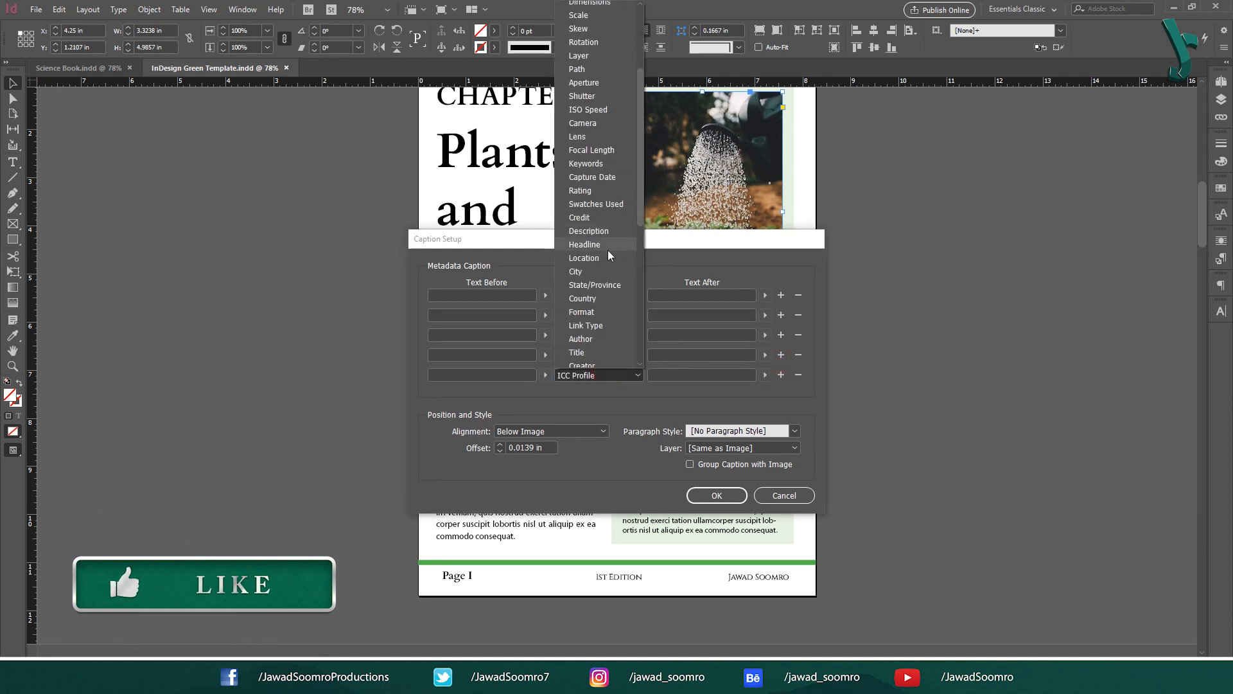
scroll(550, 54, "up", 4)
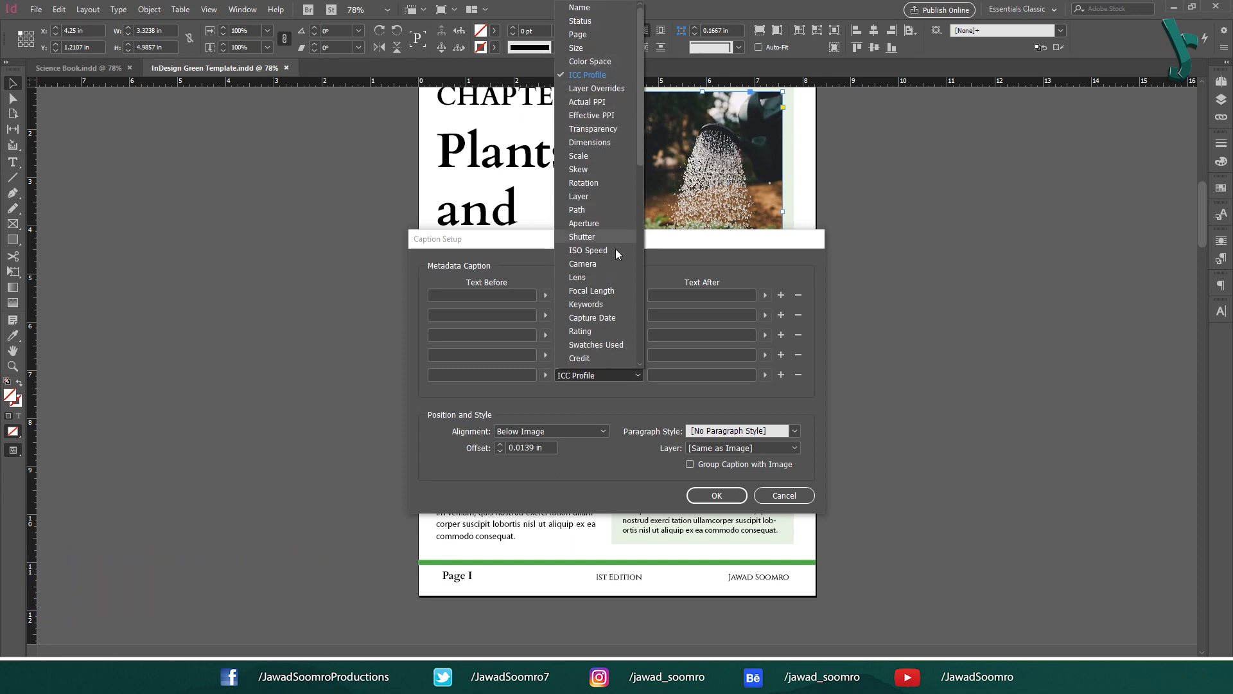
scroll(615, 337, "down", 3)
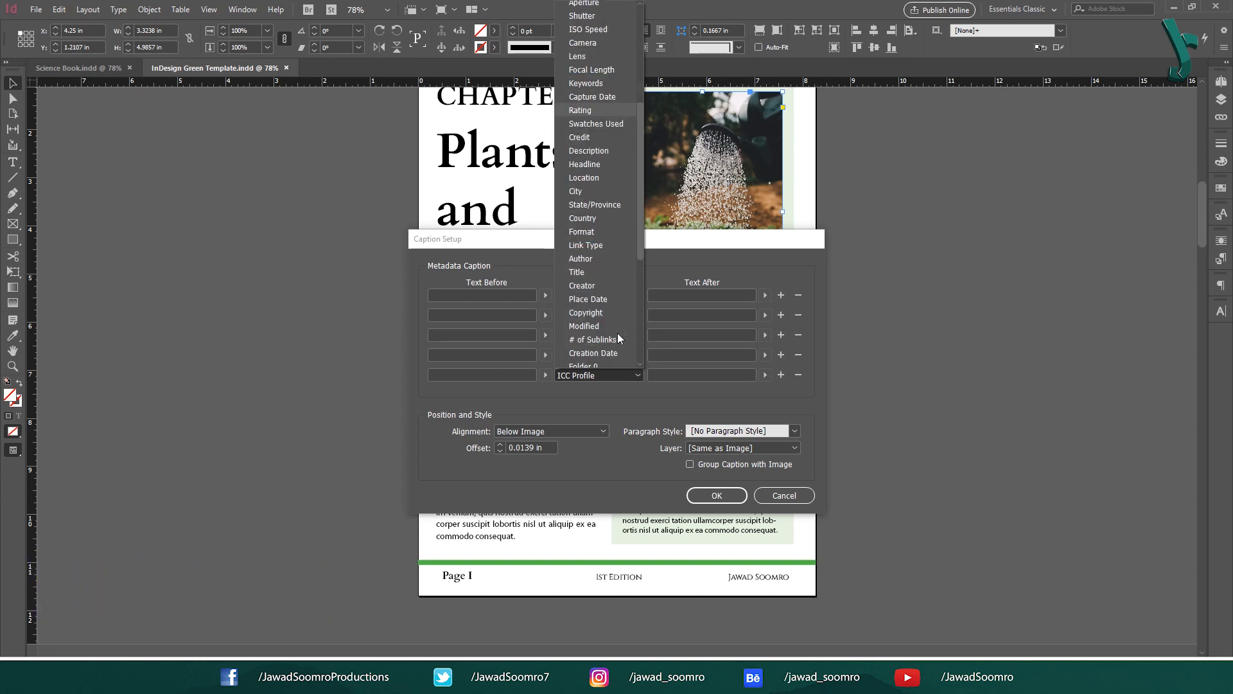
left_click(600, 287)
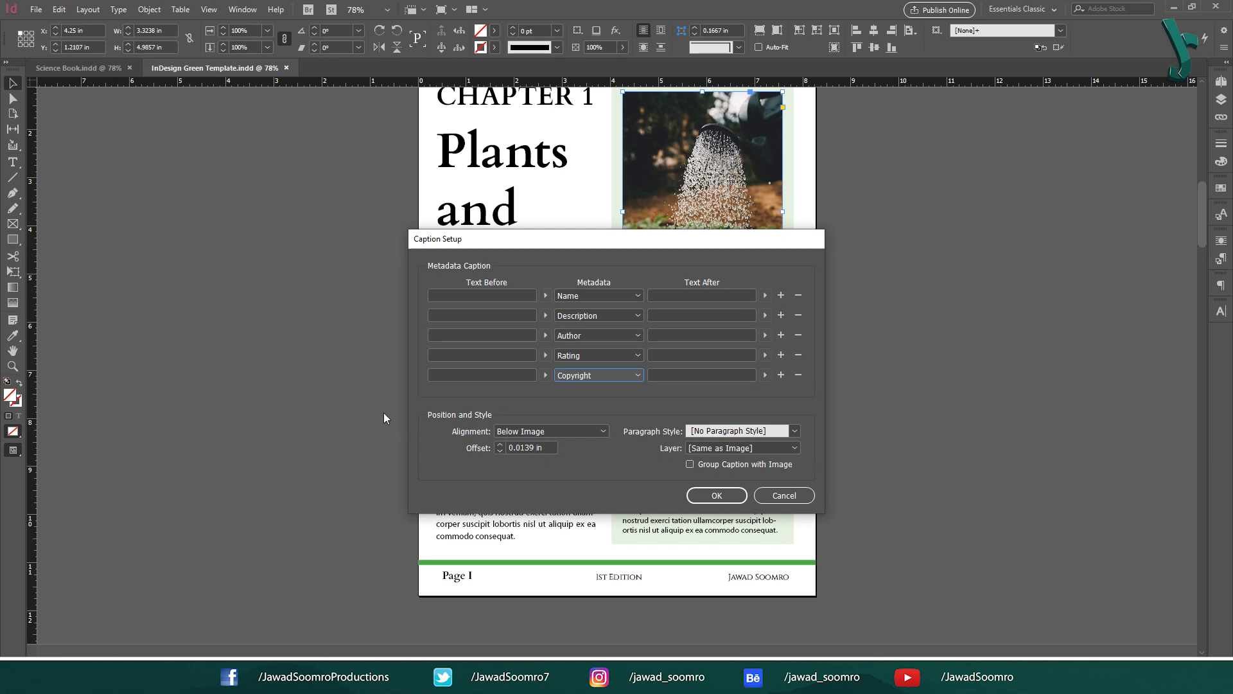
- Keep the caption alignment at Below Image, set its offset to 0.25 in and accept the caption setup
left_click(536, 433)
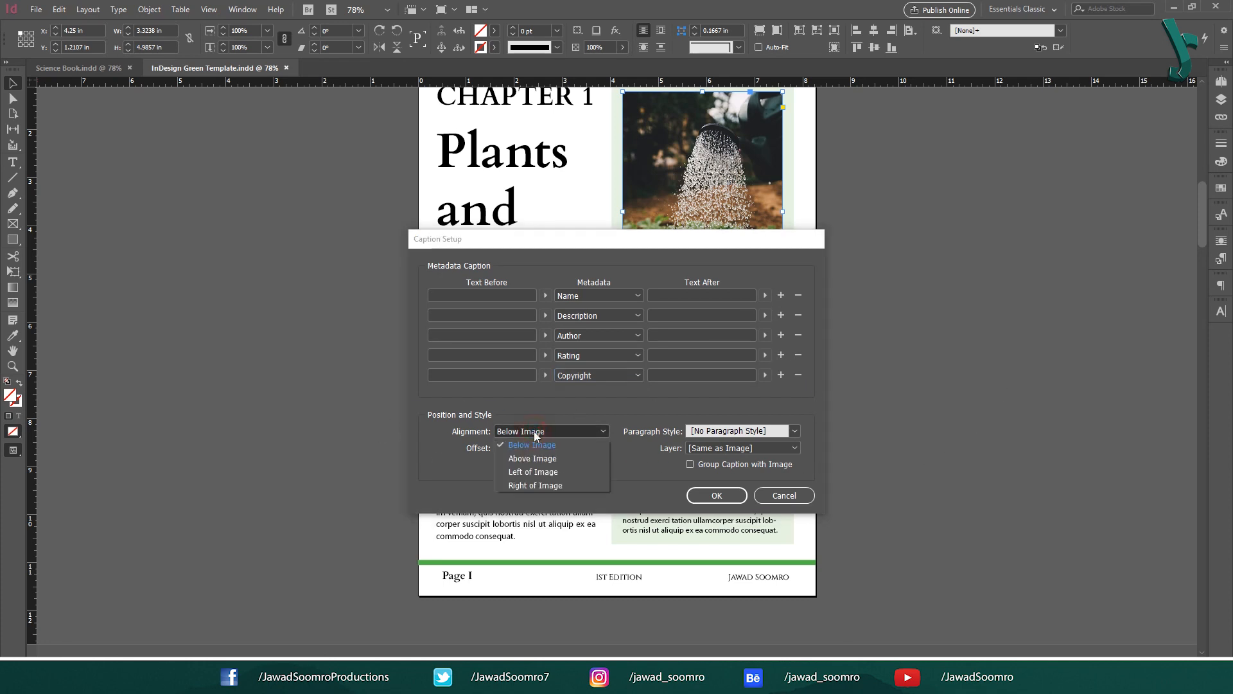
left_click(535, 435)
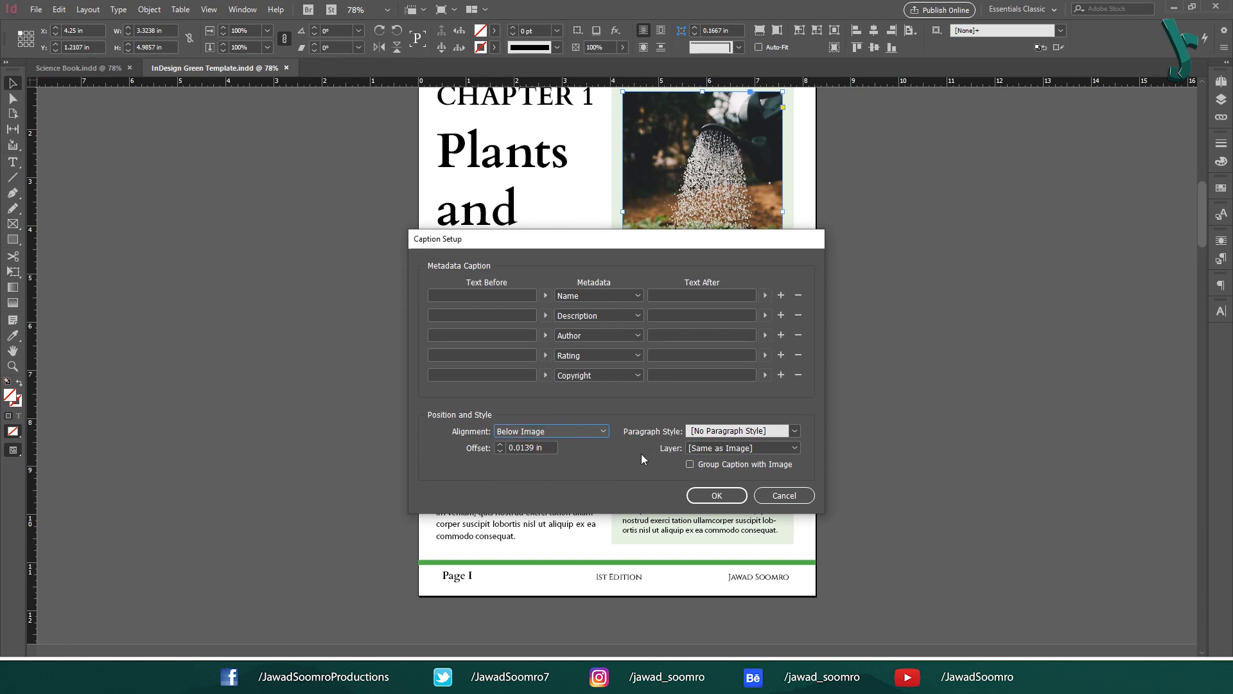
left_click(499, 445)
left_click_drag(582, 238, 777, 213)
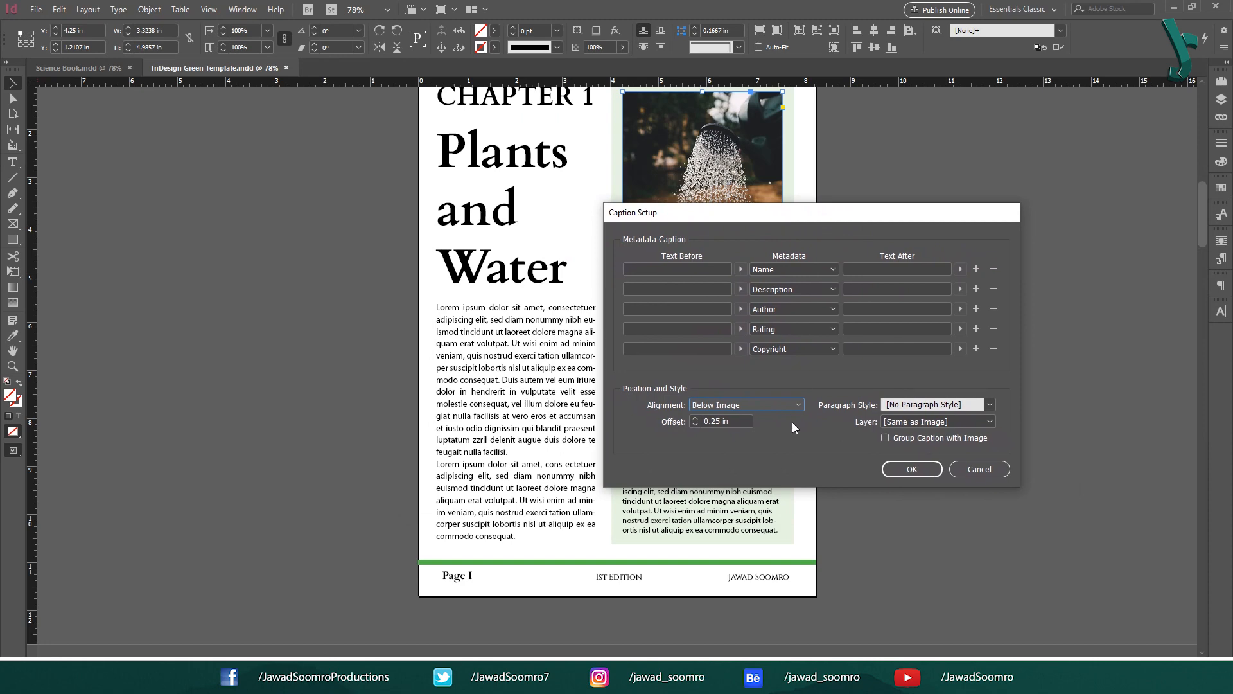
left_click(911, 469)
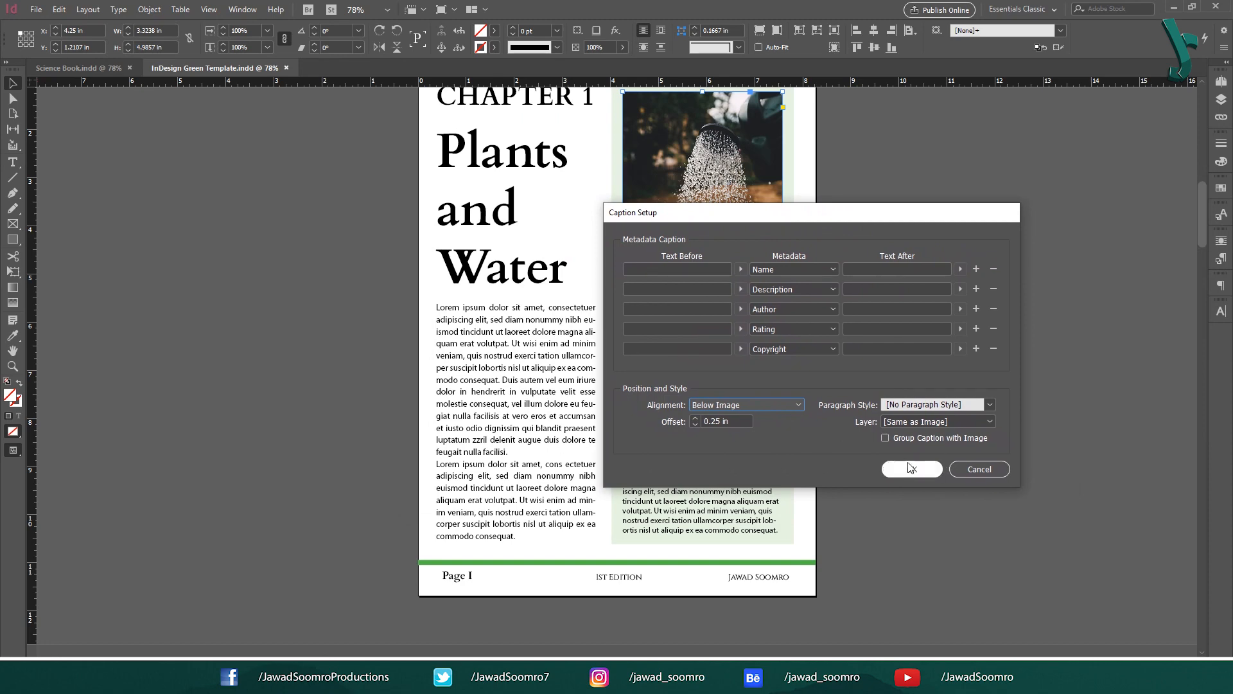
- Generate a caption below the Chapter 1 photo from the configured metadata
left_click(149, 9)
mouse_move(289, 339)
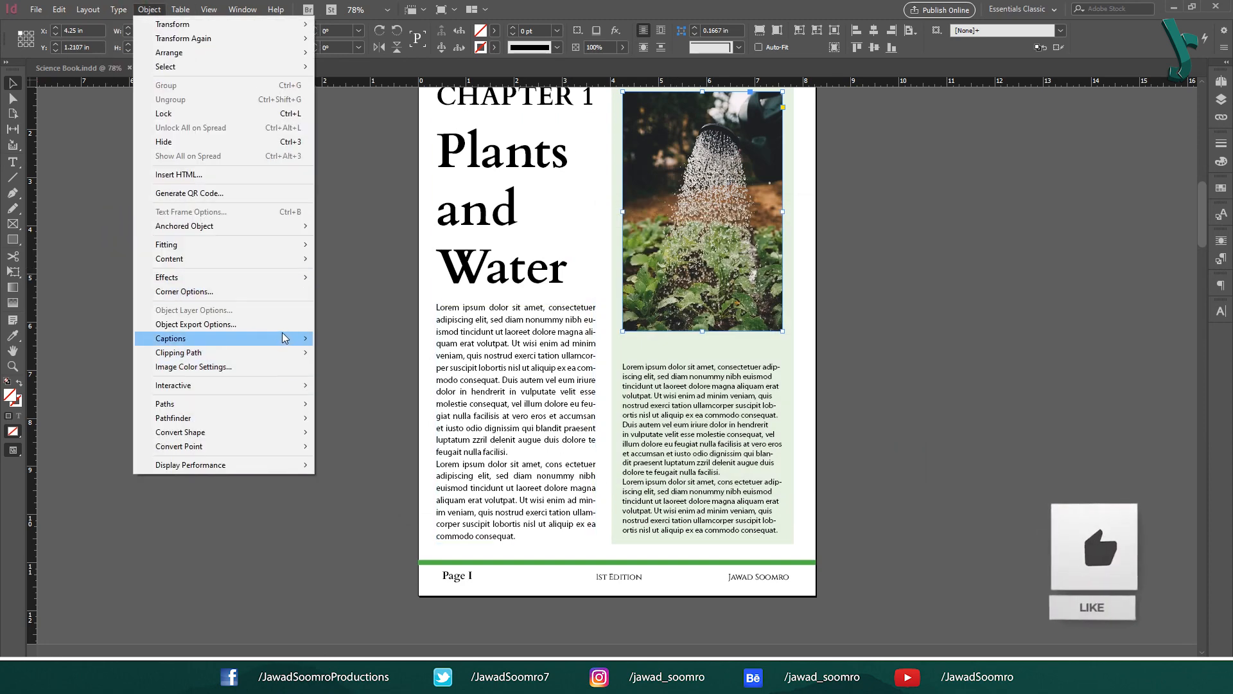
left_click(392, 352)
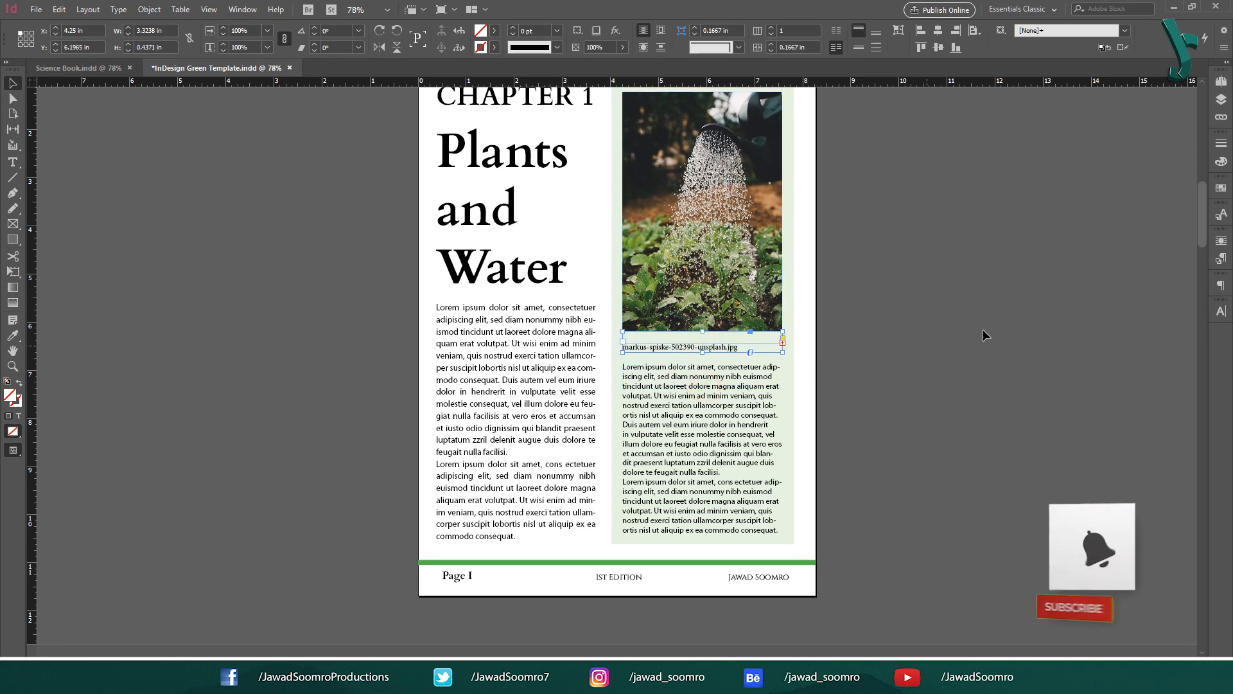
- Change the caption alignment to Above Image and generate a caption for the Chapter 1 photo
left_click(145, 10)
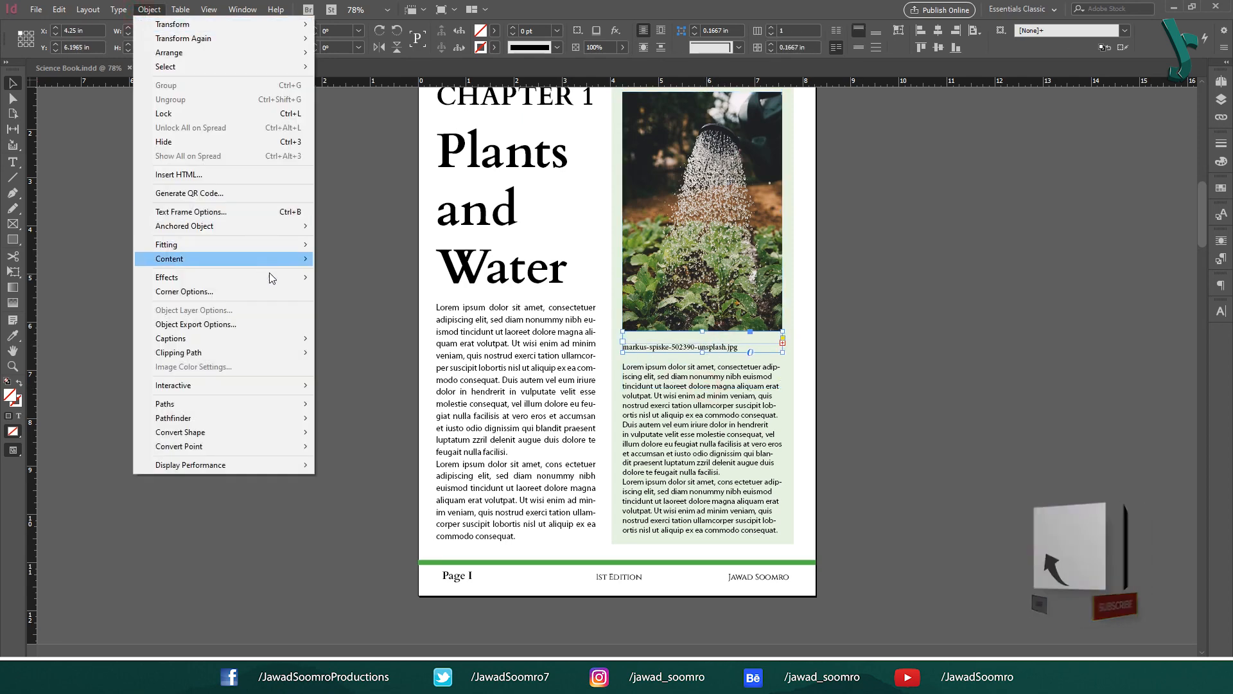
left_click(358, 338)
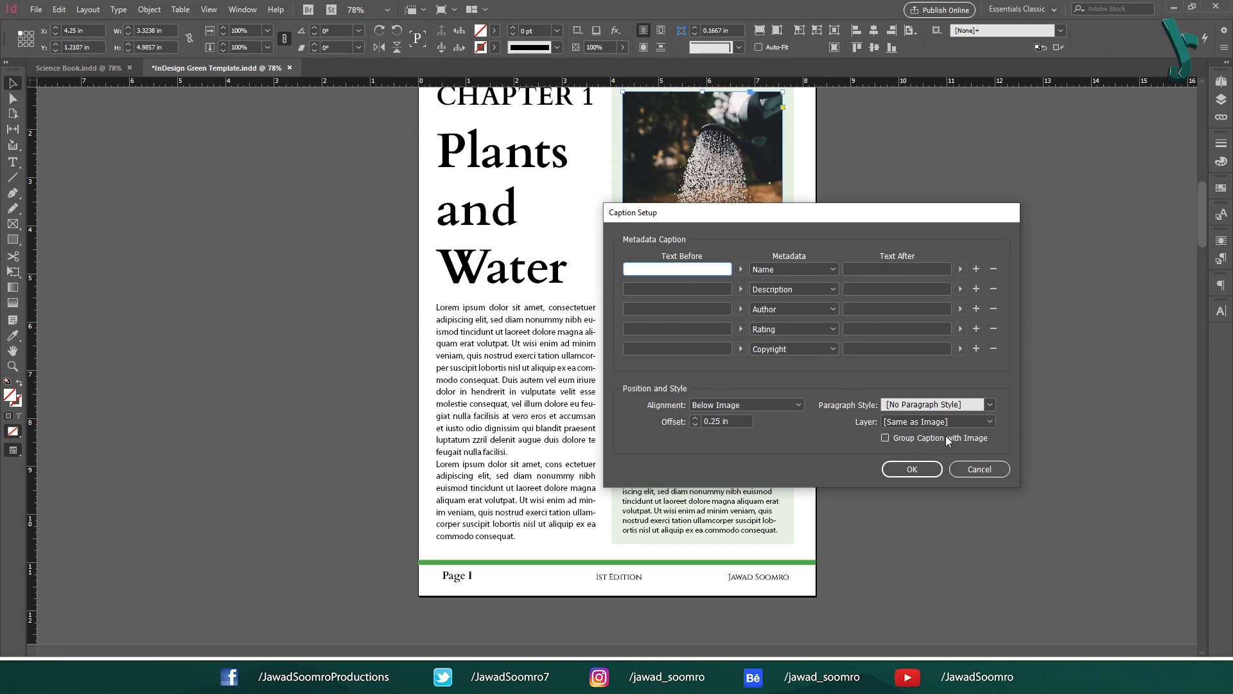
left_click(735, 404)
left_click(745, 432)
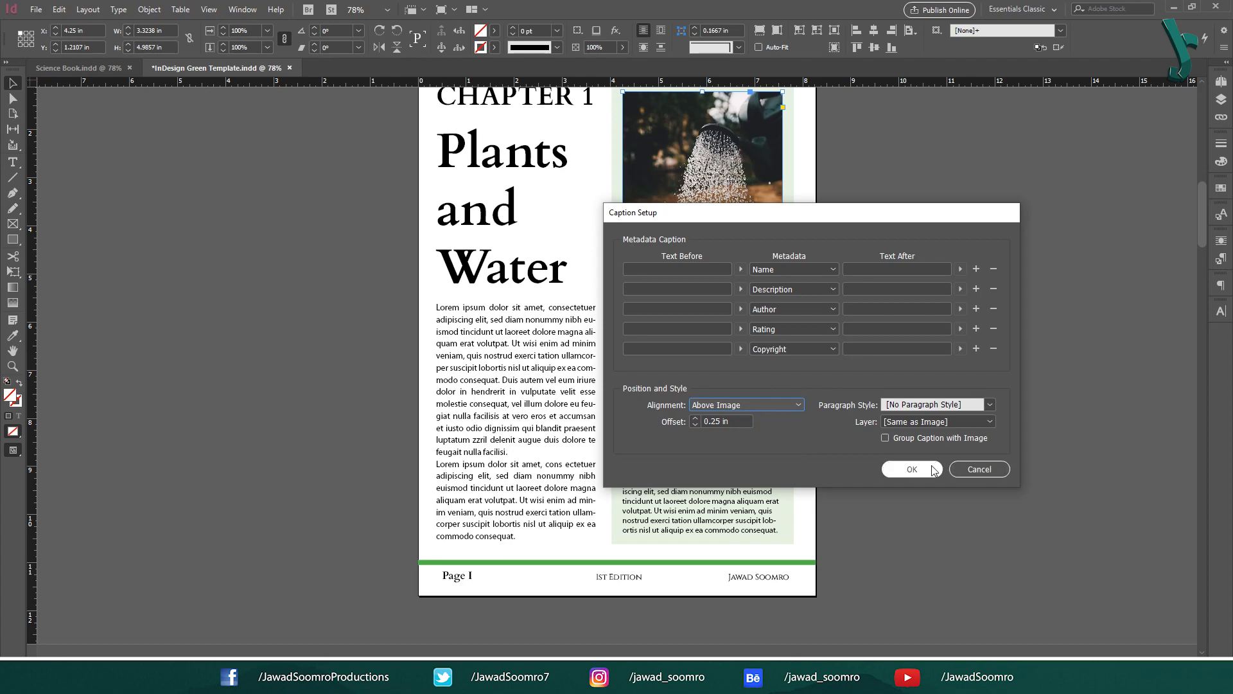
left_click(912, 468)
left_click(149, 9)
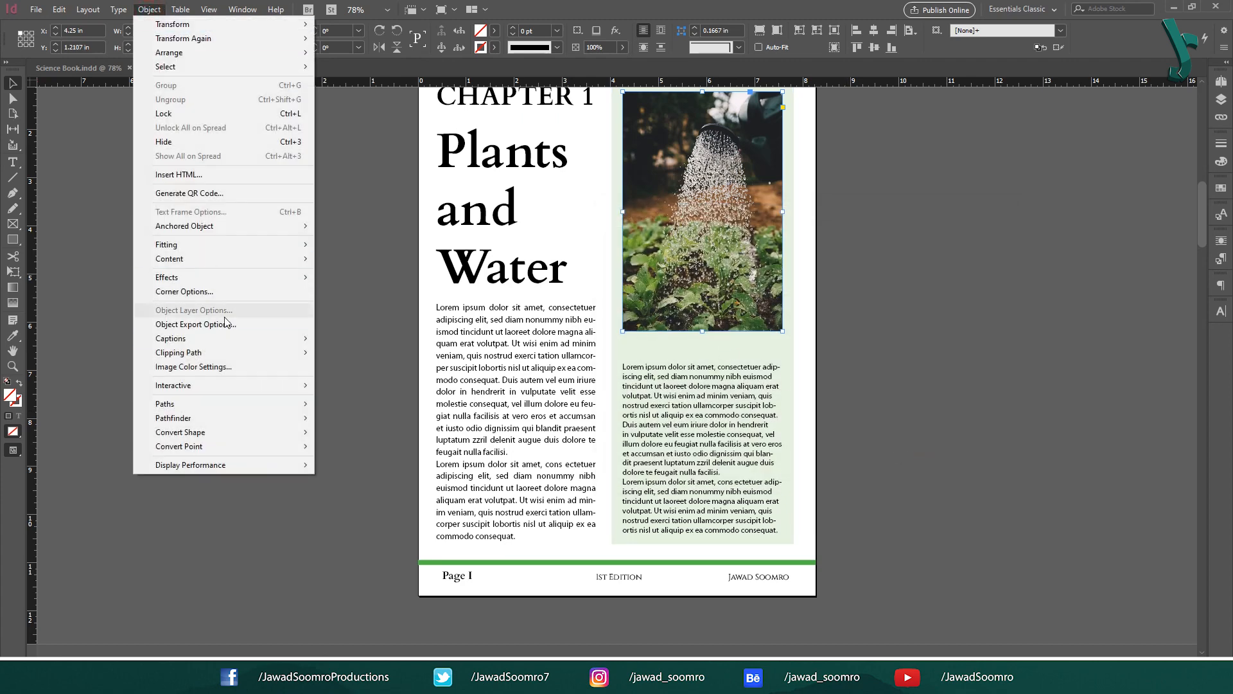
mouse_move(224, 338)
left_click(393, 365)
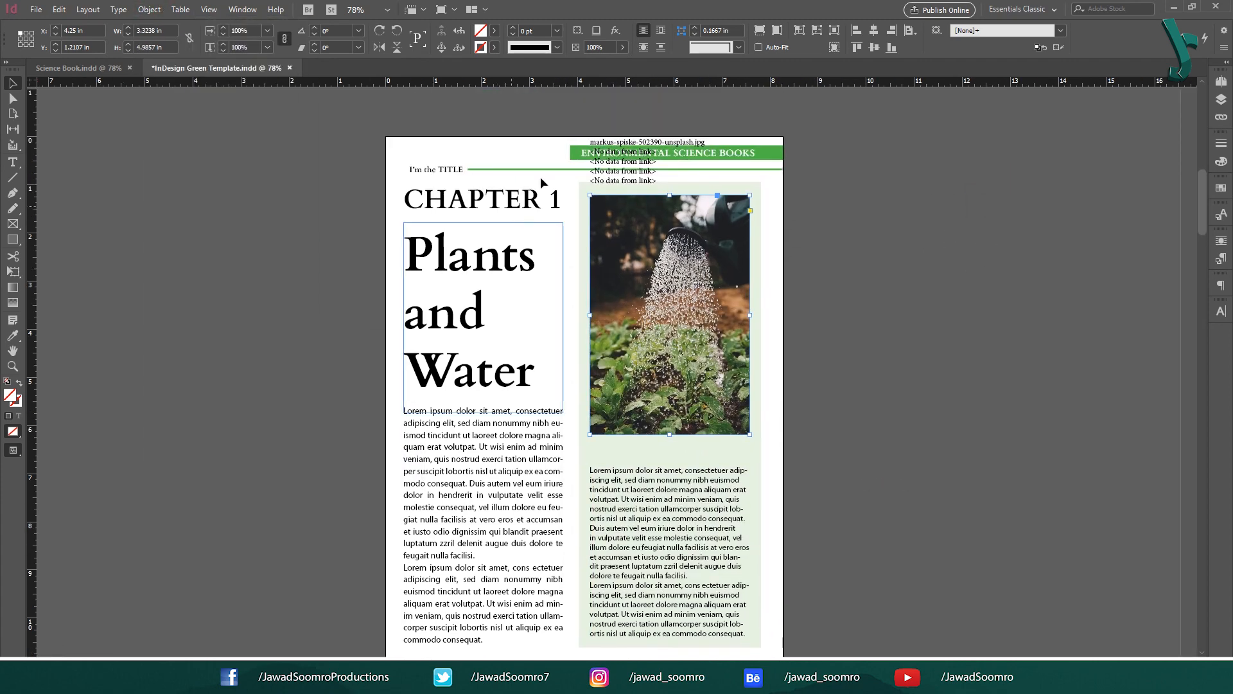
- Remove the caption generated above the Chapter 1 photo
left_click(671, 150)
left_click(679, 234)
left_click(670, 161)
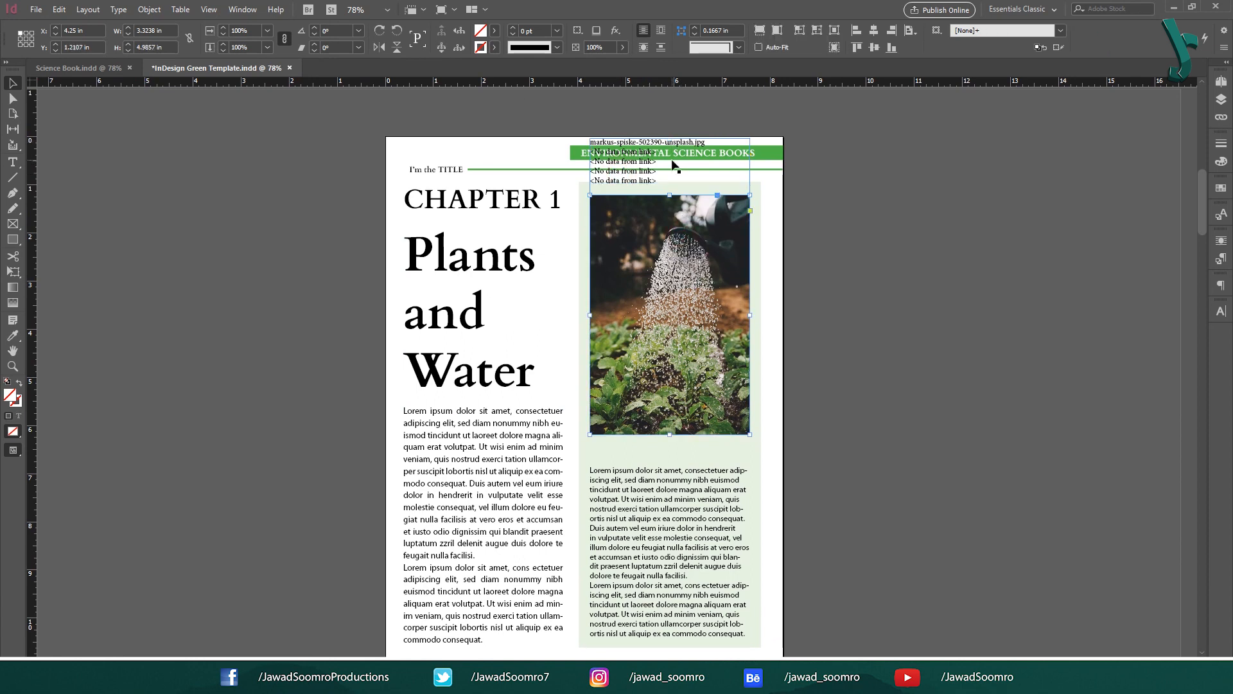
left_click(674, 229, "shift")
left_click_drag(674, 229, 693, 258)
mouse_move(667, 224)
left_mouse_down()
mouse_move(668, 183)
mouse_move(662, 193)
mouse_move(685, 210)
mouse_move(669, 224)
left_mouse_up()
left_click(880, 231)
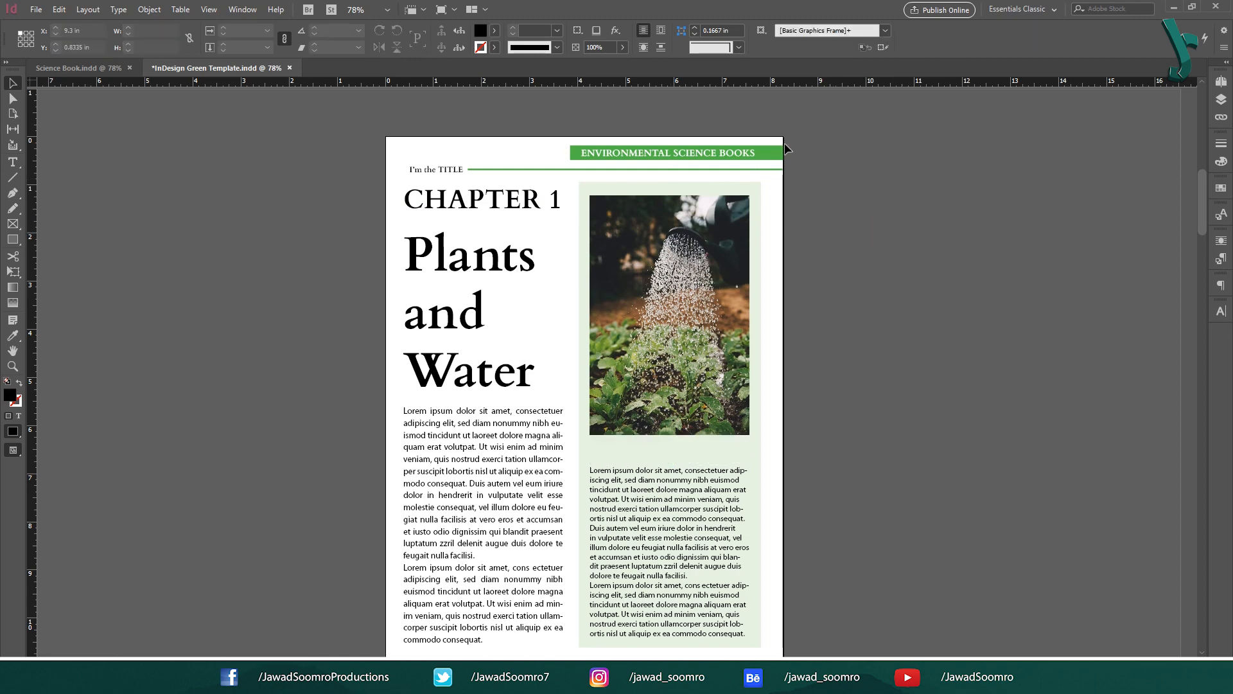
- Try a live caption for the photo with the alignment set to Left of Image, and undo its generation
left_click(641, 217)
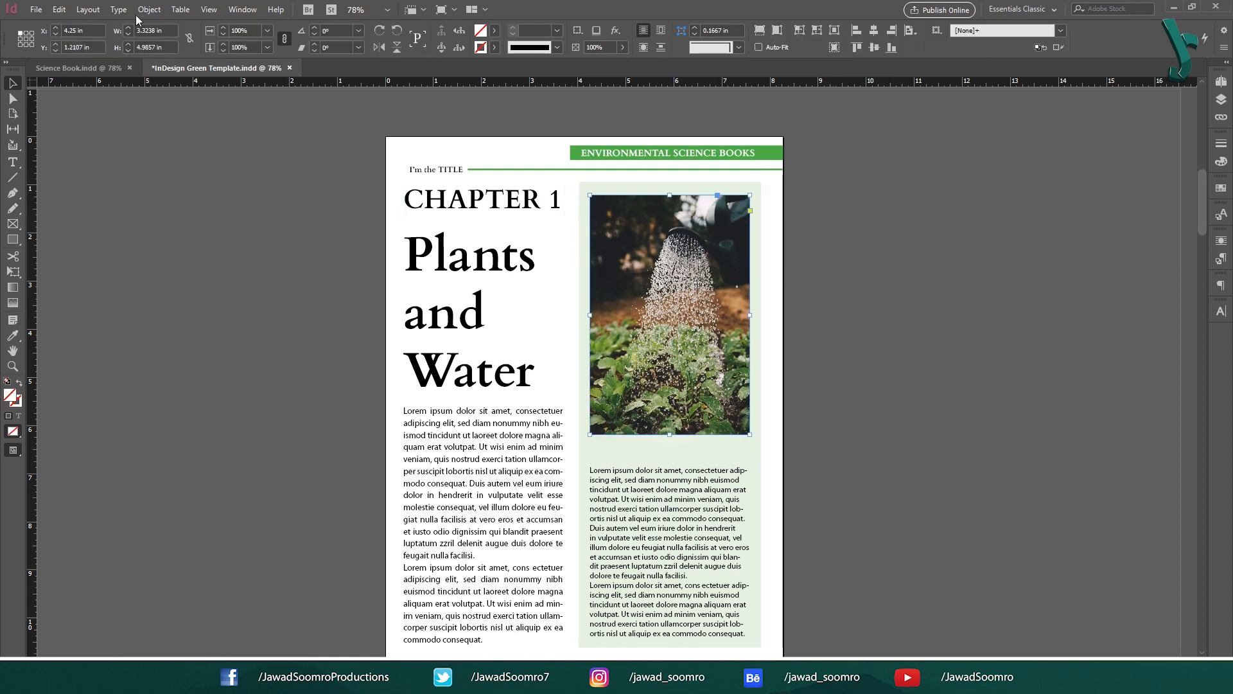
left_click(149, 10)
left_click(360, 338)
left_click(745, 405)
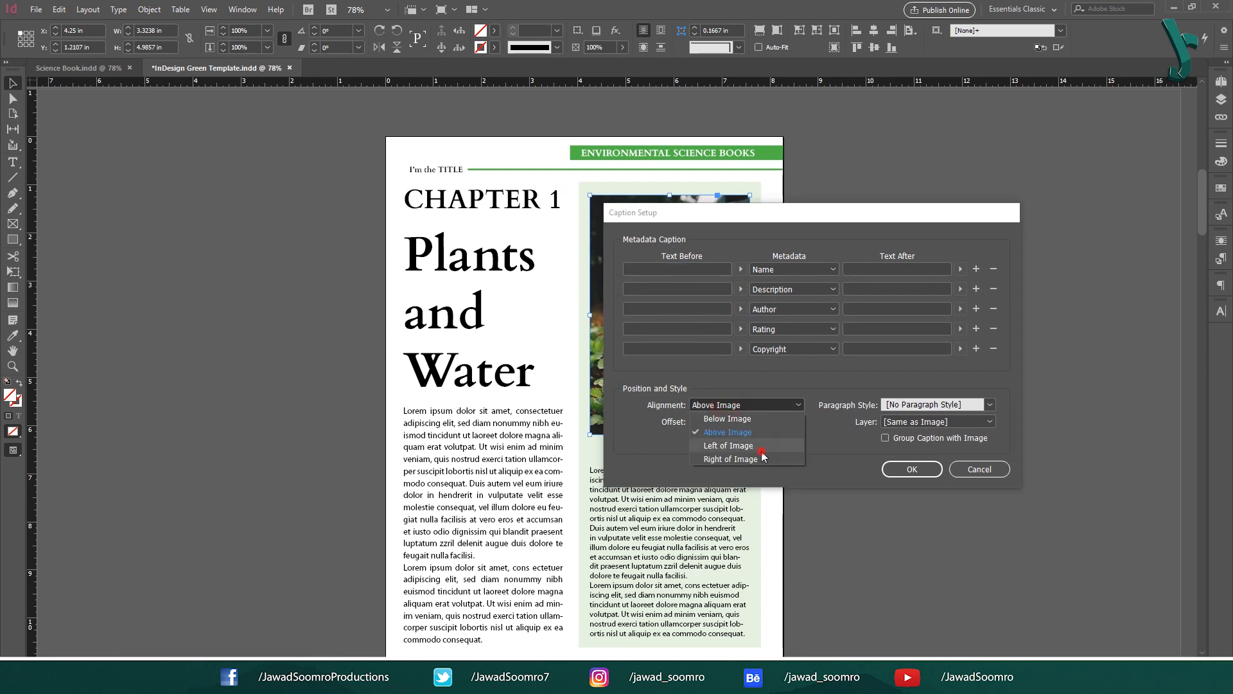
left_click(719, 444)
left_click(912, 468)
left_click(149, 10)
mouse_move(282, 339)
left_click(353, 353)
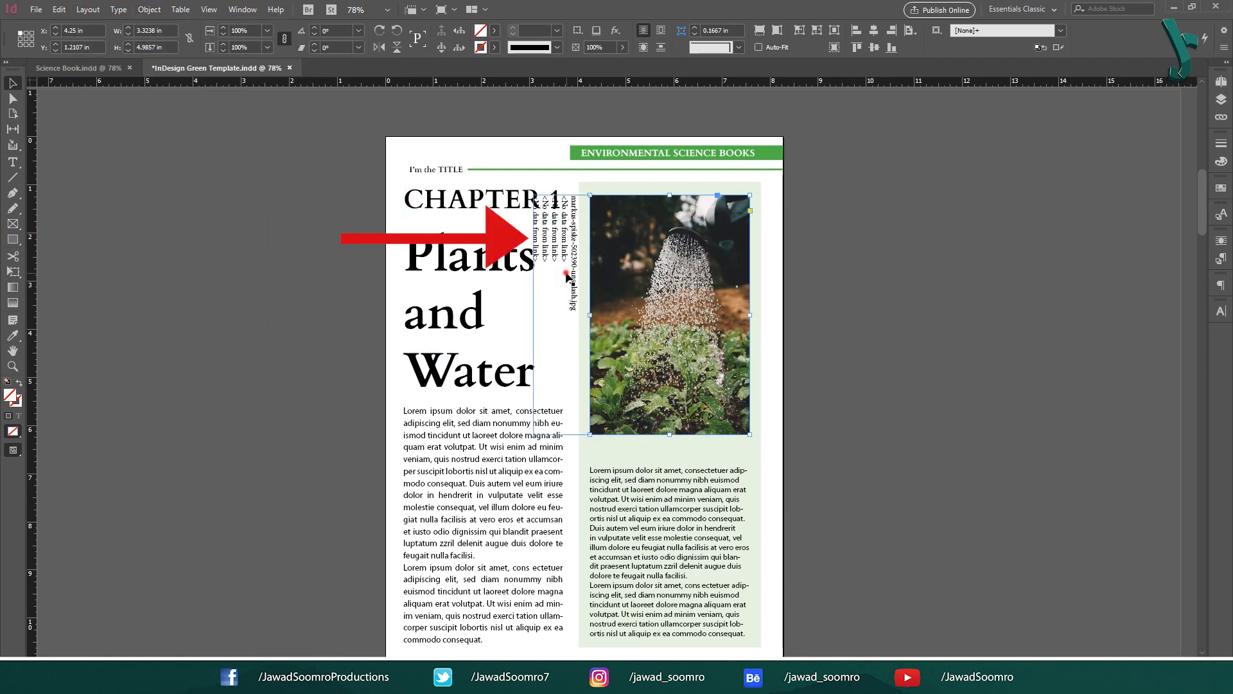
key("ctrl+z")
- Try a live caption for the photo with the alignment set to Right of Image, and delete the caption
left_click(149, 10)
left_click(282, 340)
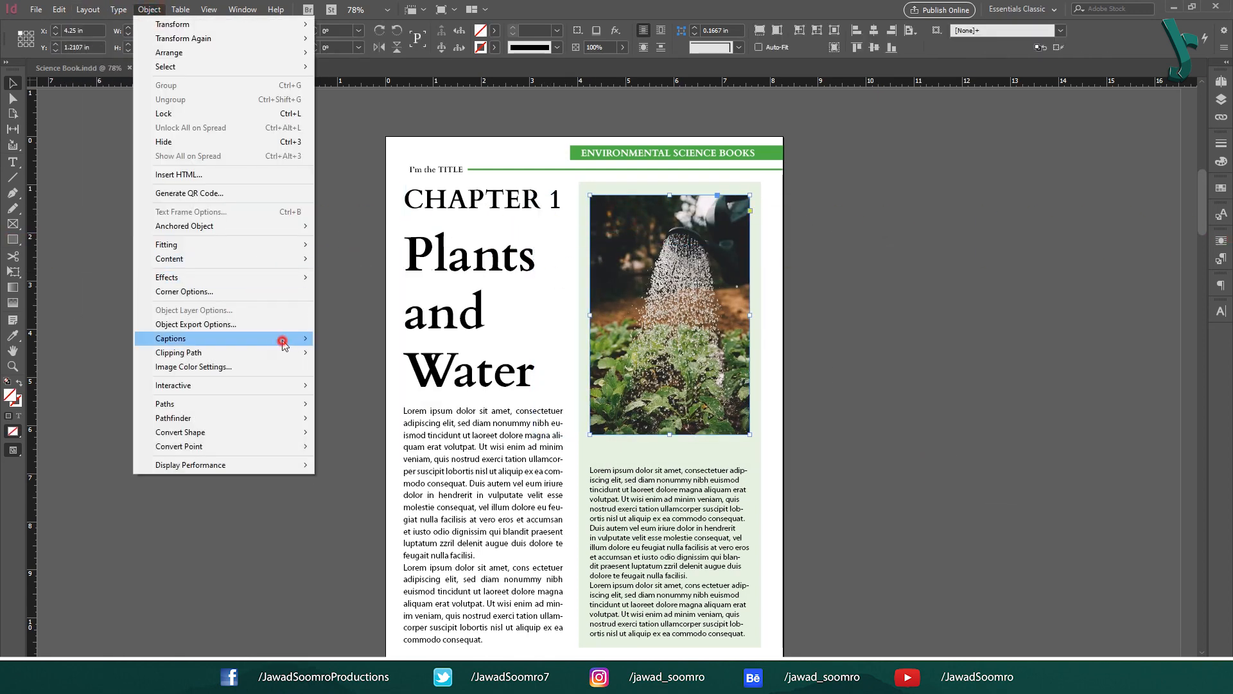
left_click(360, 339)
left_click(738, 406)
left_click(740, 419)
left_click(912, 468)
left_click(149, 10)
mouse_move(283, 339)
left_click(360, 352)
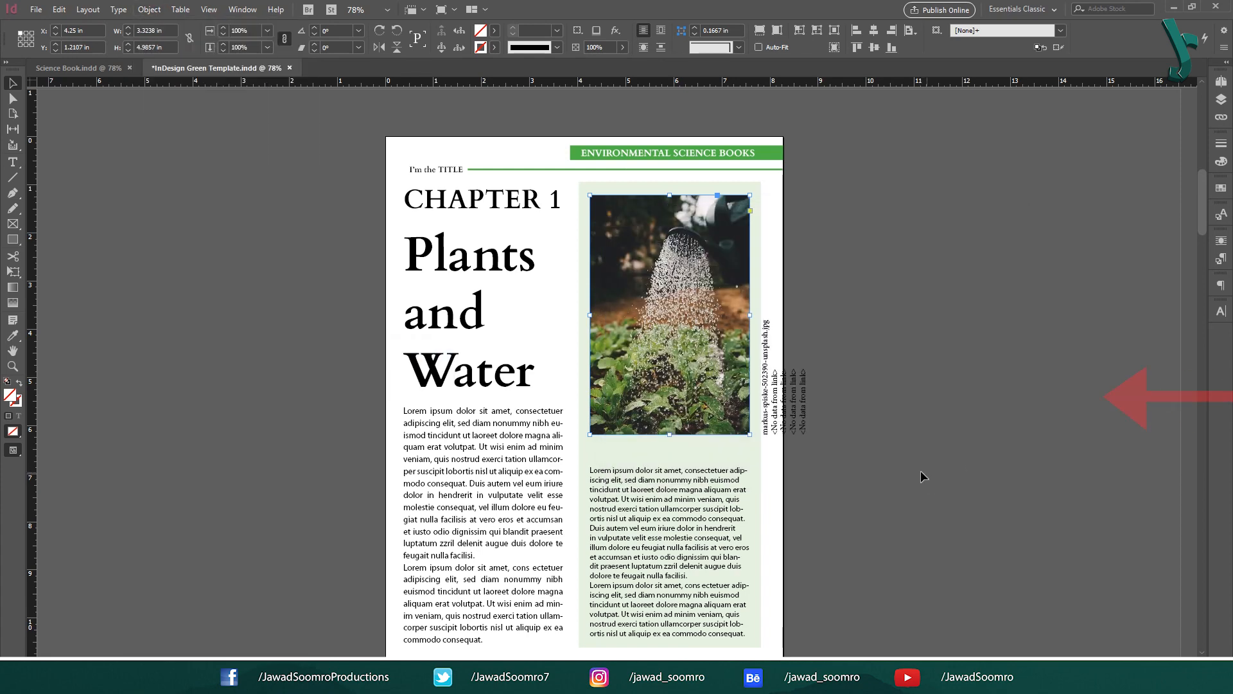
left_click(792, 334)
key("Delete")
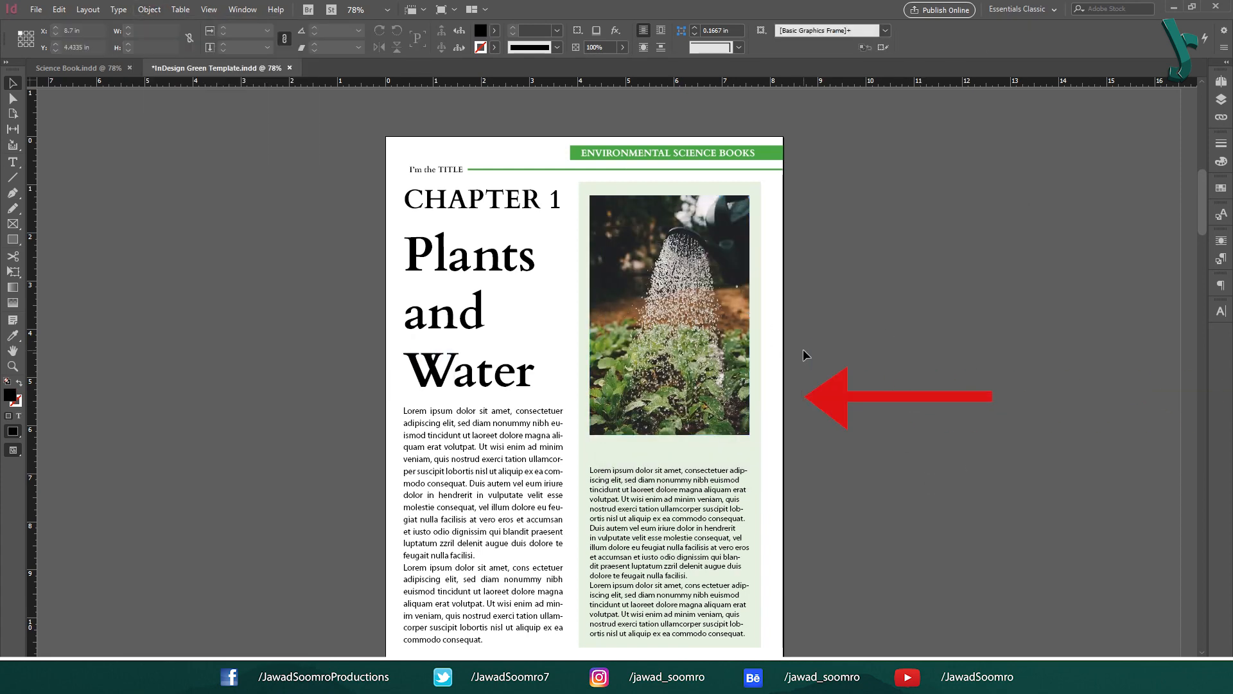
- Set the photo's caption alignment to Below Image and reduce the caption offset by four increments
left_click(670, 316)
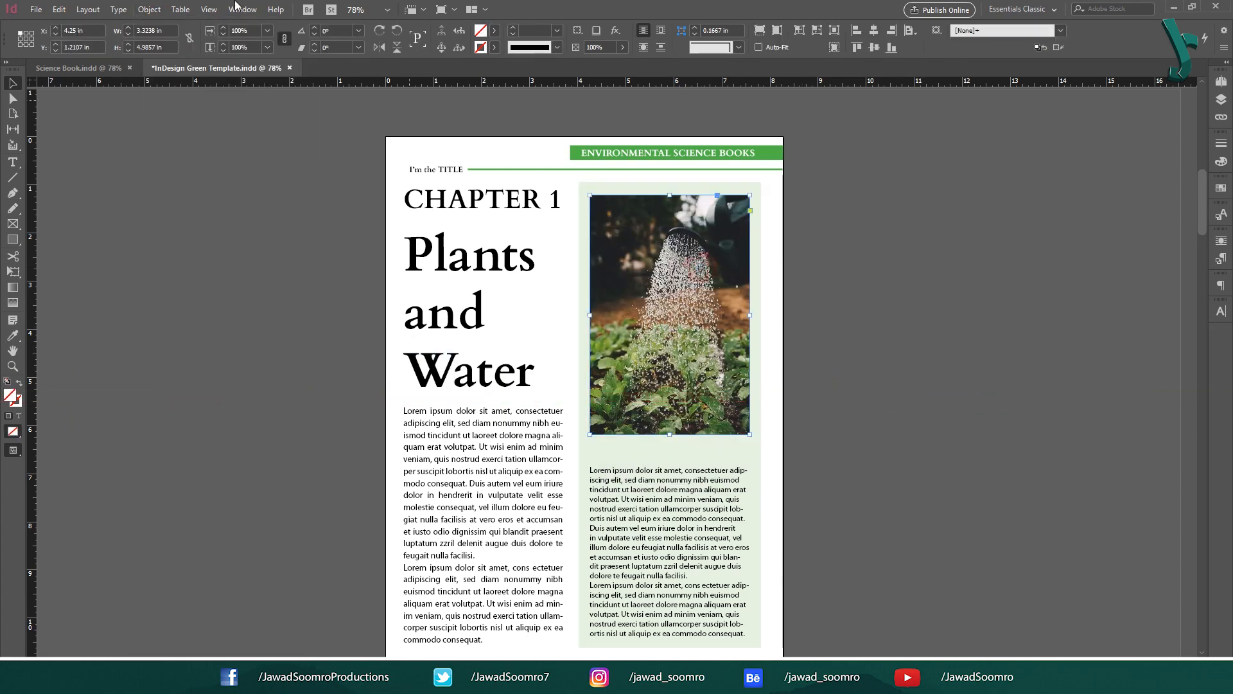
left_click(149, 9)
mouse_move(234, 339)
left_click(360, 339)
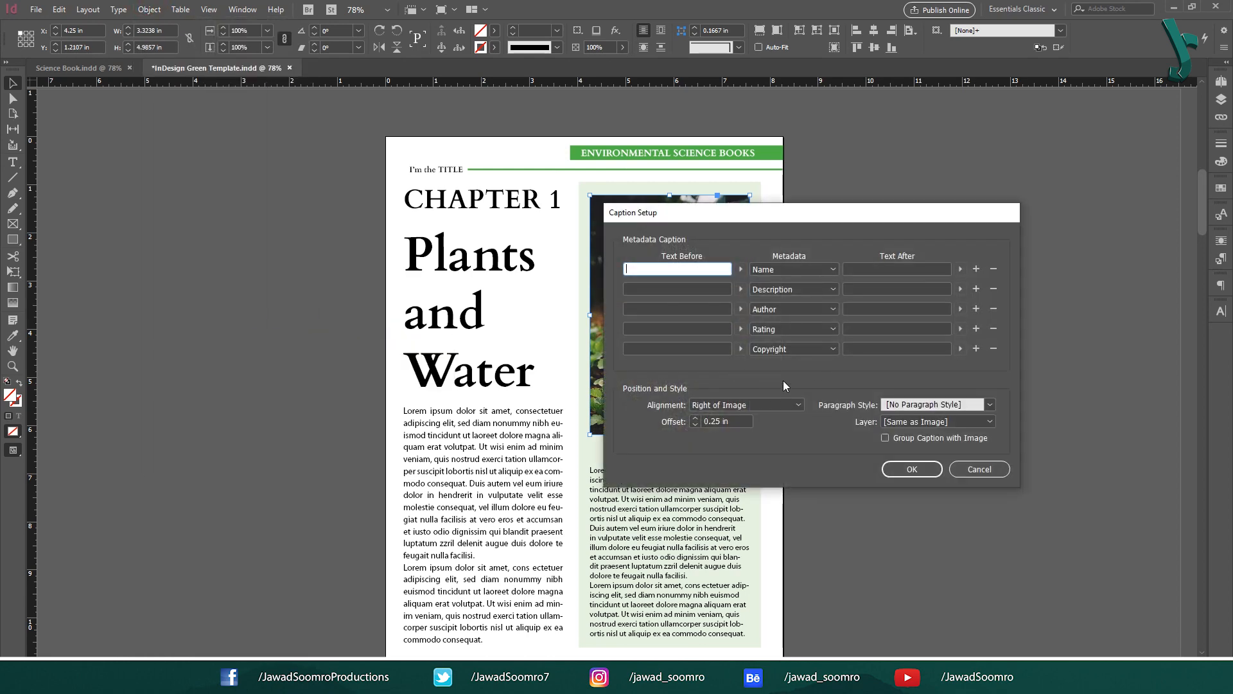
left_click(757, 405)
left_click(707, 418)
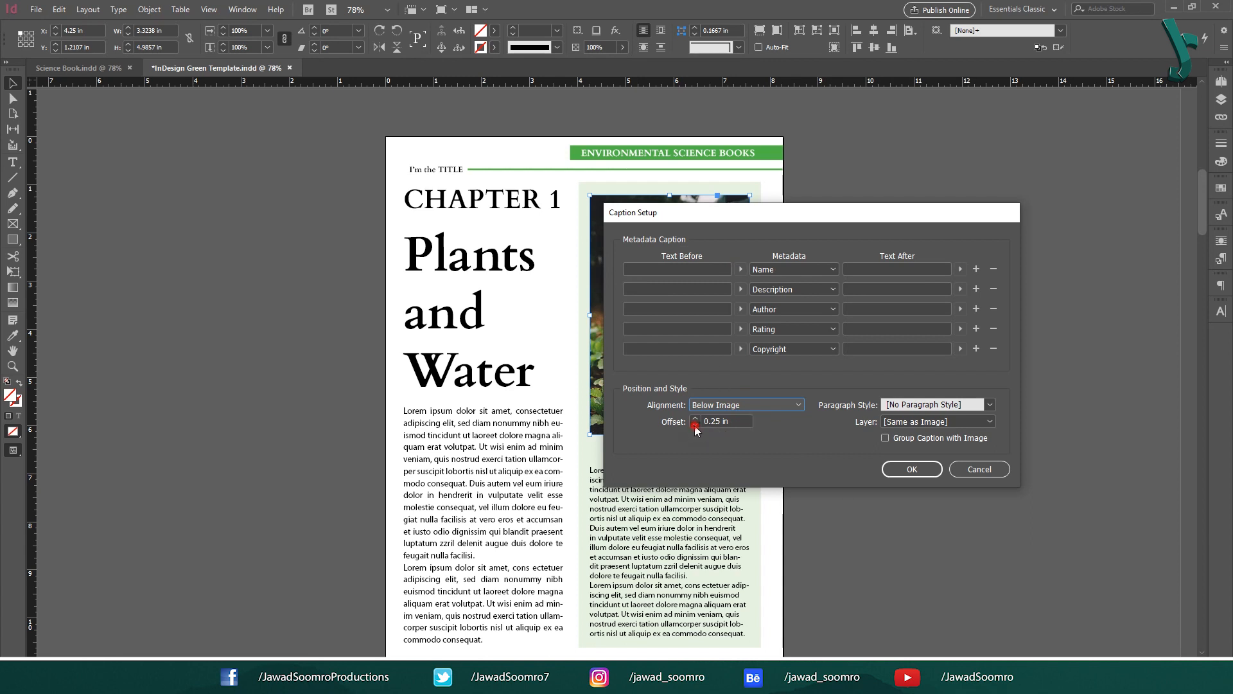
left_click(695, 425)
left_click(695, 425)
left_click(695, 425)
left_click(695, 425)
left_click(922, 468)
- Generate a live caption directly below the Chapter 1 photo and examine it up close
left_click(147, 9)
mouse_move(220, 339)
left_click(366, 352)
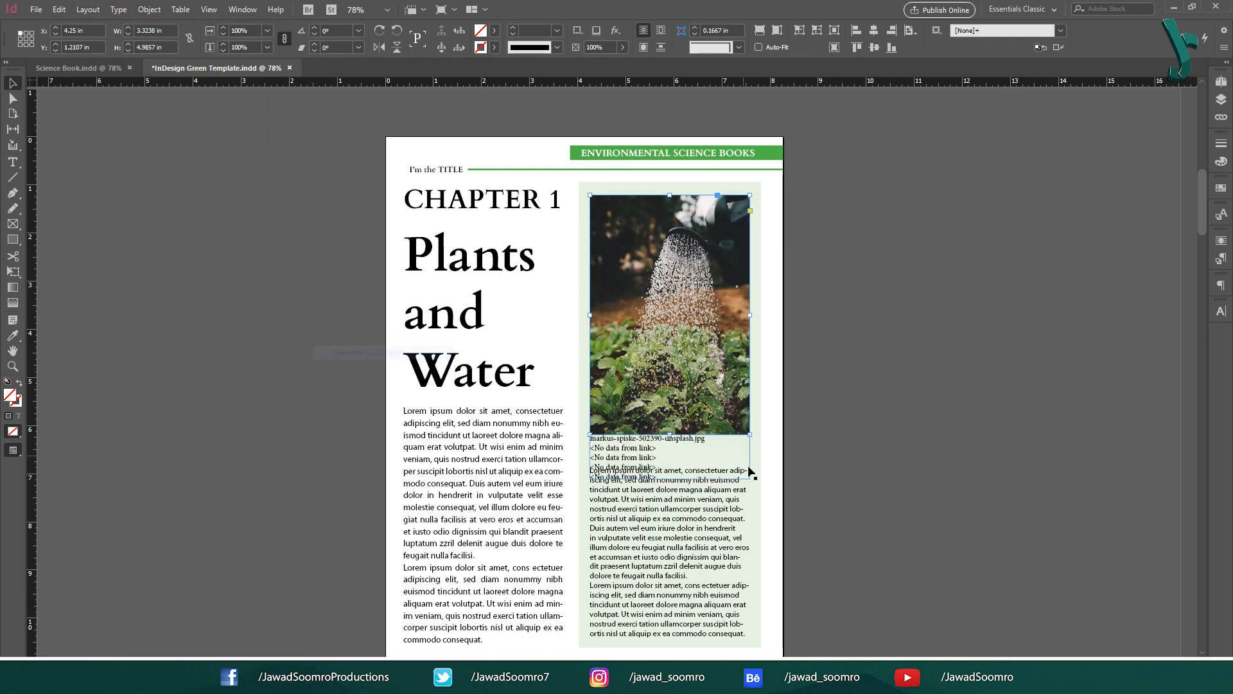
scroll(693, 449, "up", 3)
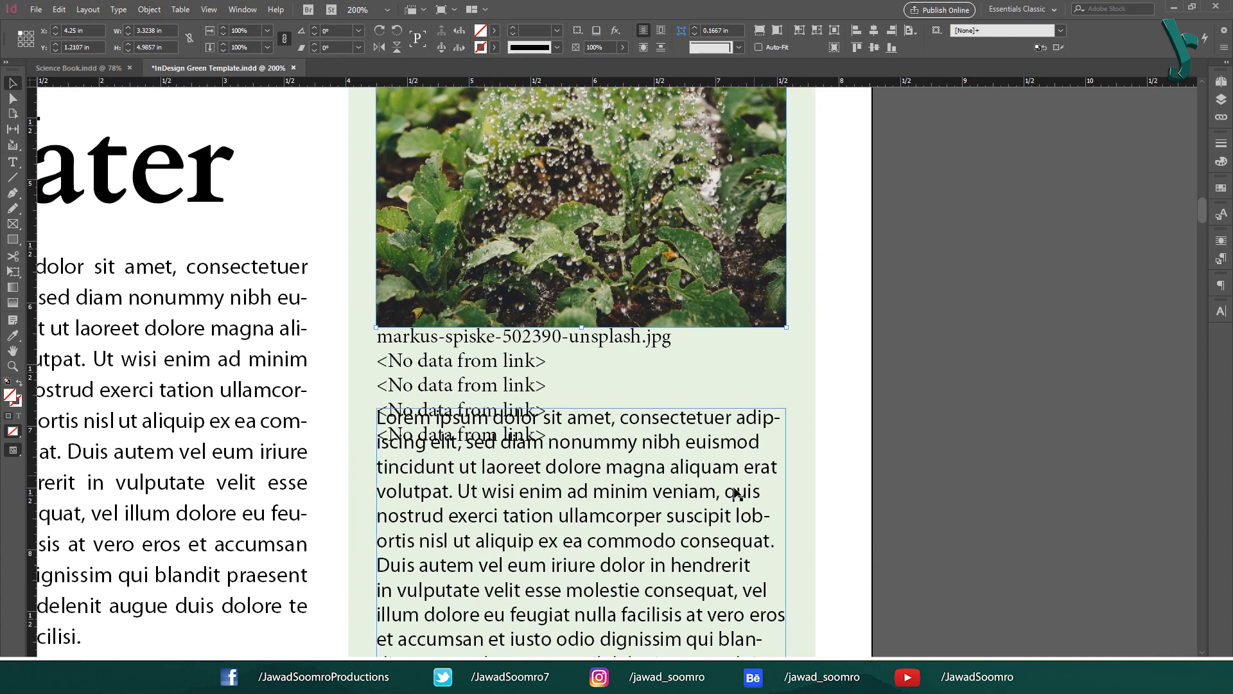
- Move the body text below the photo farther down the green column and delete the overlapping live caption
left_click_drag(736, 493, 735, 587)
left_click(490, 413)
key("Delete")
- Set the caption offset for the Chapter 1 photo to 0.25 in
left_click(533, 276)
left_click(118, 10)
mouse_move(149, 10)
mouse_move(220, 339)
left_click(366, 340)
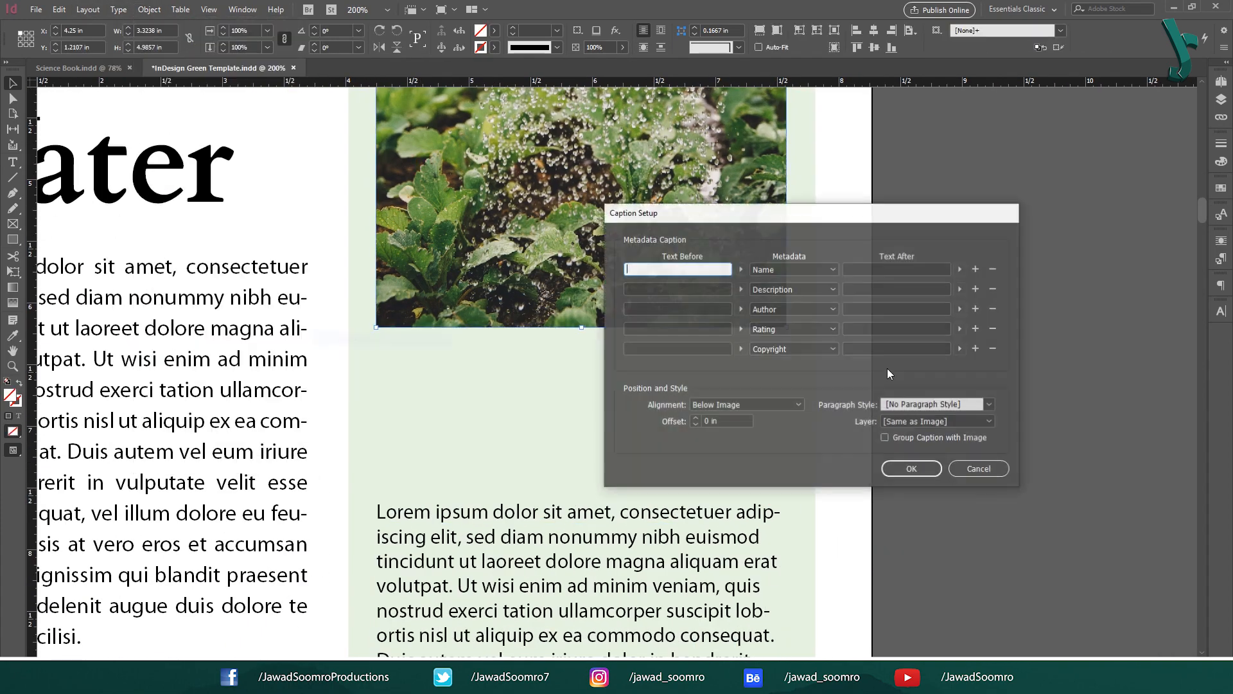
left_click(695, 418)
left_click(695, 417)
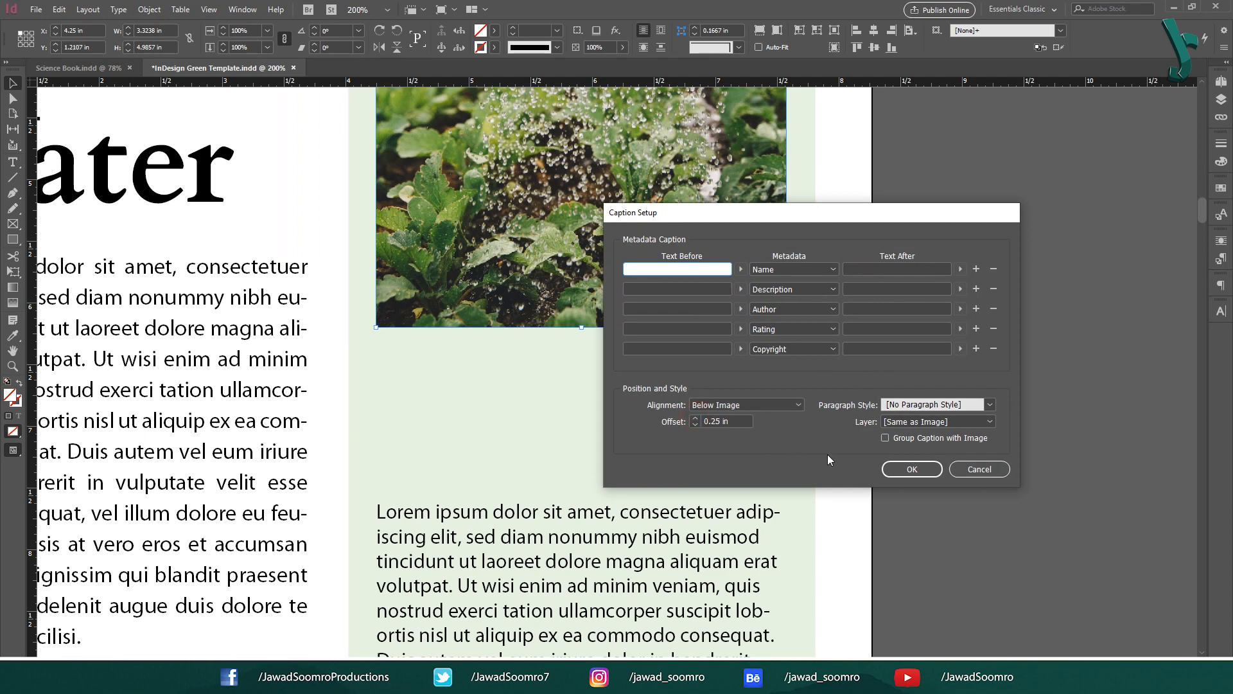
left_click(912, 469)
- Try a live caption for the photo at the 0.25 in offset, and delete the caption
left_click(118, 10)
mouse_move(149, 9)
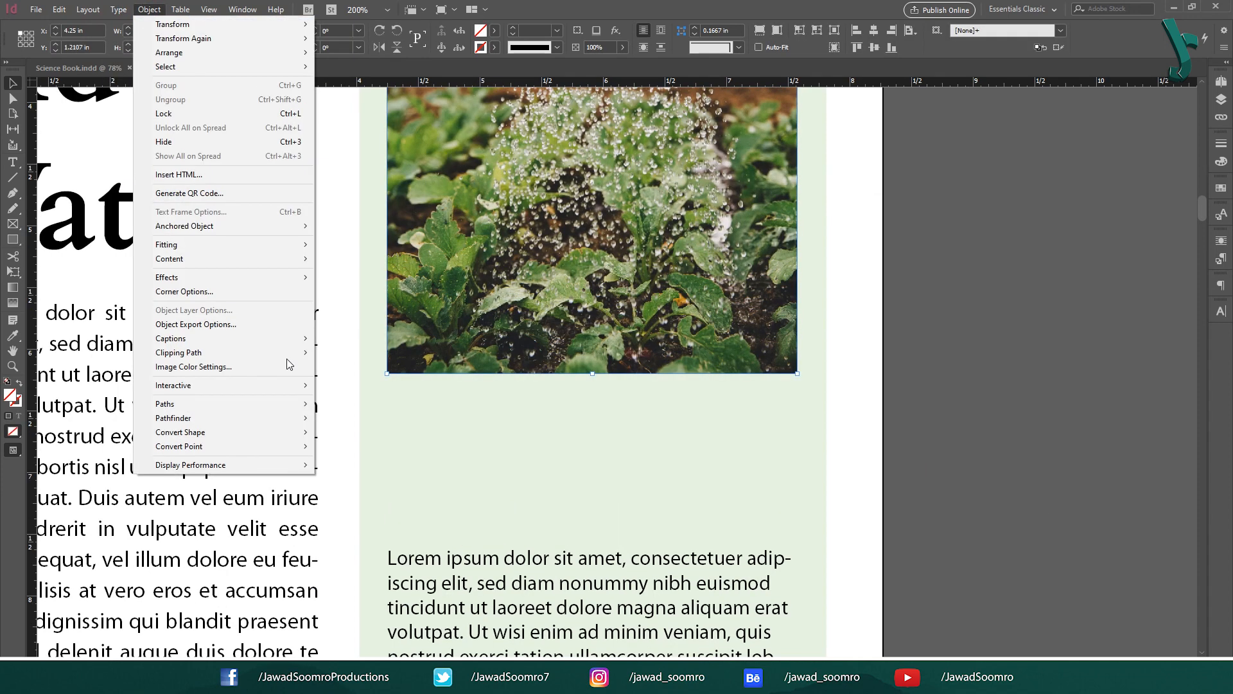
mouse_move(192, 339)
left_click(385, 353)
key("Delete")
left_click(919, 421)
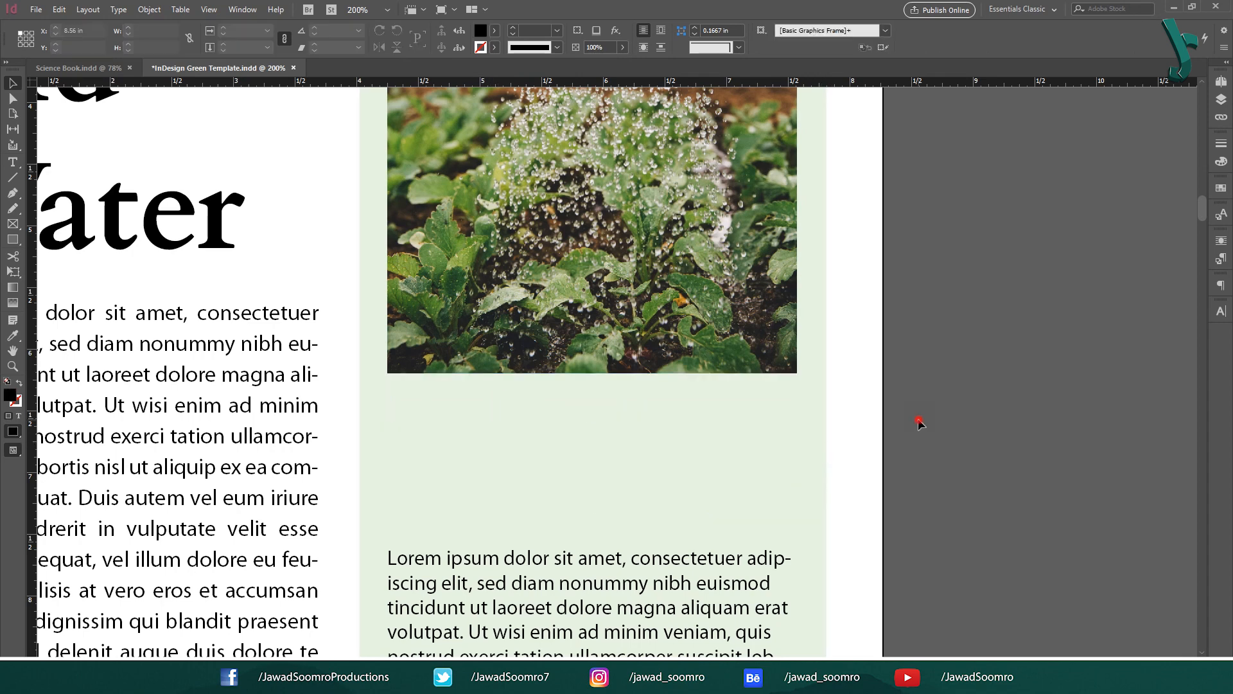
- Set the photo's caption offset to 0.625 in
left_click(642, 270)
left_click(149, 9)
mouse_move(257, 338)
left_click(372, 339)
left_click(694, 419)
left_click(694, 418)
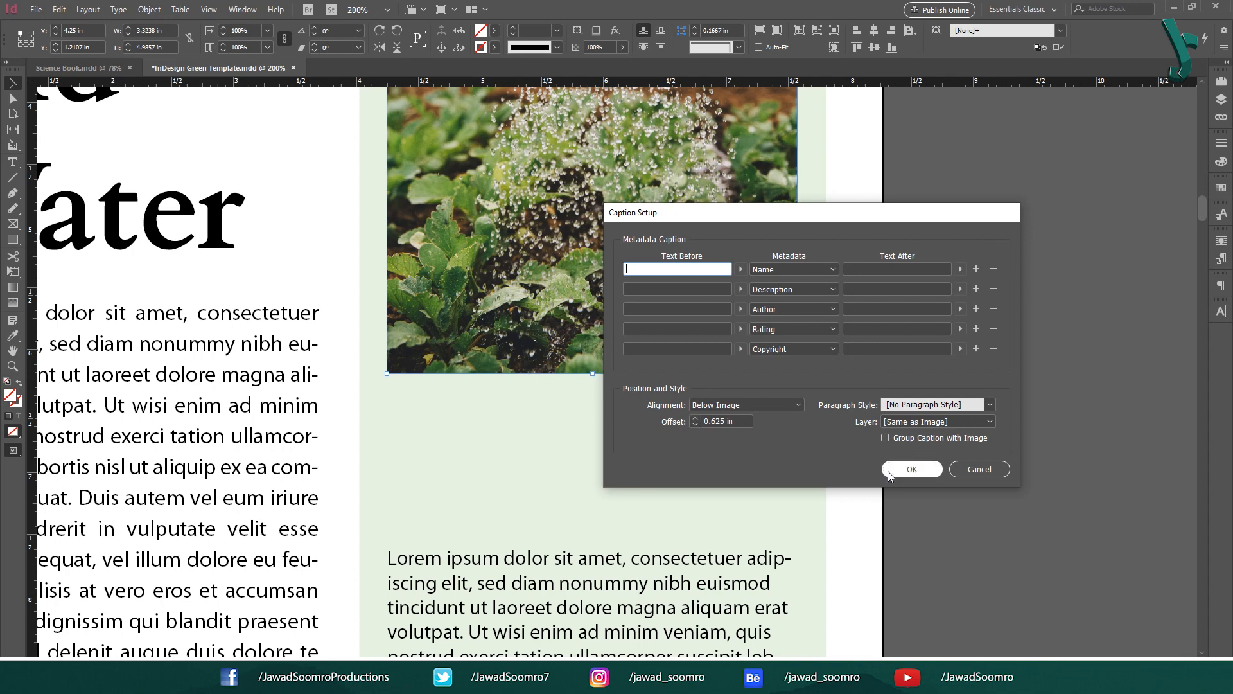
- Apply Image Captions Paragraph Style to the caption setup and keep the caption layer as Same as Image
left_click(916, 405)
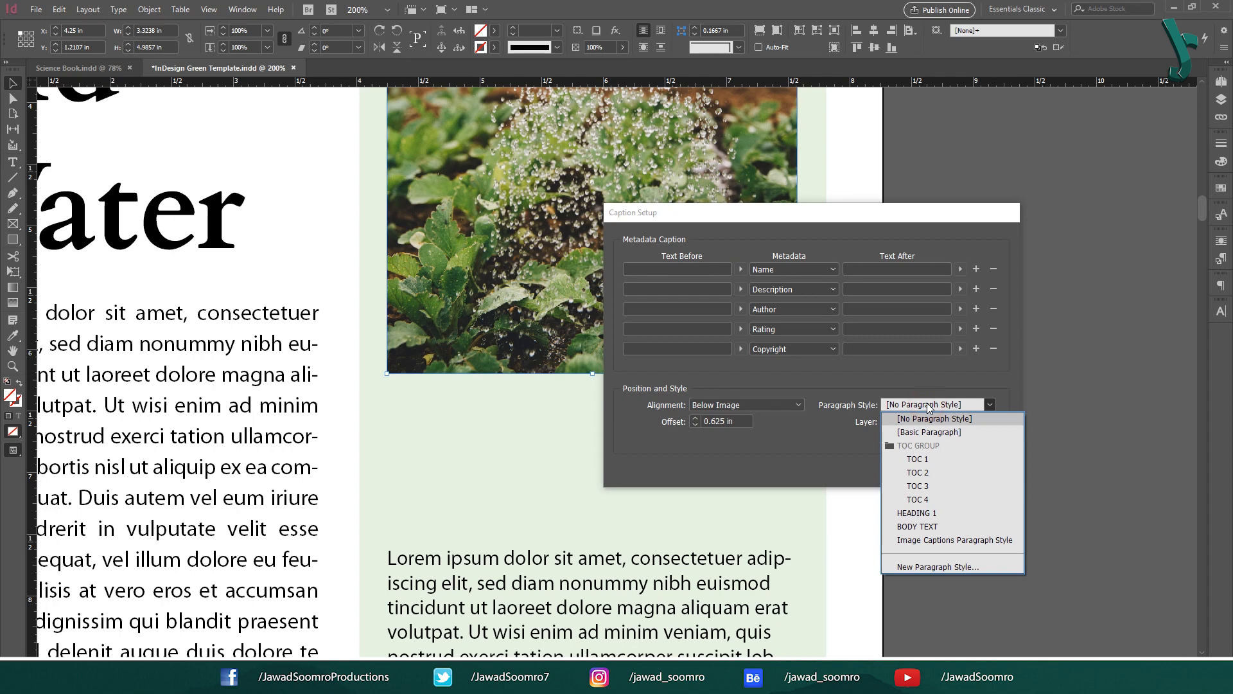
left_click(958, 540)
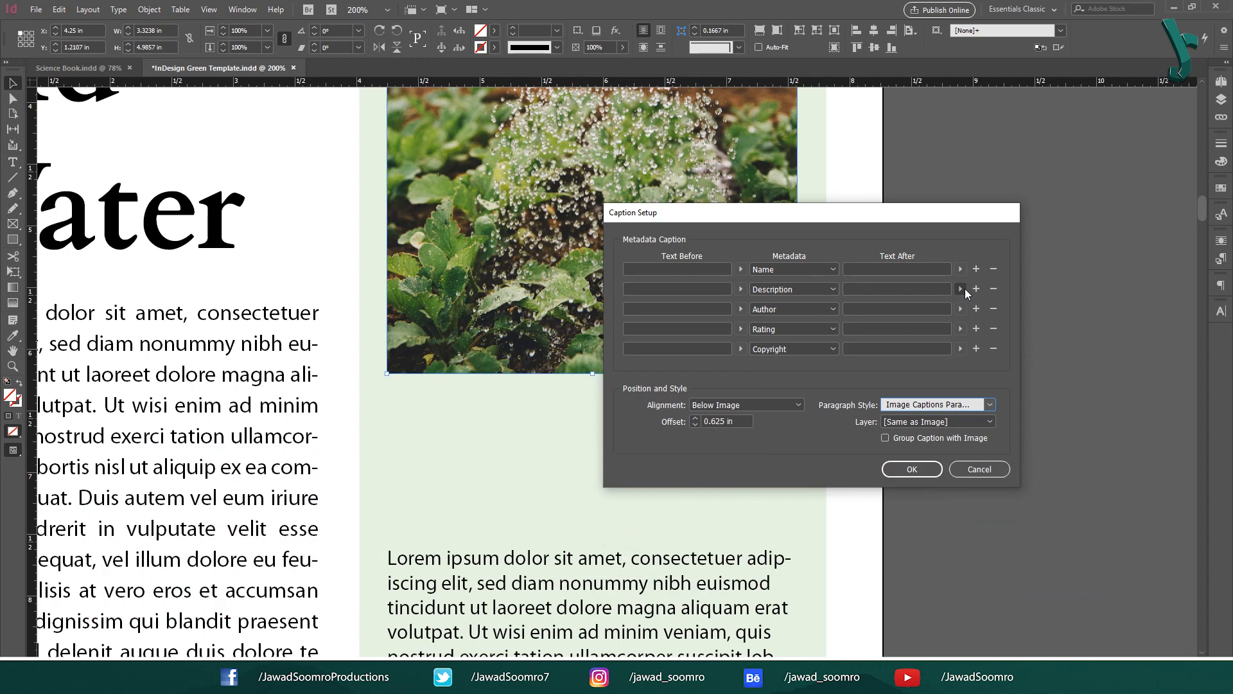
left_click(942, 406)
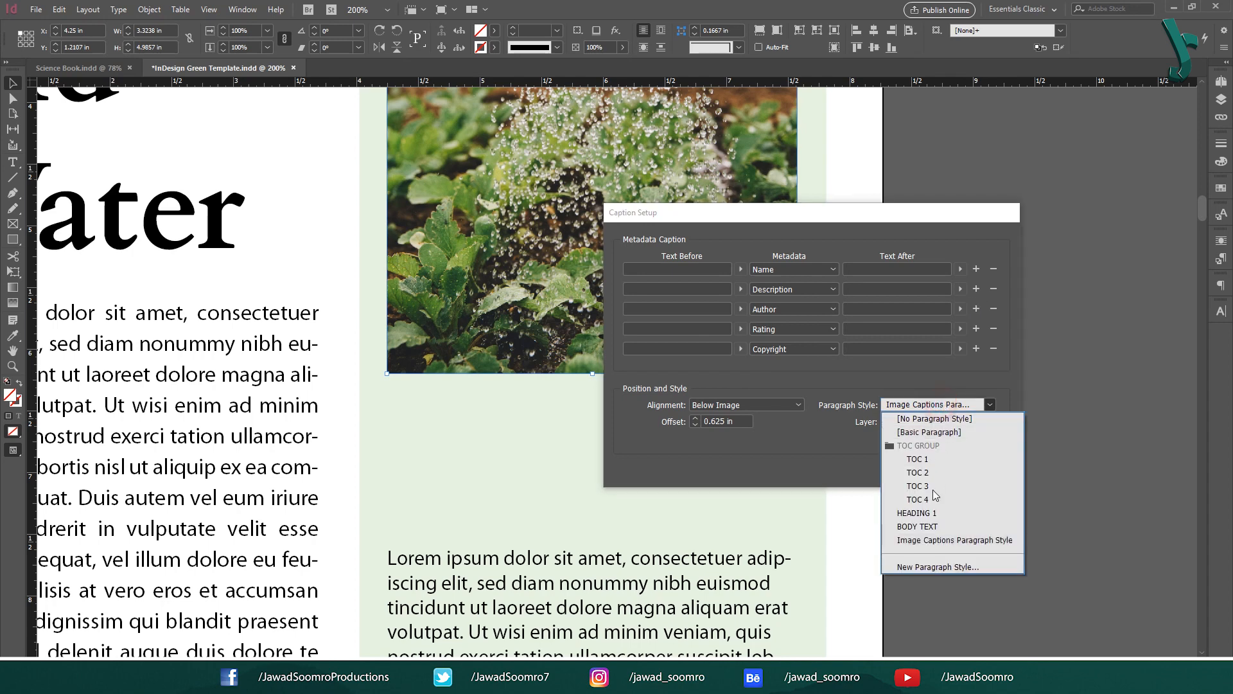
left_click(980, 541)
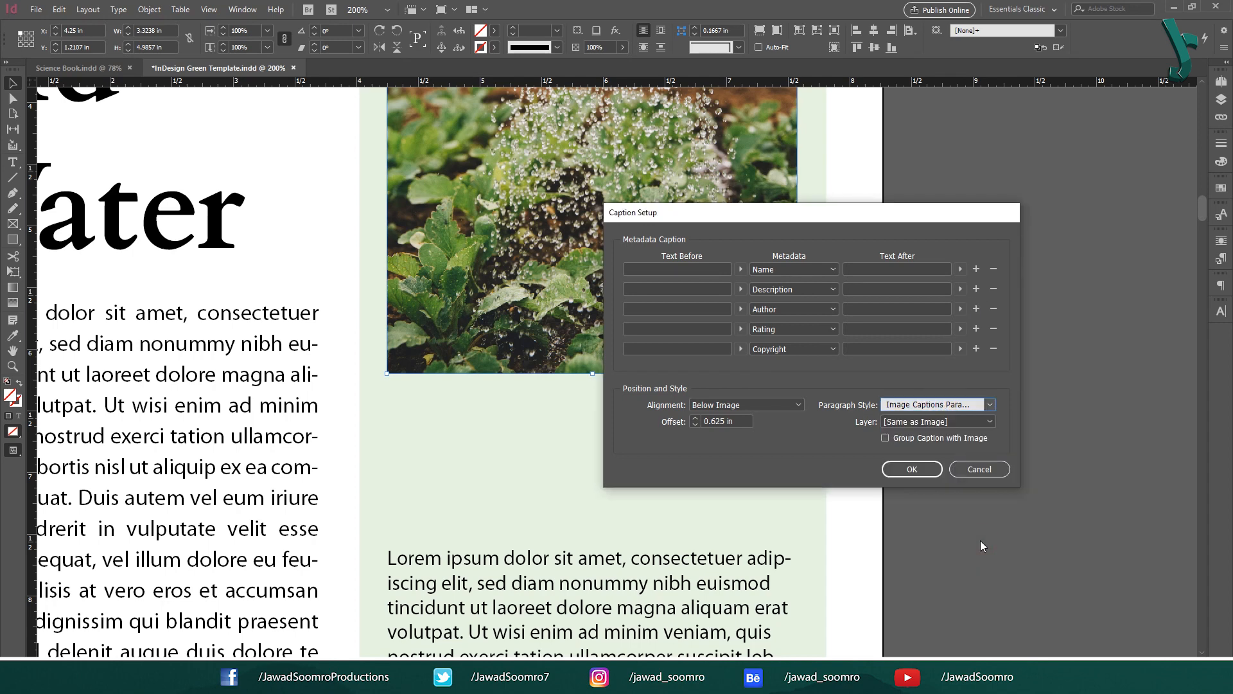
left_click(924, 427)
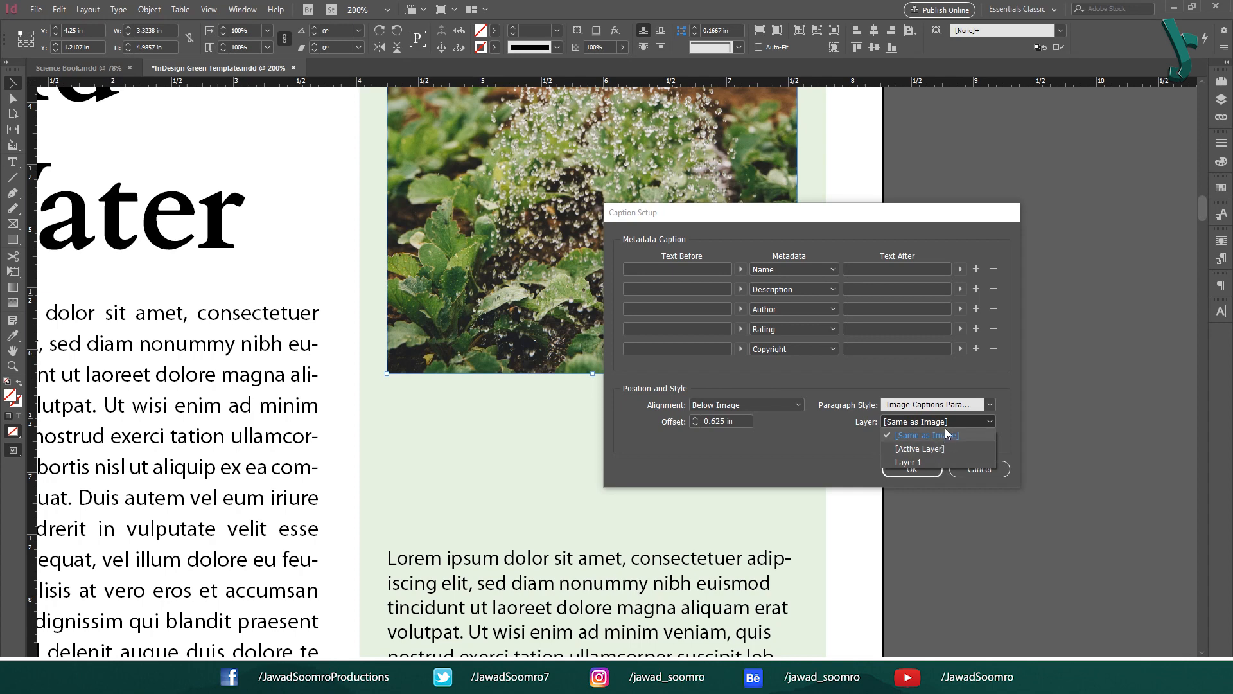
left_click(947, 435)
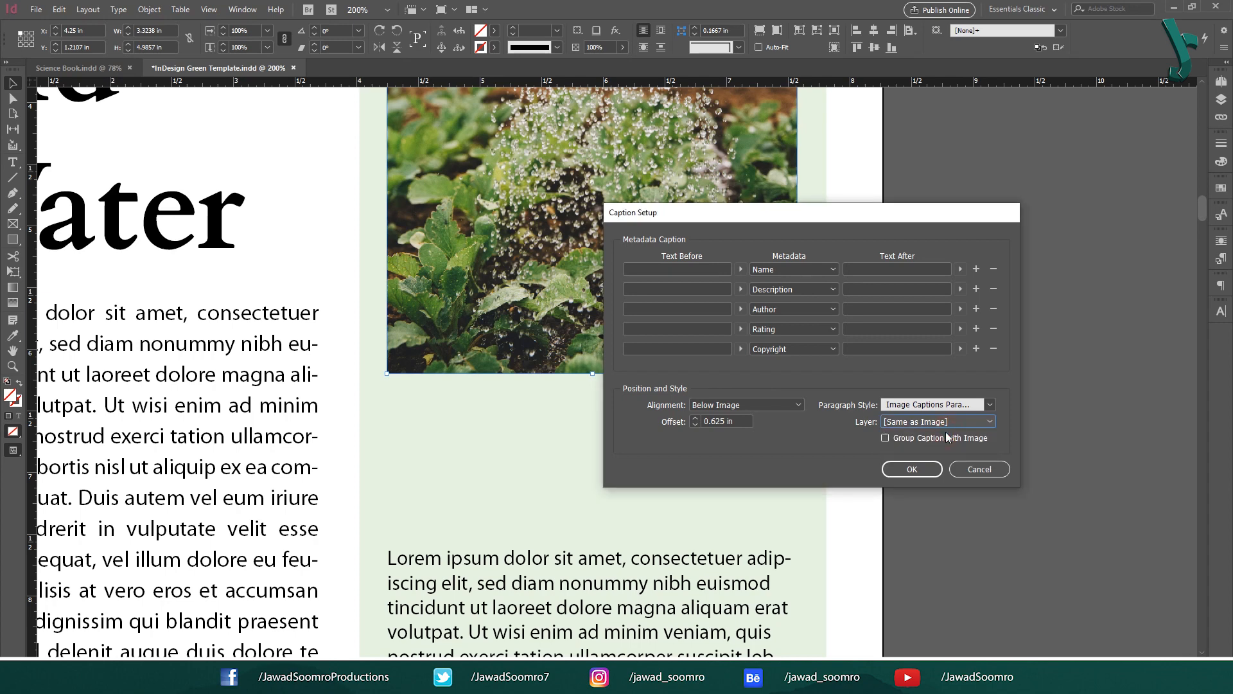
left_click(934, 467)
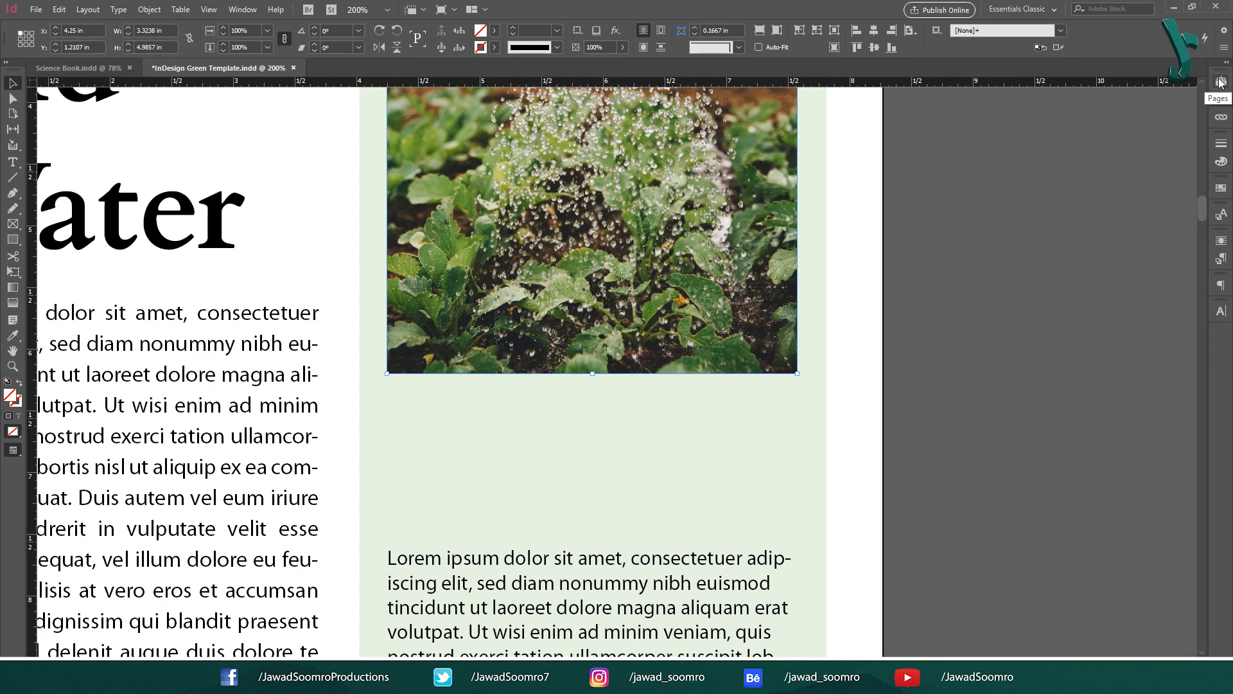
- Show the document's layers and generate a live caption below the photo
left_click(255, 9)
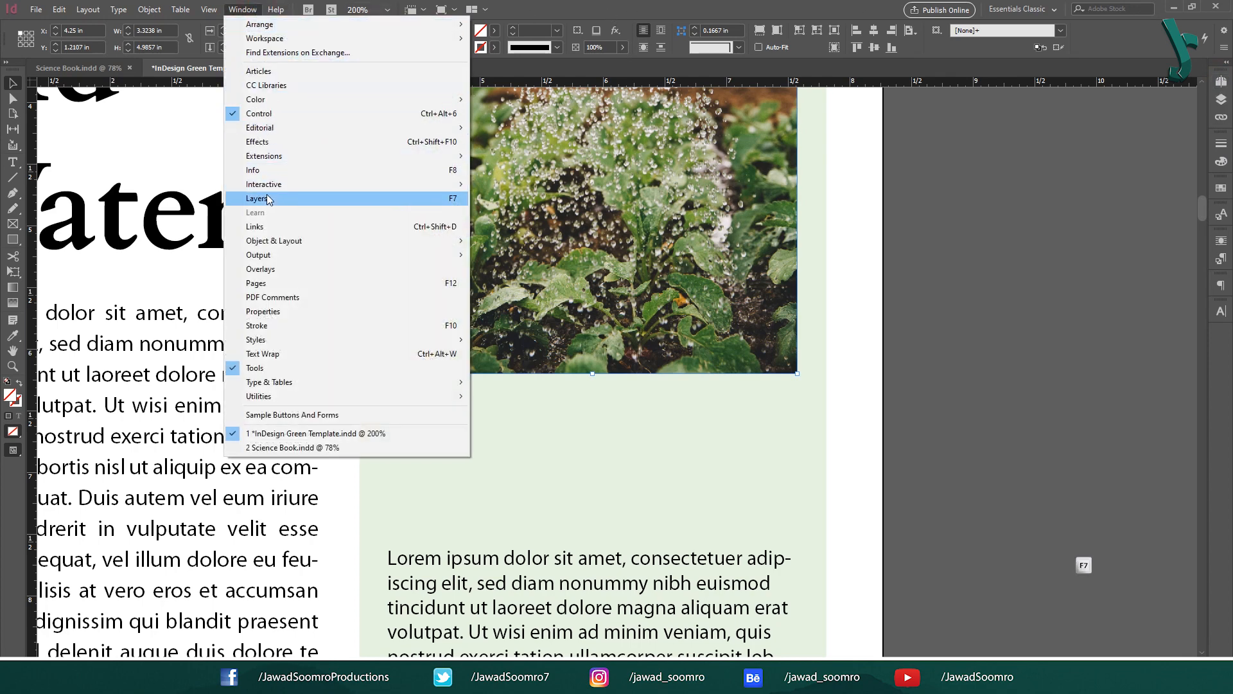
left_click(461, 199)
left_click(149, 10)
mouse_move(244, 338)
left_click(379, 356)
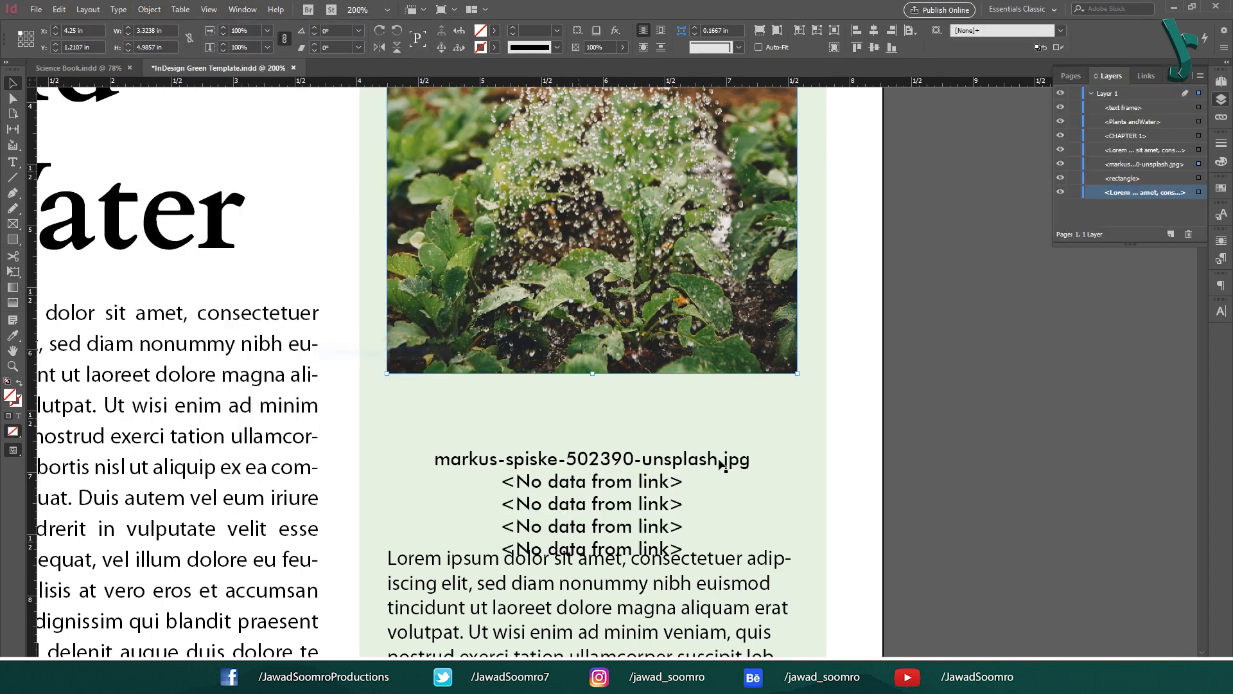
- Compare the live caption's position with the photo's in the layer stack, and delete the caption
left_click(601, 472)
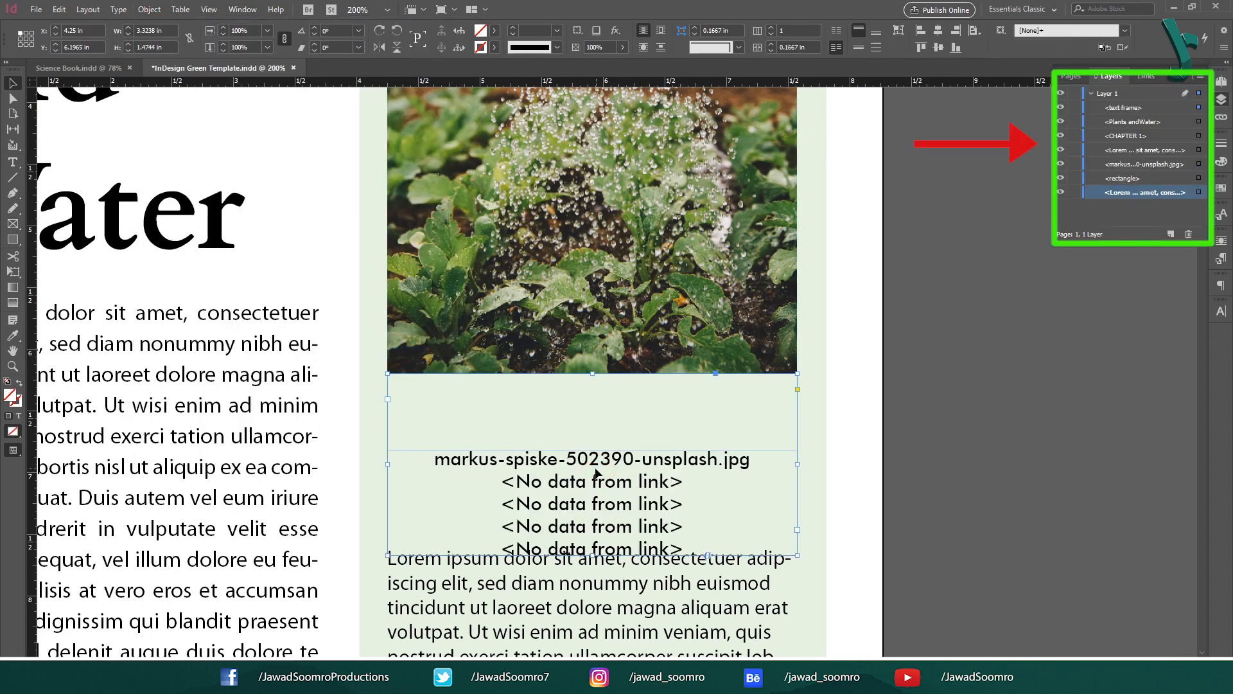
left_click(1137, 165)
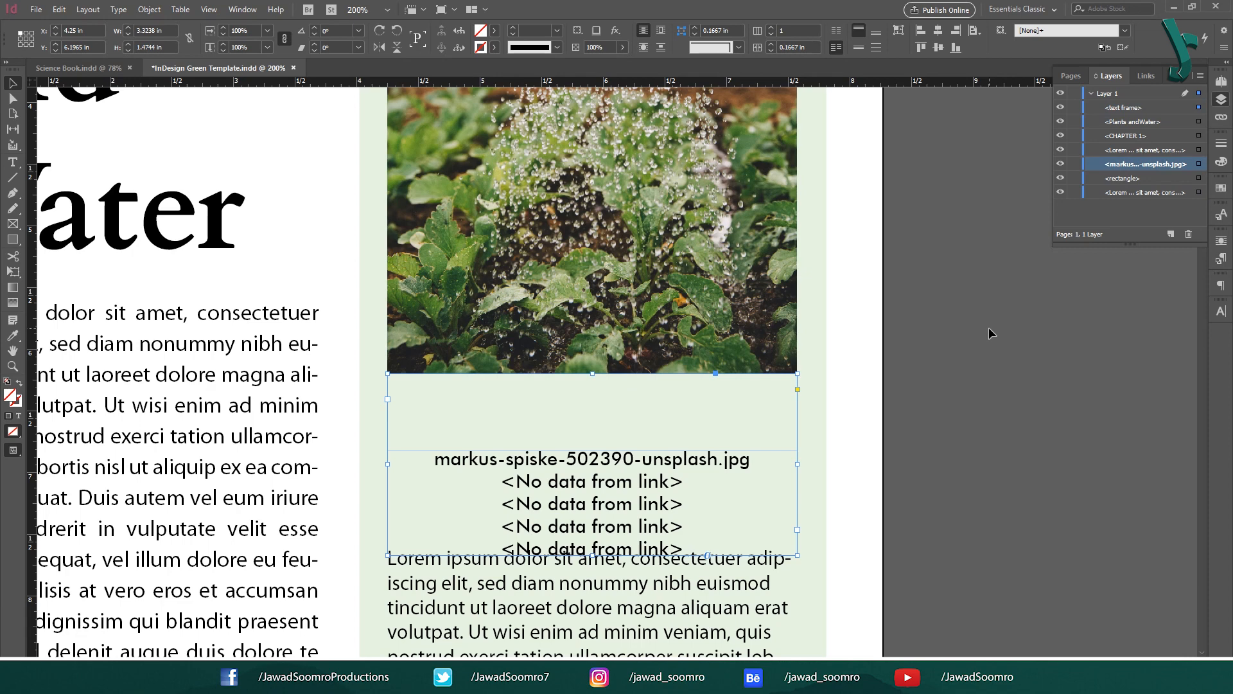
key("Delete")
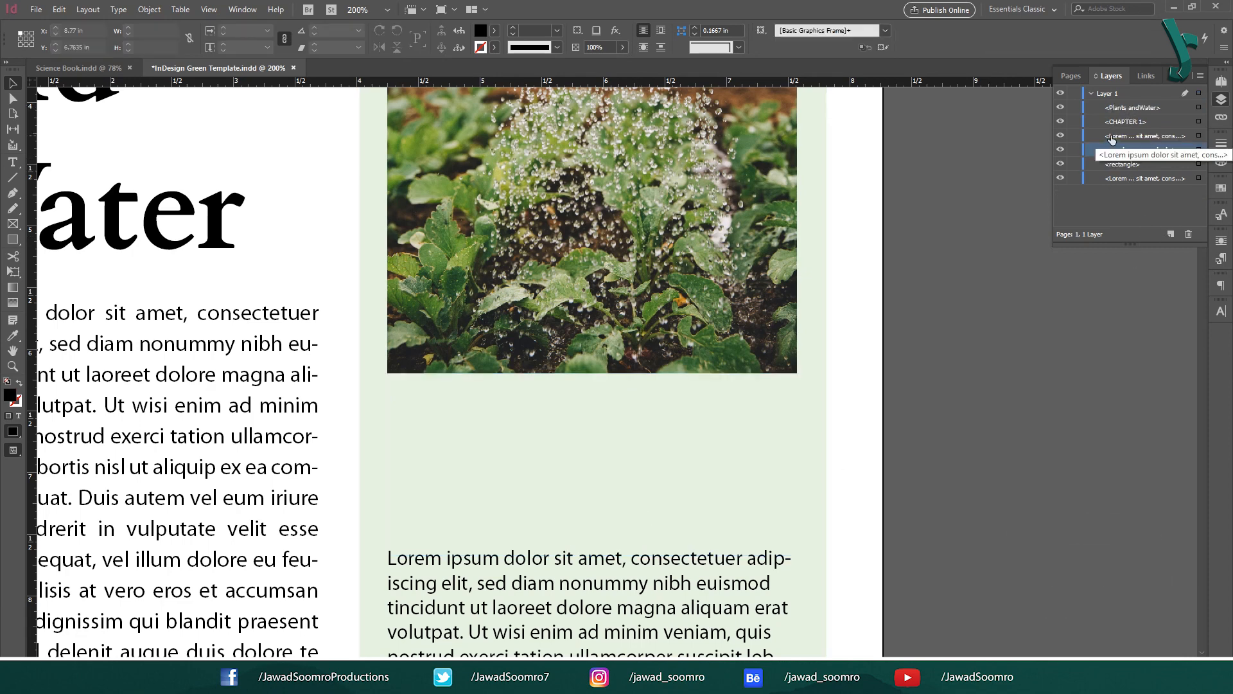
- Select the photo through its layer entry and set its caption layer to Active Layer
left_click(1199, 149)
left_click(149, 9)
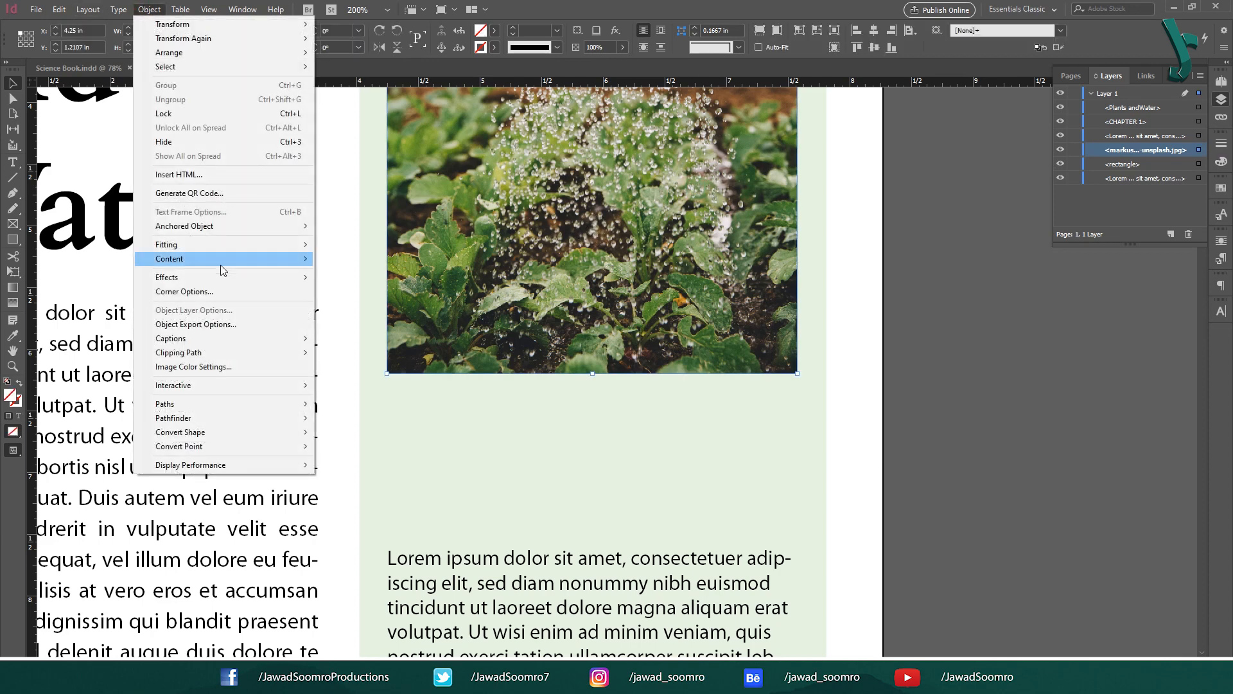
mouse_move(276, 338)
left_click(346, 339)
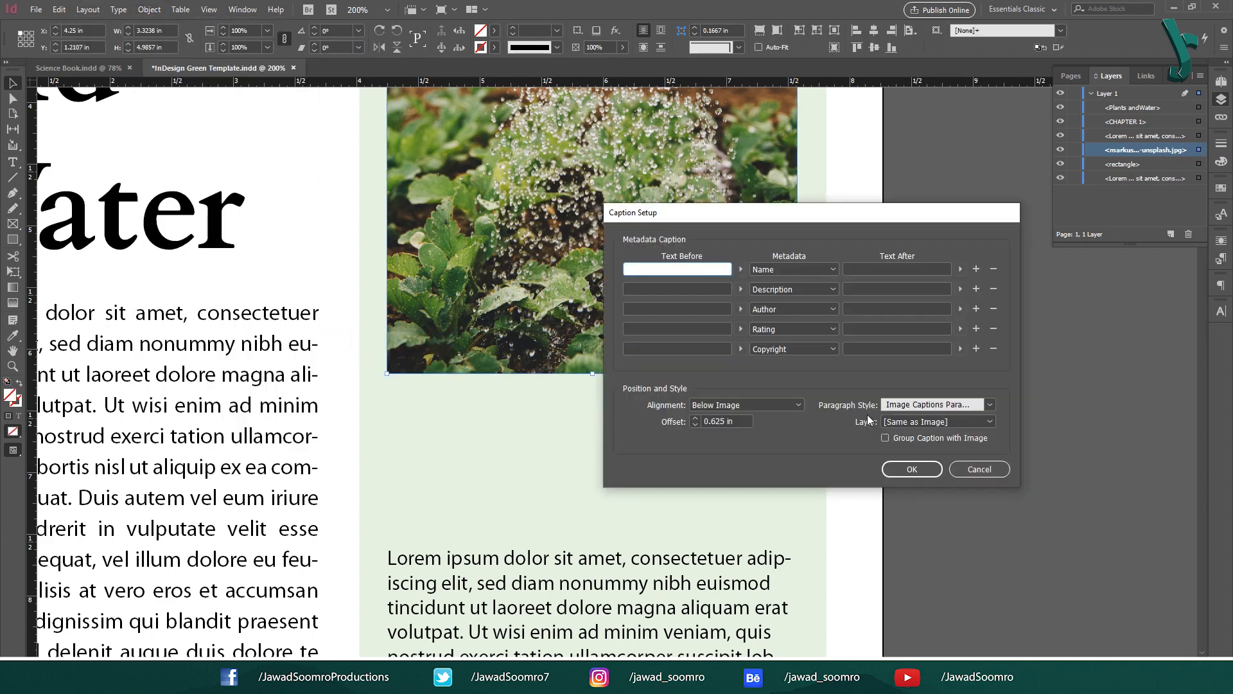
left_click(943, 422)
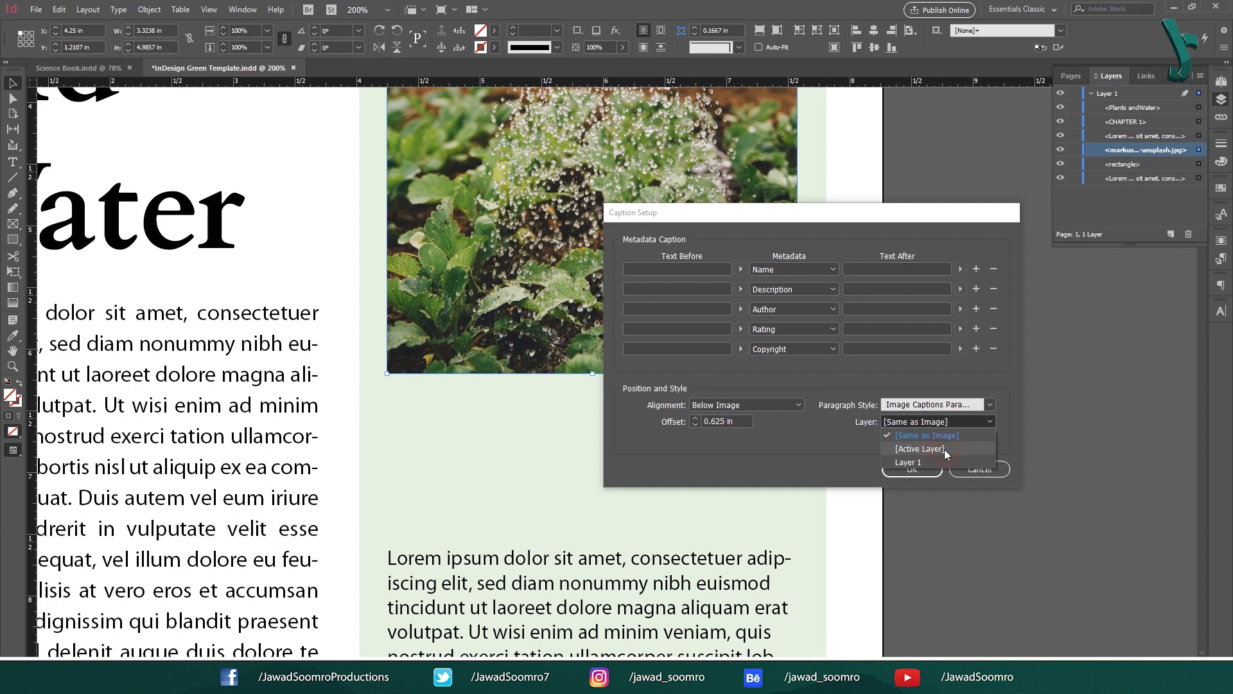
left_click(944, 449)
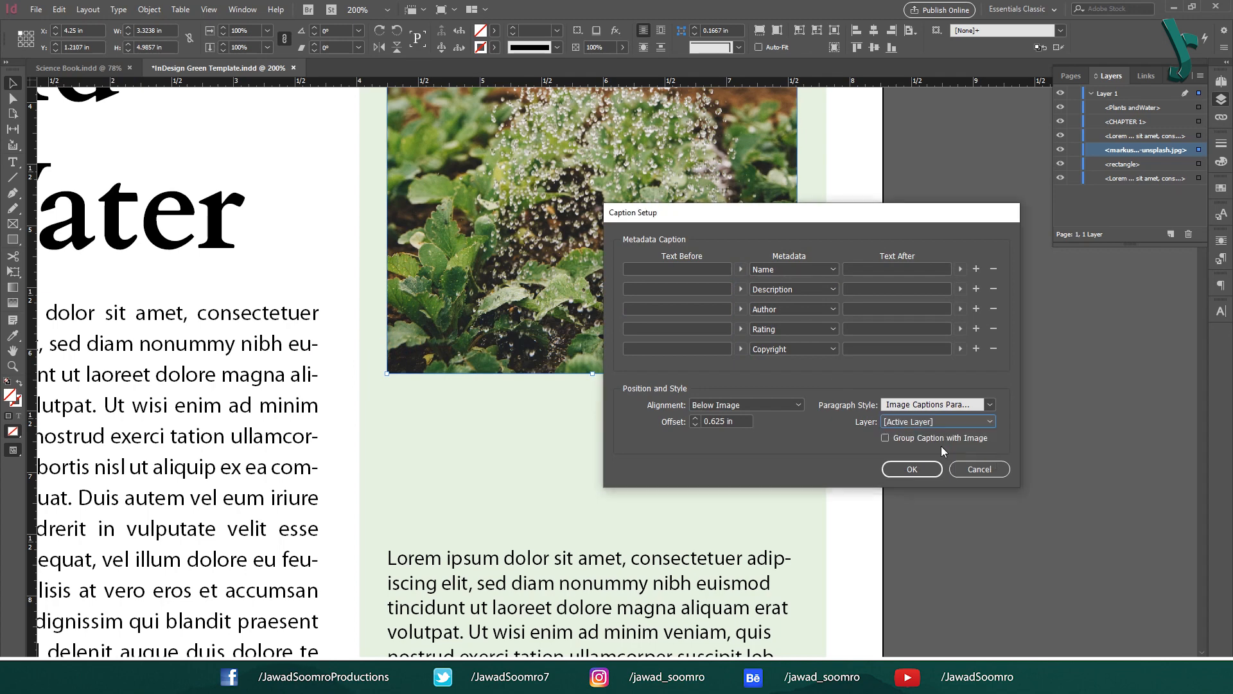
left_click(912, 469)
- Generate a static caption for the photo and check the photo and caption layer entries by switching their visibility off and on
left_click(149, 9)
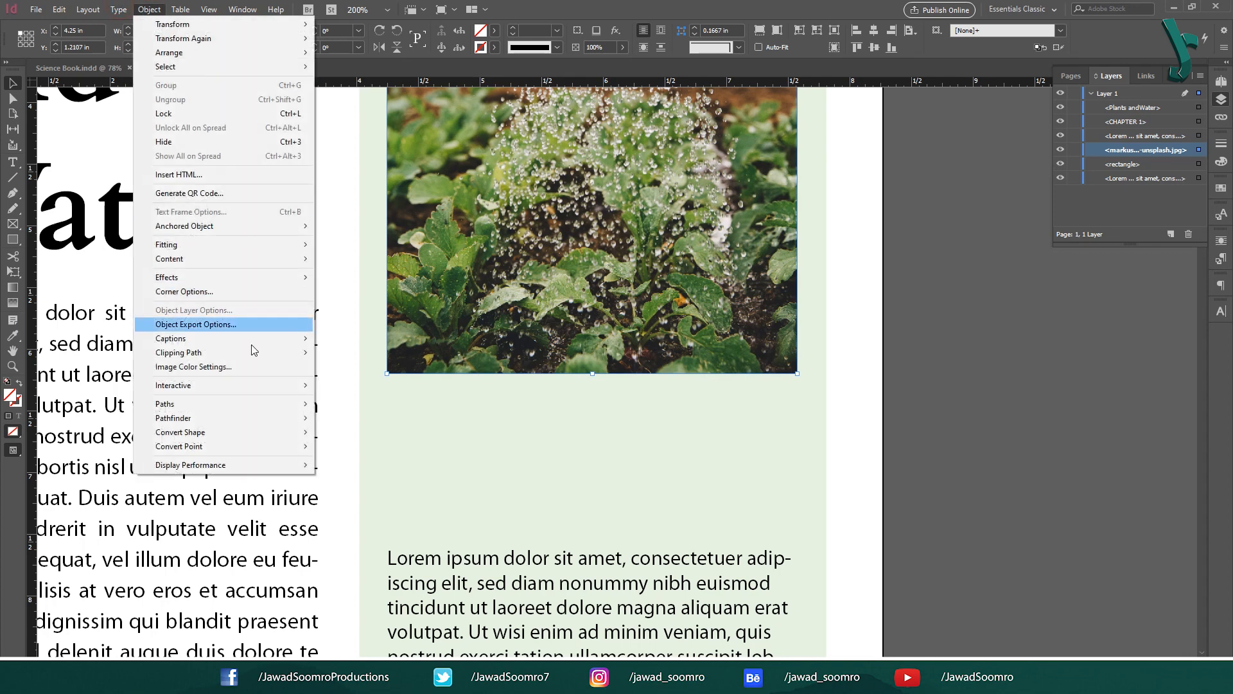
mouse_move(269, 339)
left_click(360, 367)
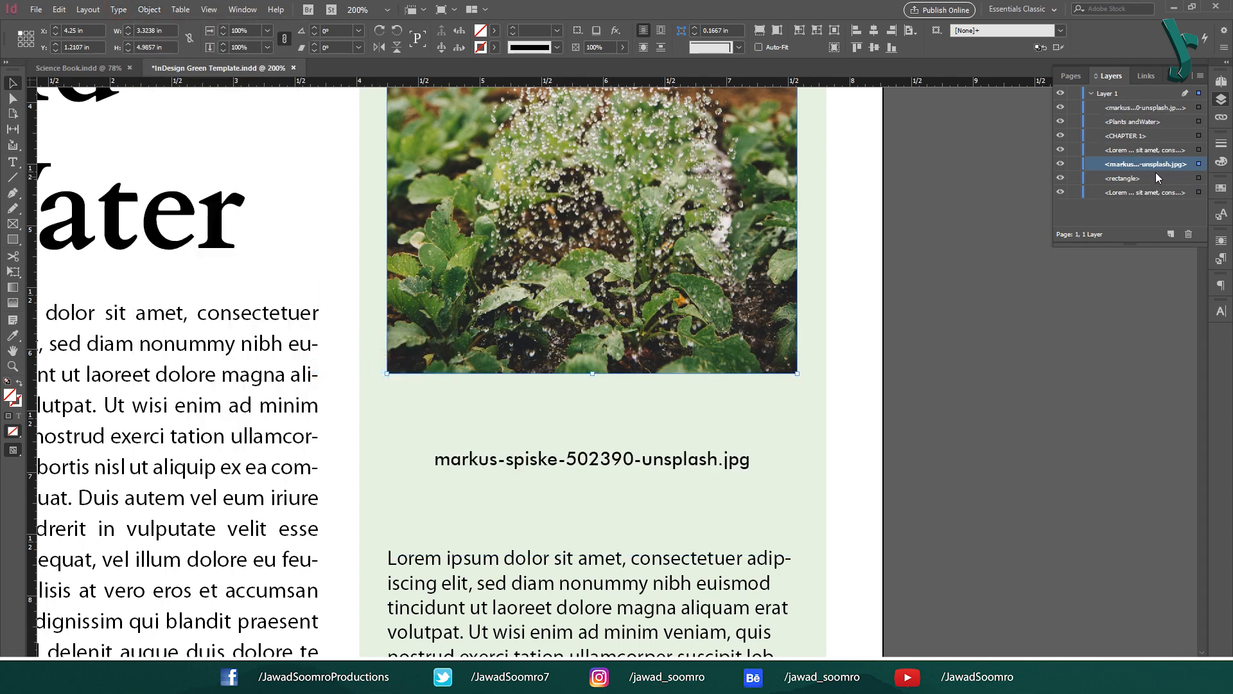
left_click(1154, 111)
left_click(1156, 163)
left_click(1061, 163)
left_click(1061, 163)
left_click(1061, 108)
left_click(1061, 108)
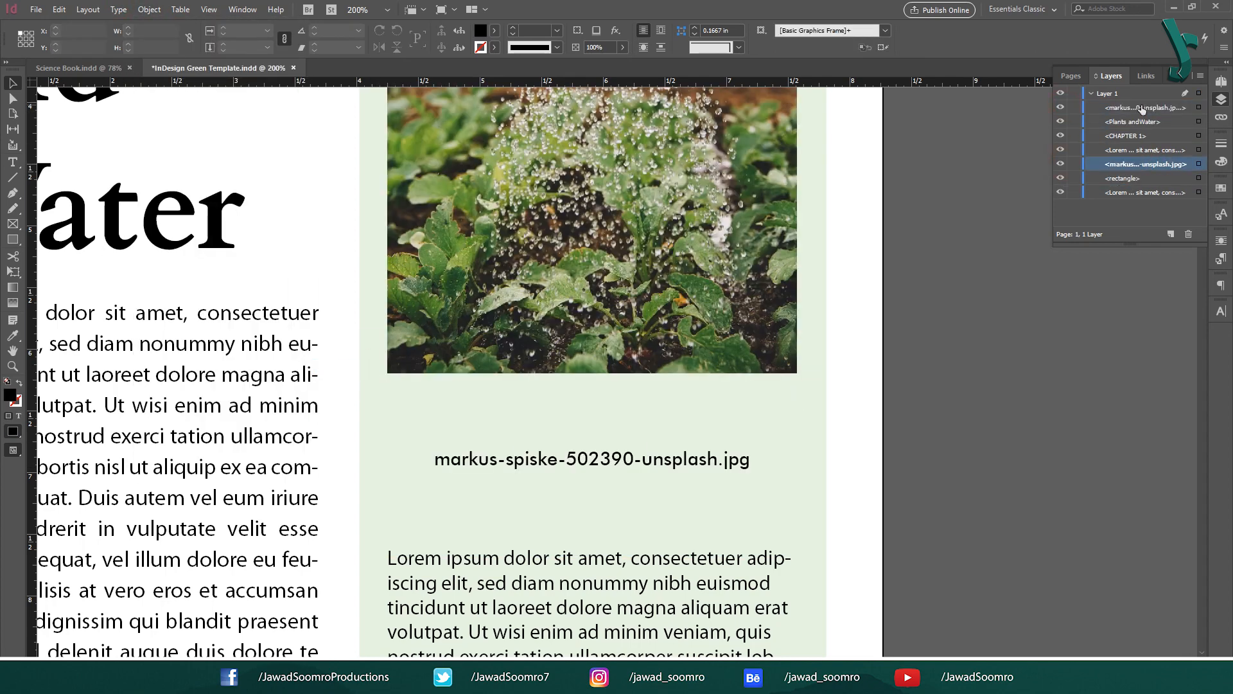
- Delete the static caption below the photo
left_click(706, 462)
left_click(918, 436)
left_click(651, 467)
key("Delete")
- Set the photo's caption layer to Layer 1
left_click(668, 158)
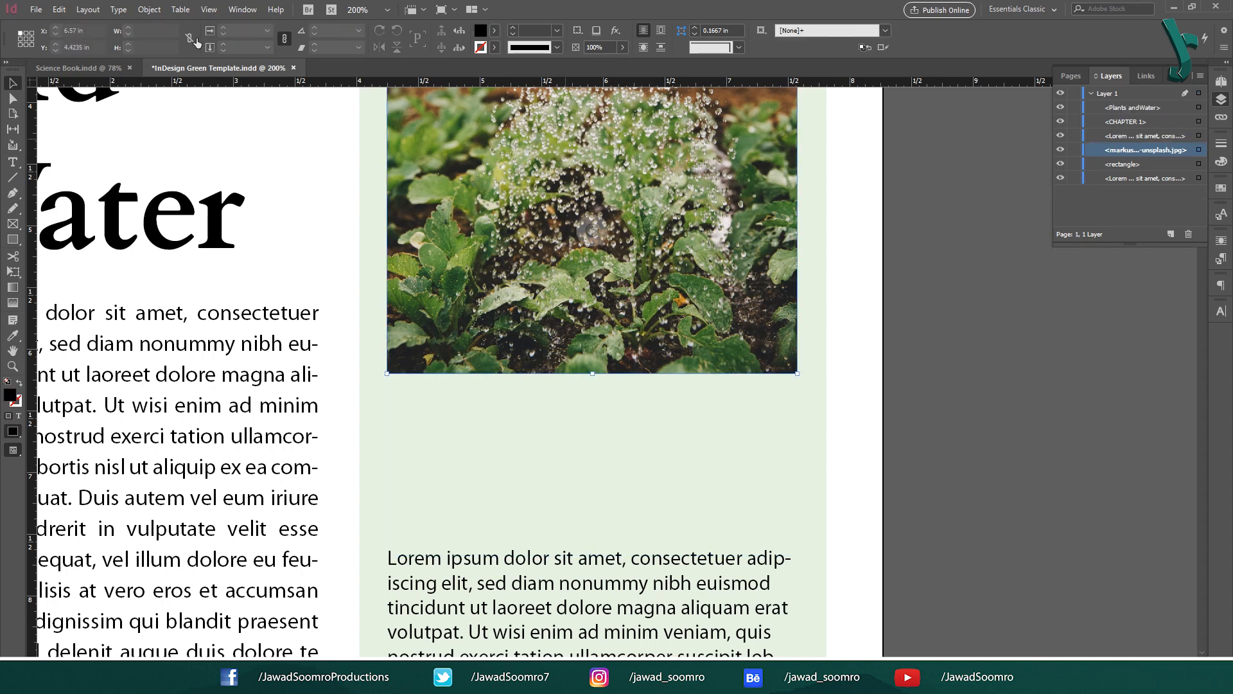
left_click(149, 9)
mouse_move(243, 335)
left_click(359, 337)
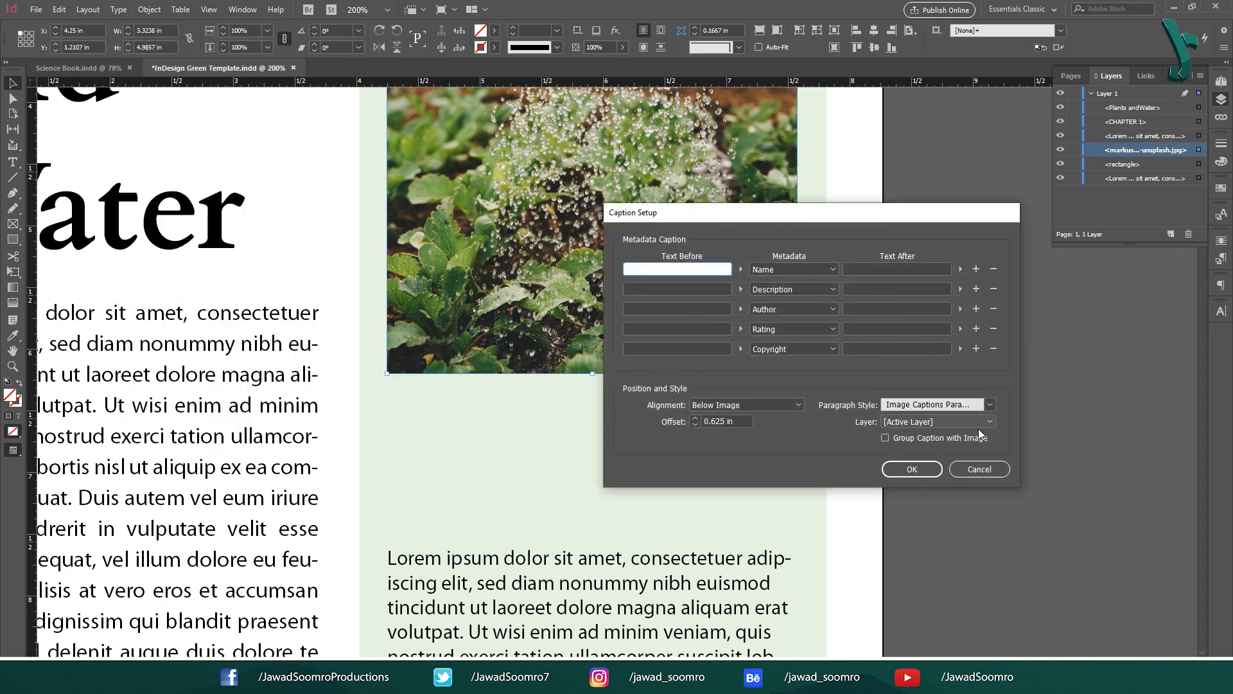
left_click(981, 422)
left_click(953, 464)
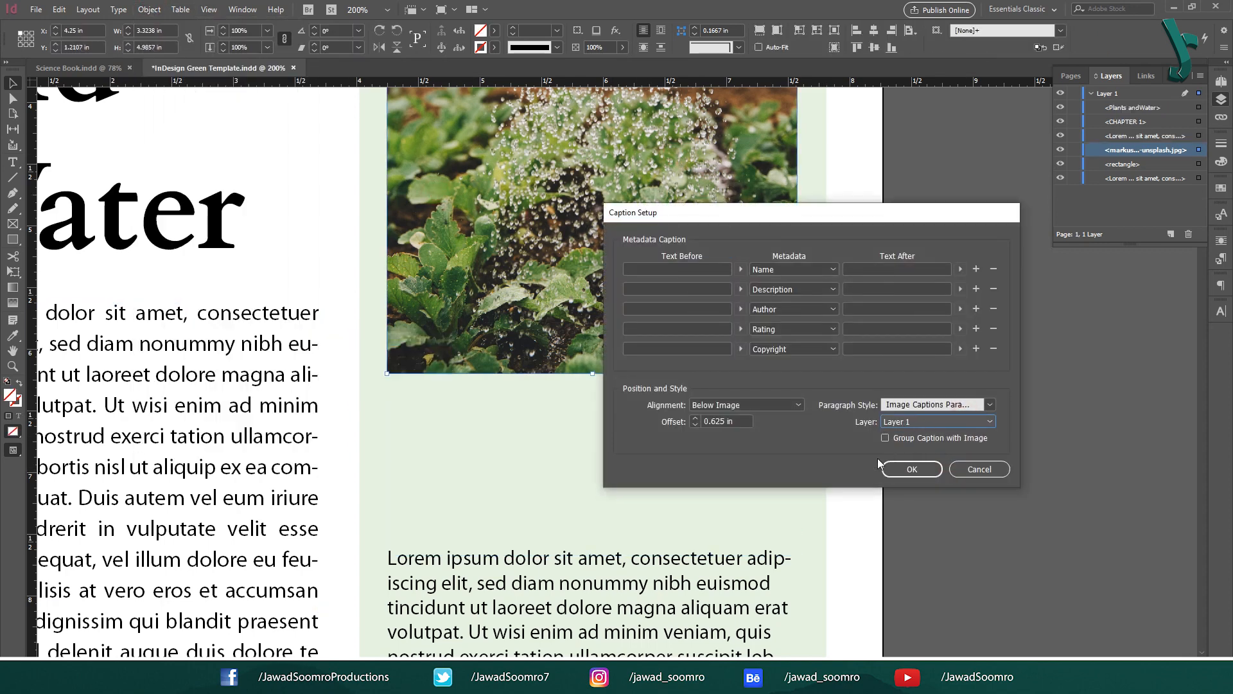
left_click(912, 469)
- Try a static caption for the photo on Layer 1, and undo its generation
left_click(148, 9)
mouse_move(243, 335)
left_click(359, 364)
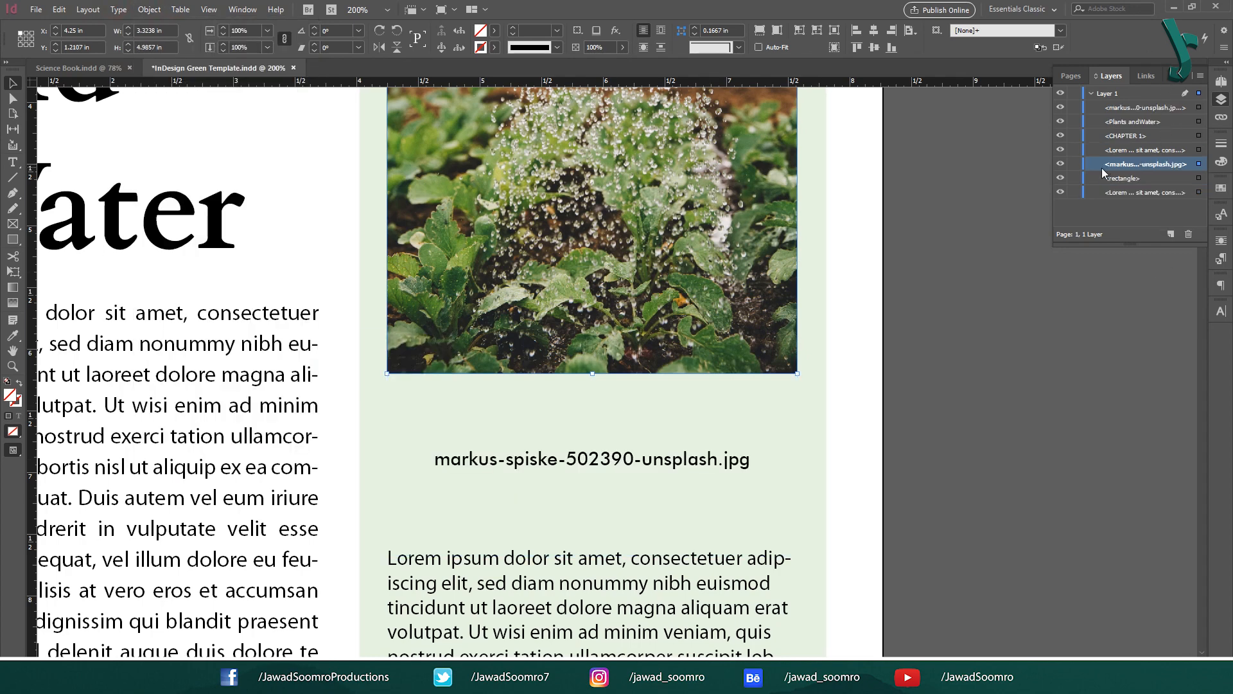
key("ctrl+z")
- Turn on Group Caption with Image in the photo's caption setup
left_click(149, 9)
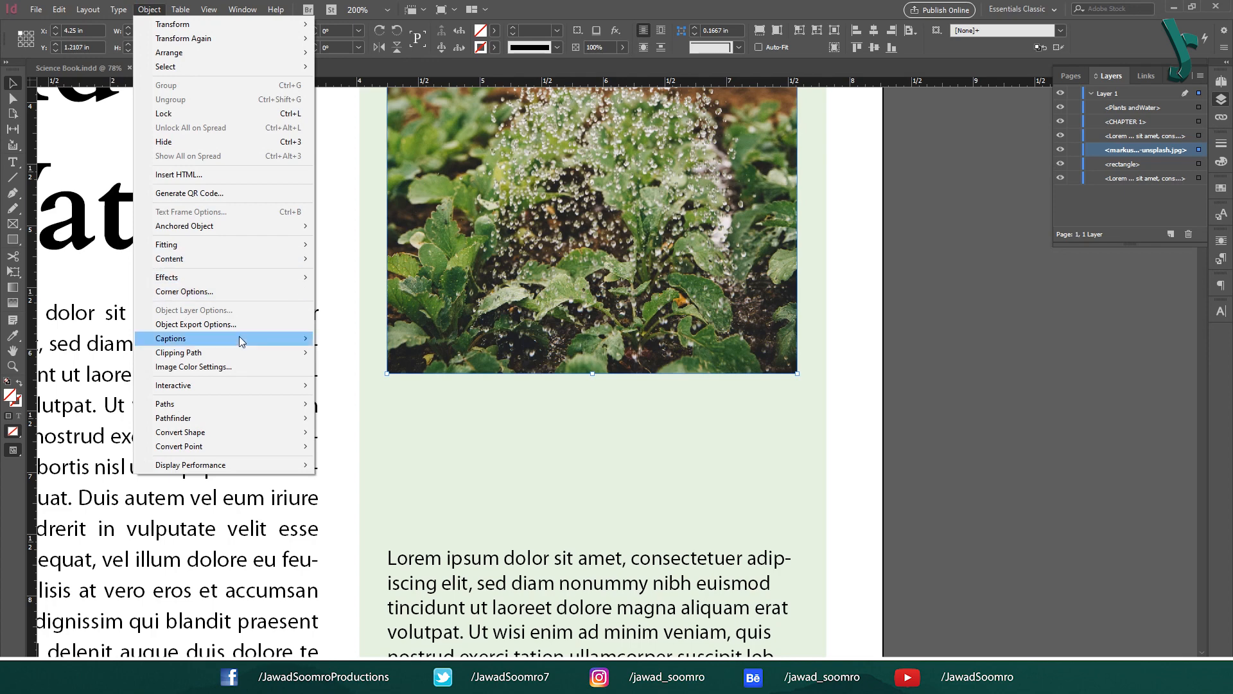
mouse_move(242, 338)
left_click(356, 344)
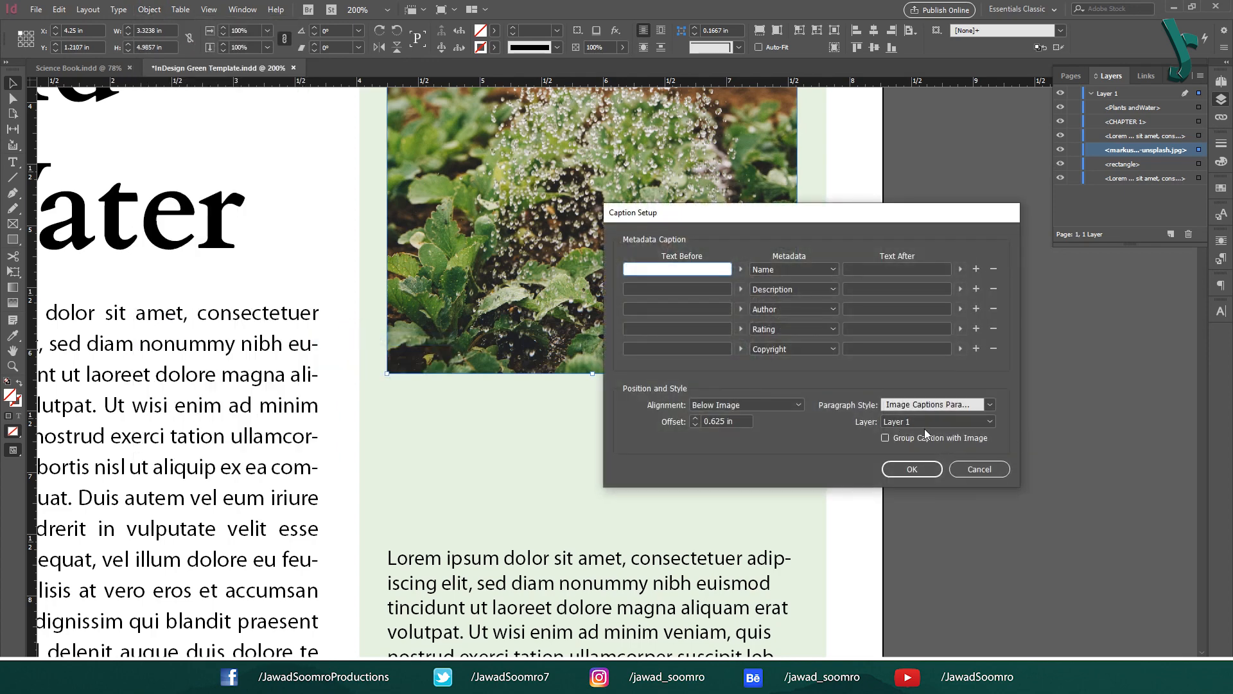
left_click(935, 438)
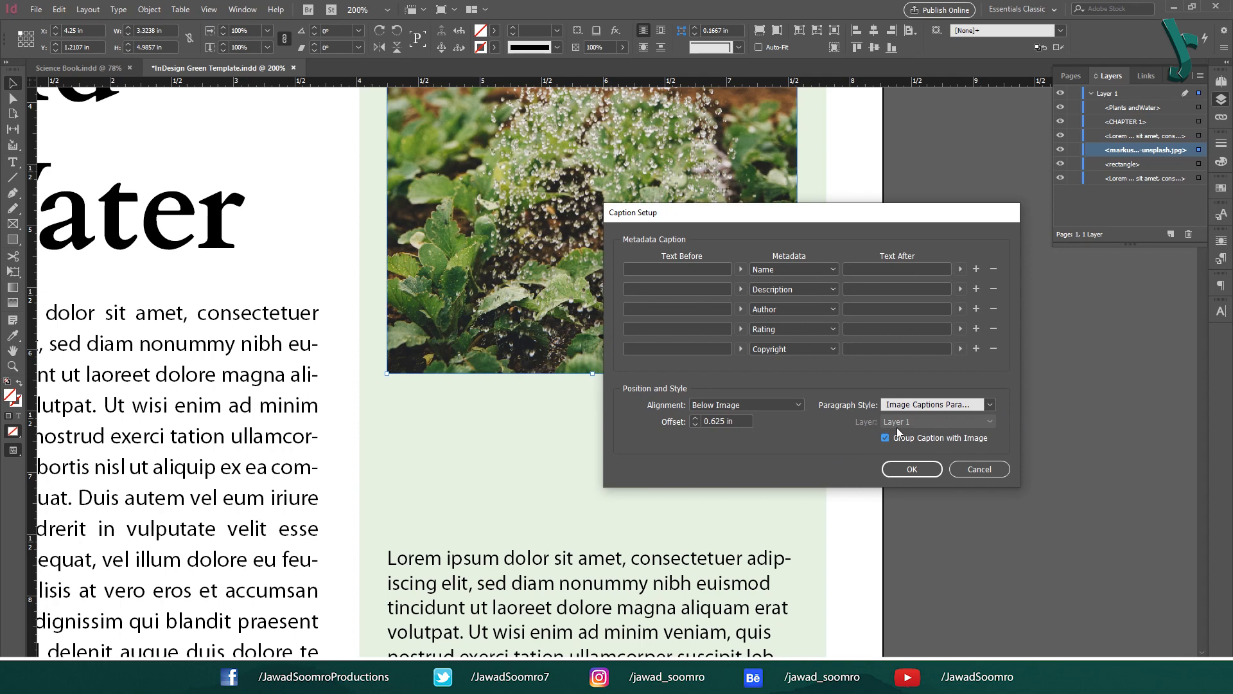
left_click(925, 469)
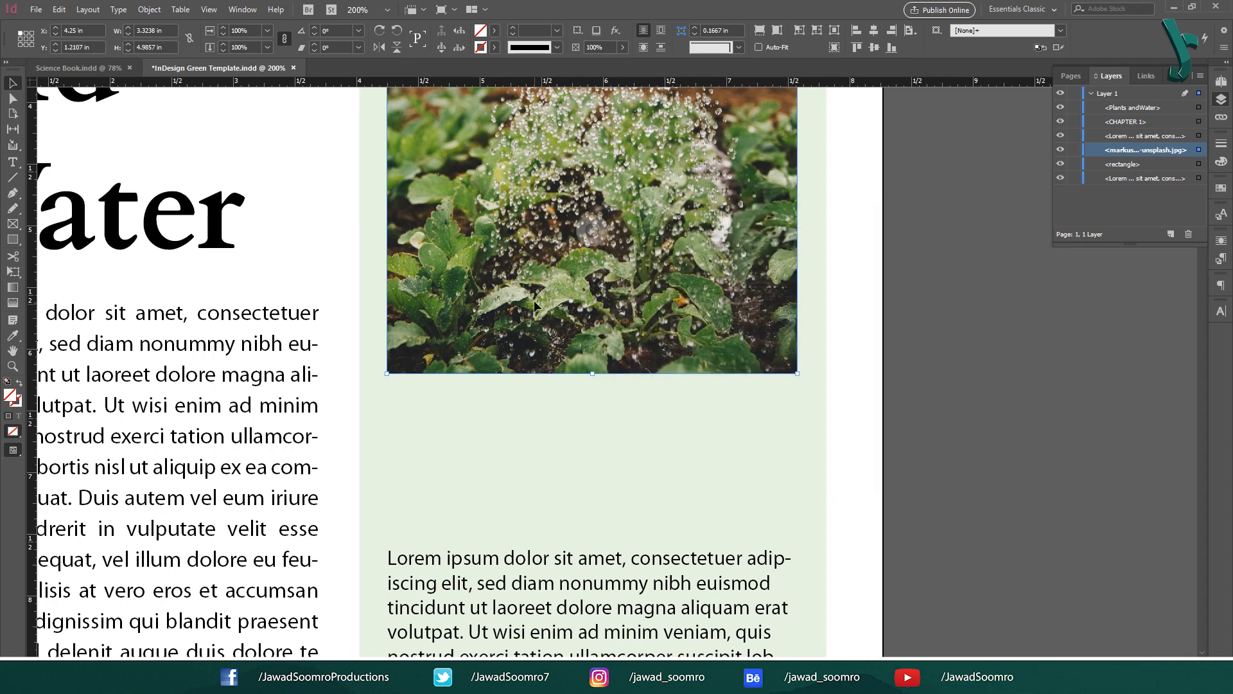
- Generate a live caption grouped with the photo and select the caption frame inside the group
left_click(141, 9)
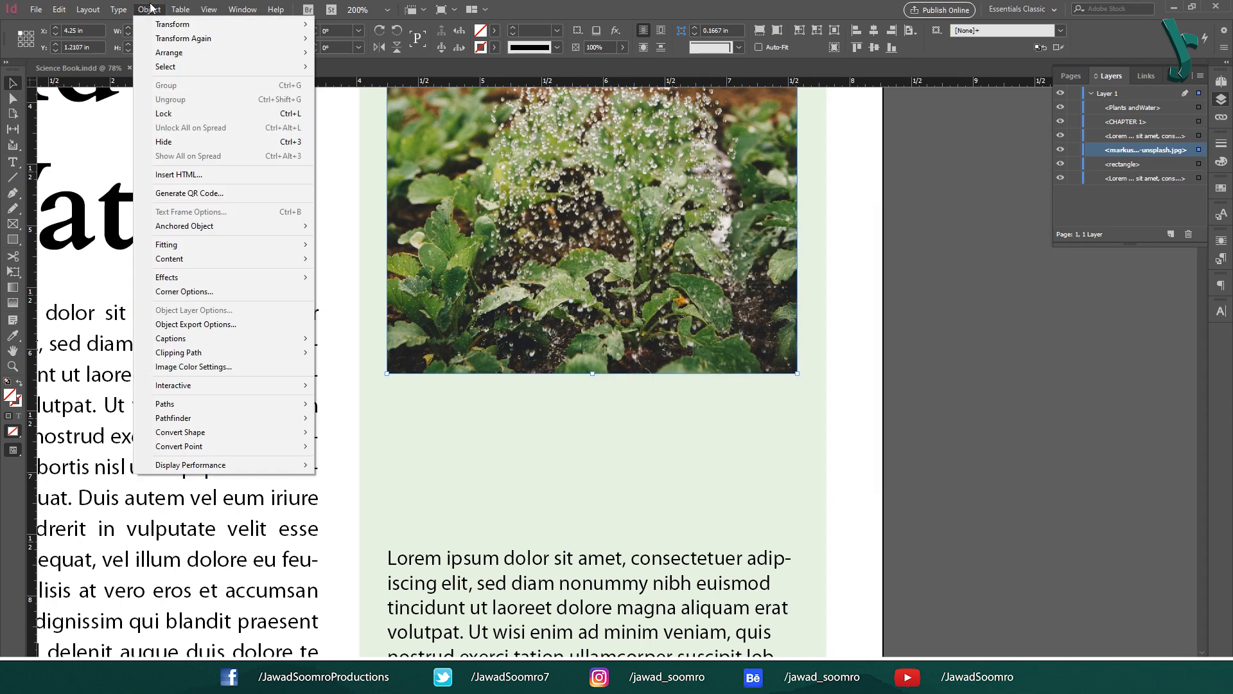
mouse_move(303, 336)
left_click(392, 353)
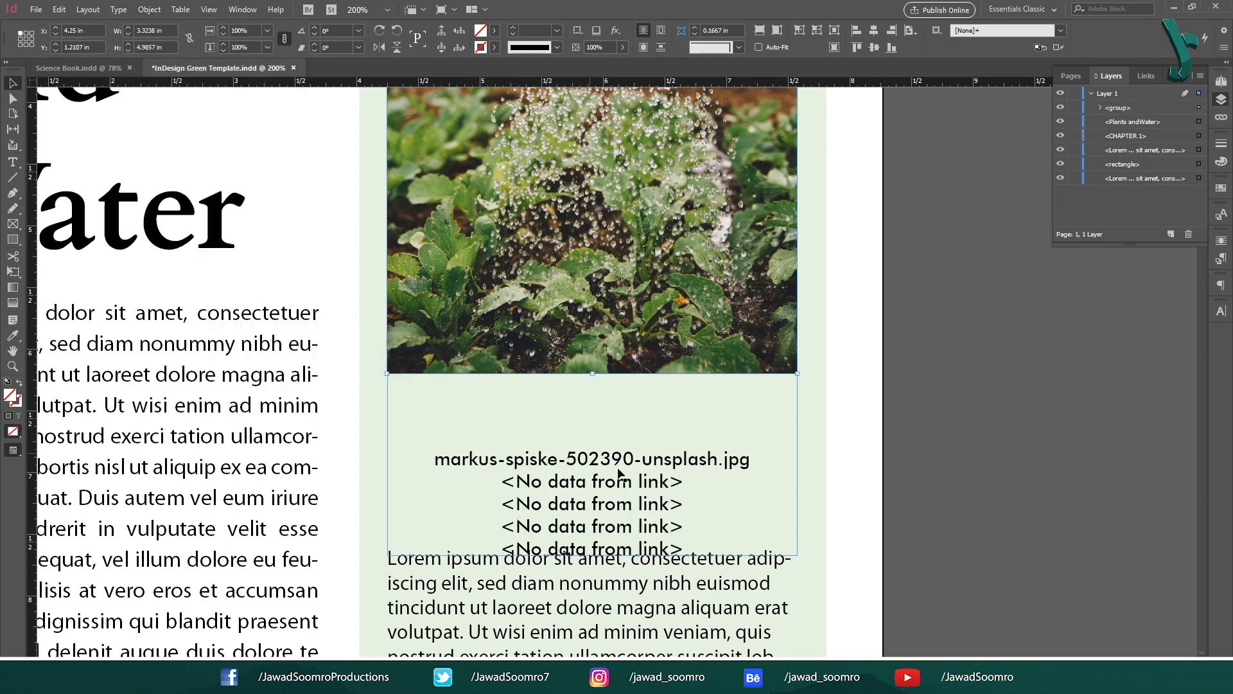
double_click(613, 490)
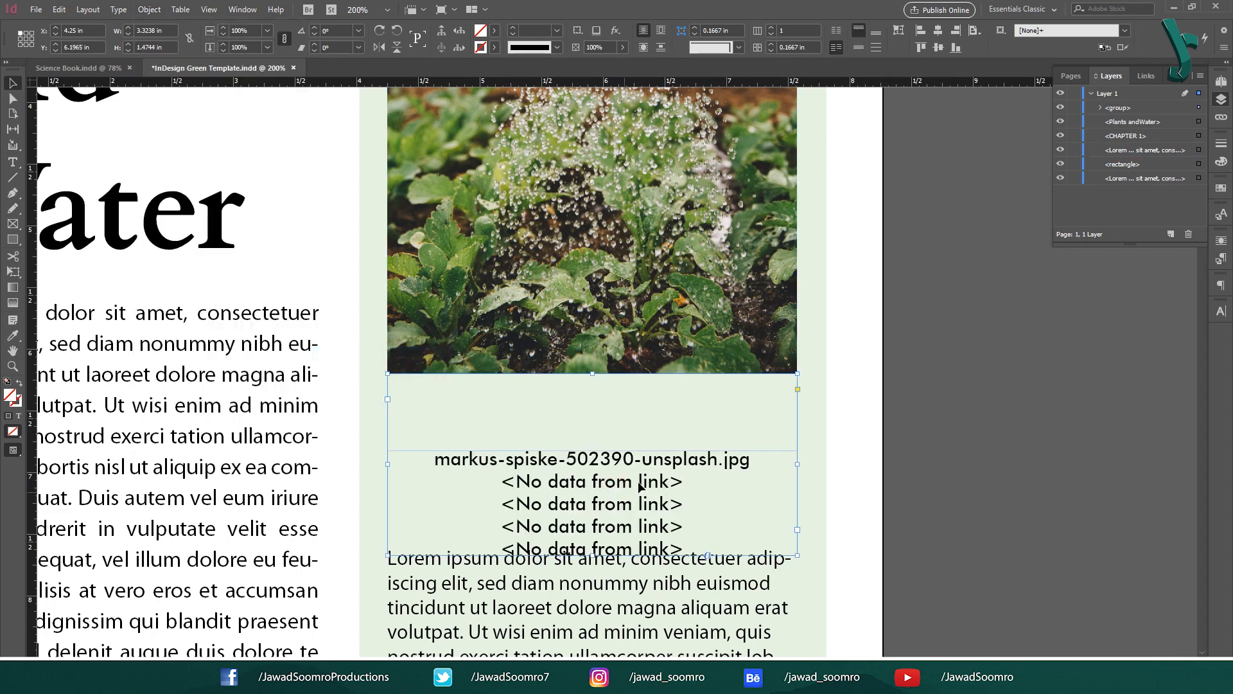
- Examine the photo-and-caption group in the layers, and try moving the grouped photo together with its caption
left_click(1122, 108)
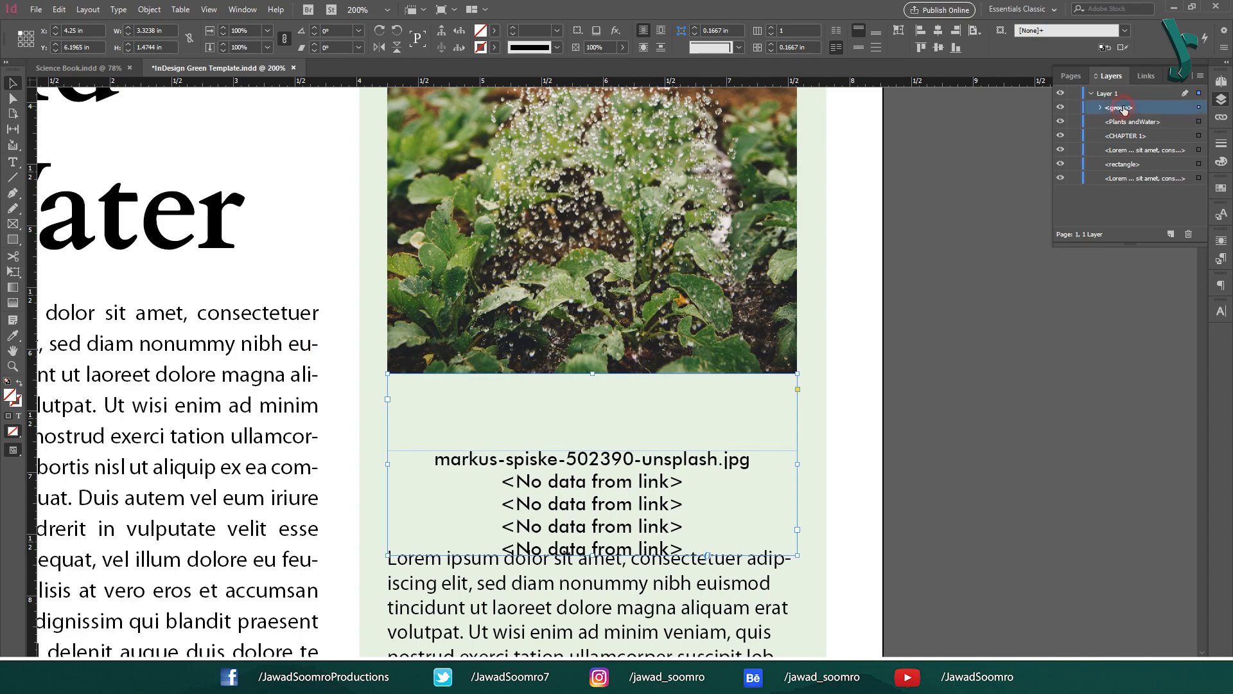
left_click(1101, 108)
left_click(1100, 108)
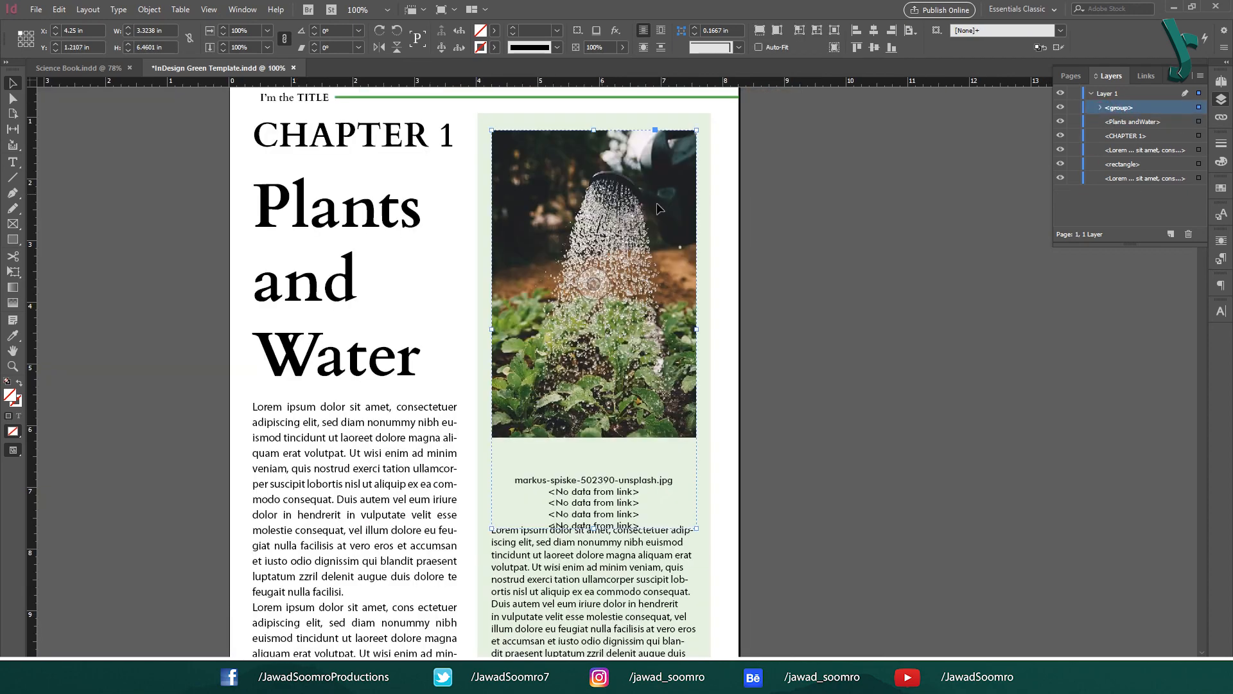
left_click_drag(665, 207, 382, 190)
left_click_drag(174, 238, 472, 237)
left_click_drag(542, 272, 488, 273)
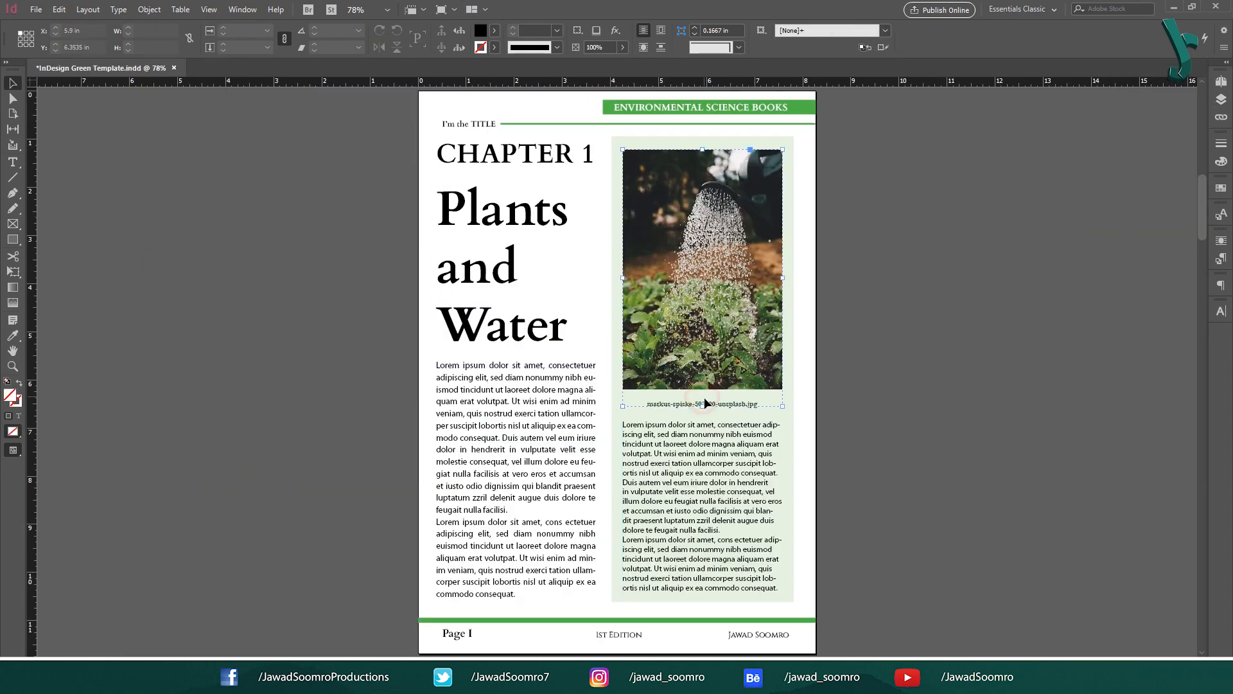
- Delete the Chapter 1 photo's caption and turn off Group Caption with Image in the caption setup
left_click(706, 401)
key("Delete")
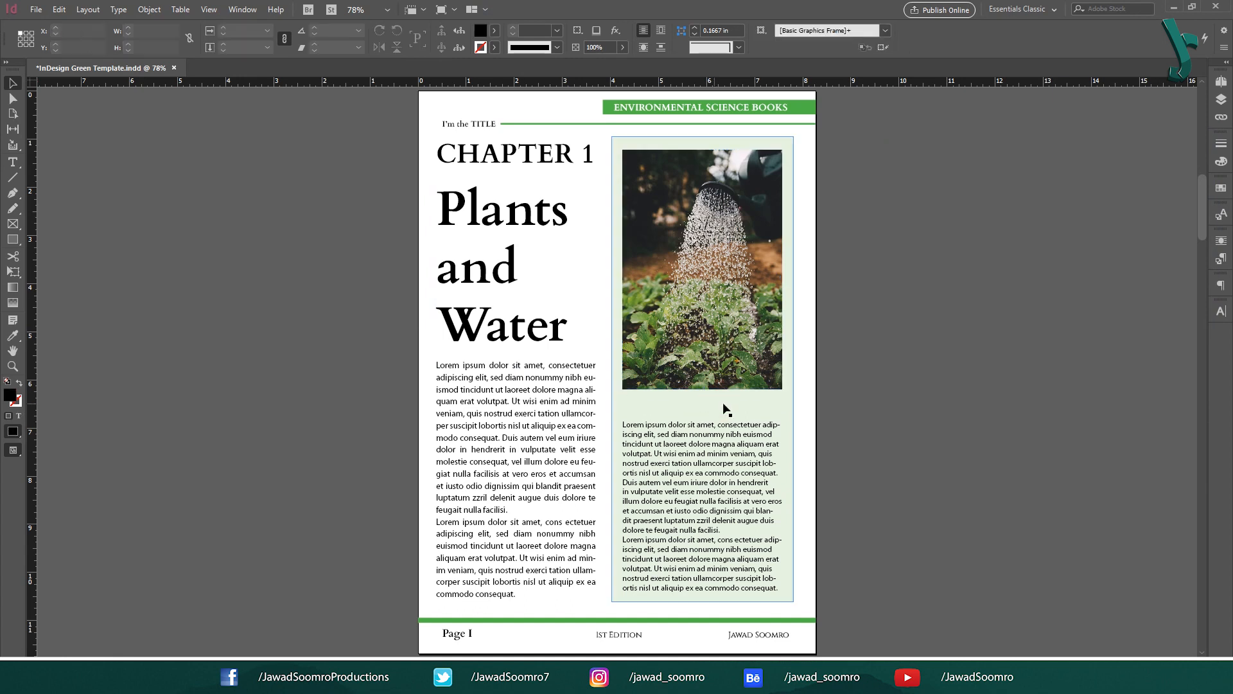
left_click(149, 9)
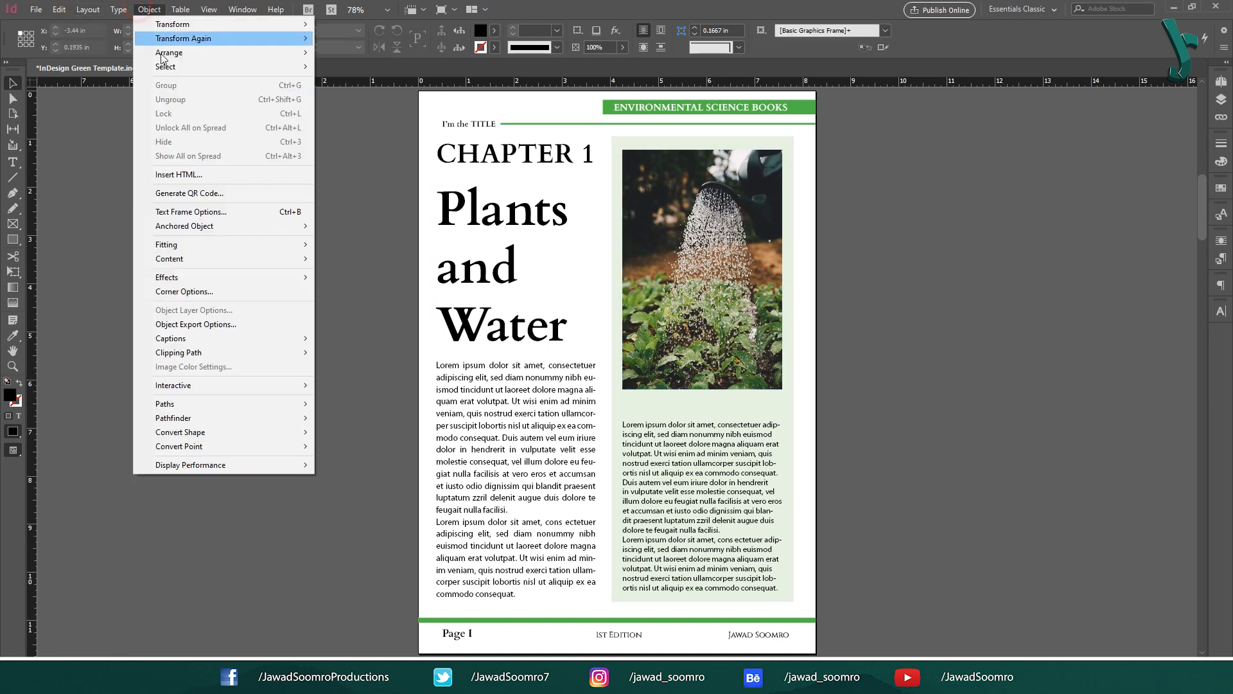
mouse_move(237, 338)
left_click(348, 341)
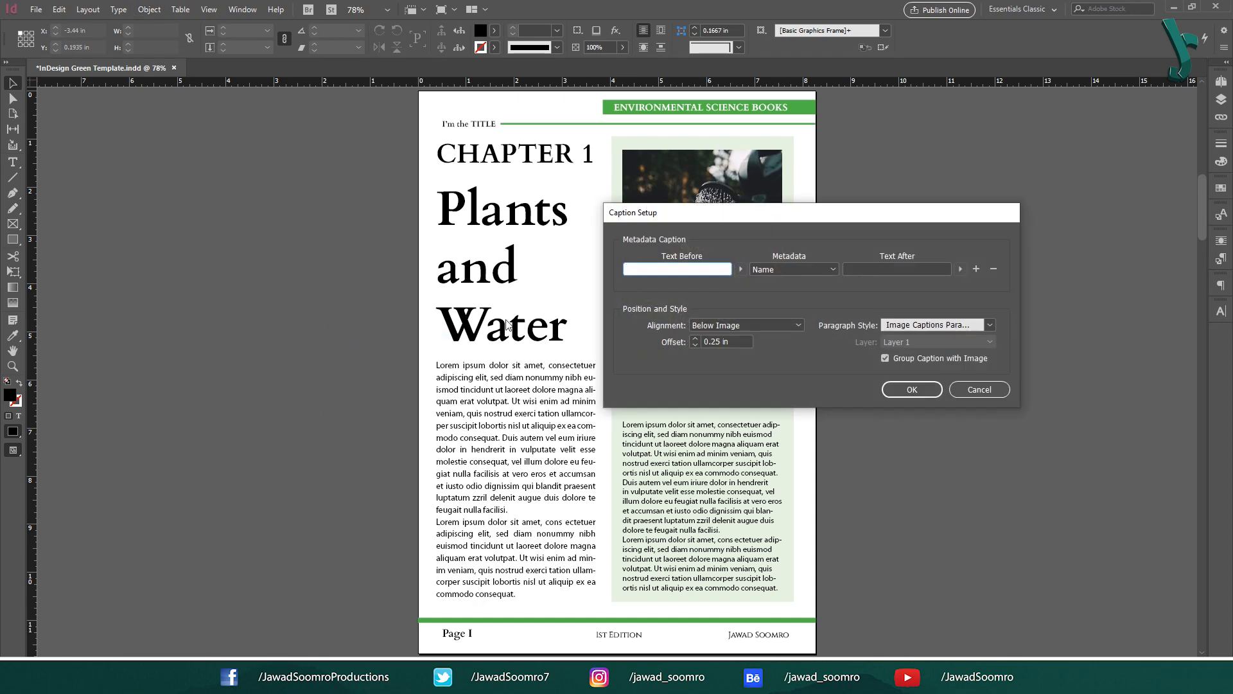
left_click(886, 357)
left_click(914, 388)
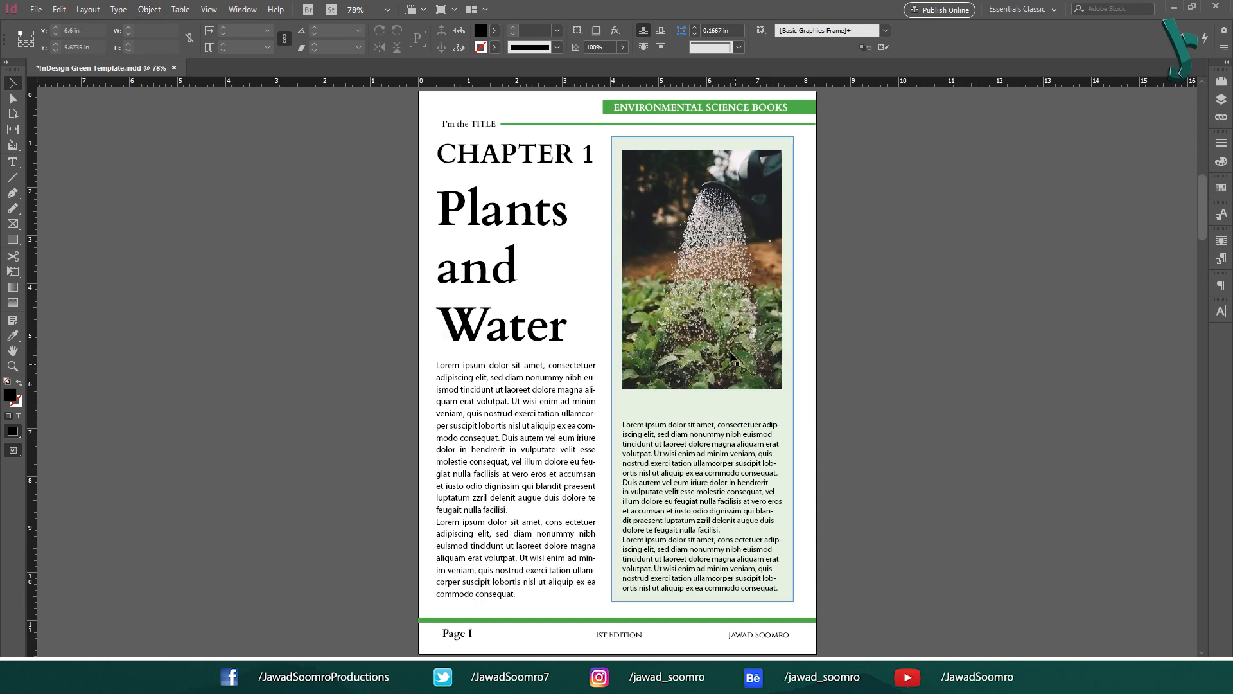
- Generate an ungrouped live caption for the Chapter 1 photo
left_click(702, 277)
left_click(149, 9)
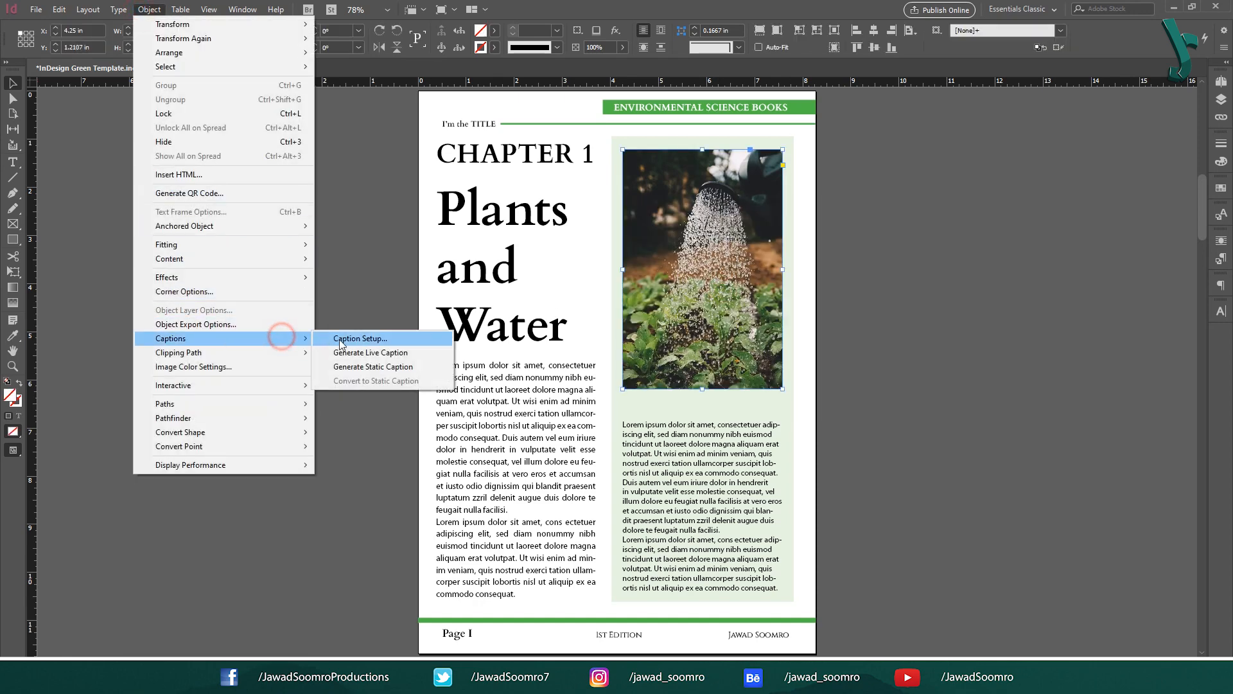
left_click(360, 352)
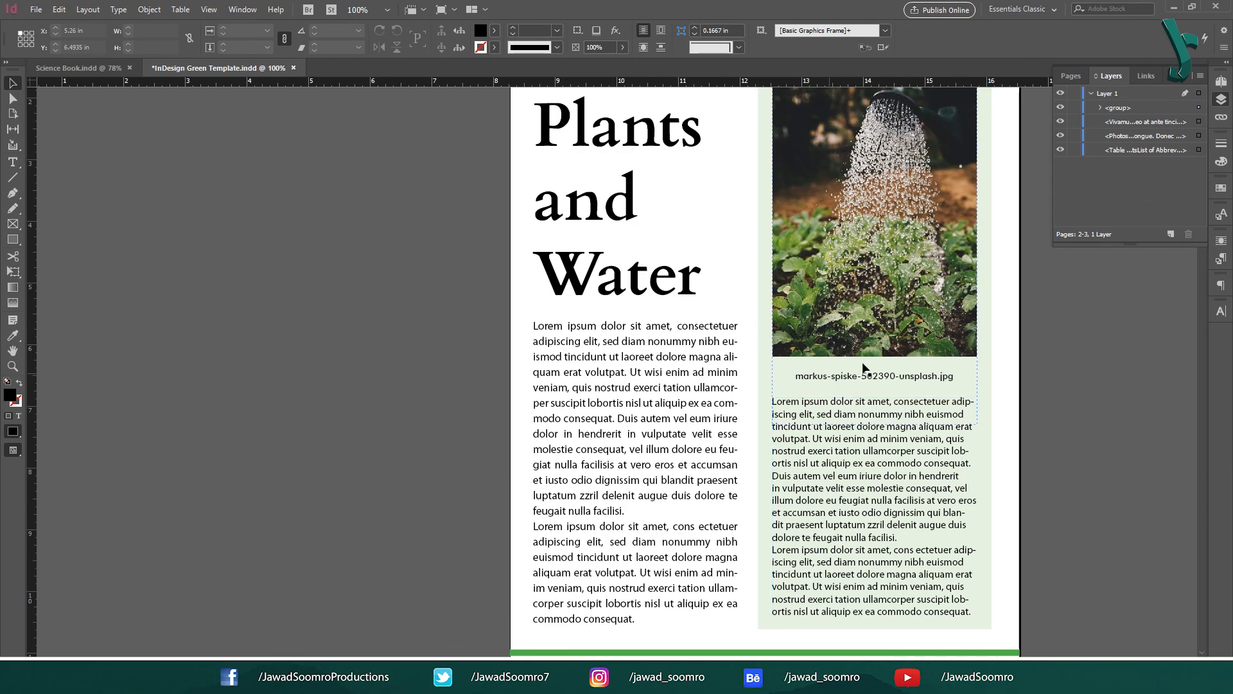
- Examine the captions below the photos across the template's pages
key("ctrl+=")
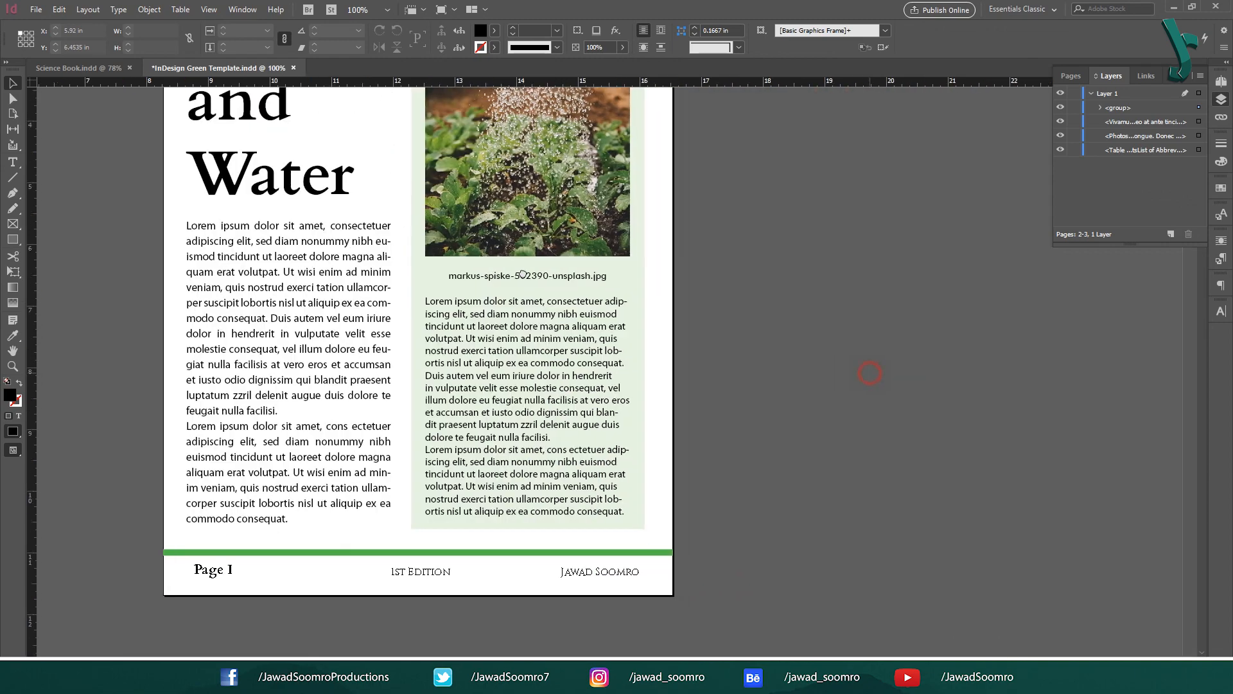
left_click(514, 273)
left_click_drag(390, 573, 506, 234)
left_click_drag(421, 628, 398, 289)
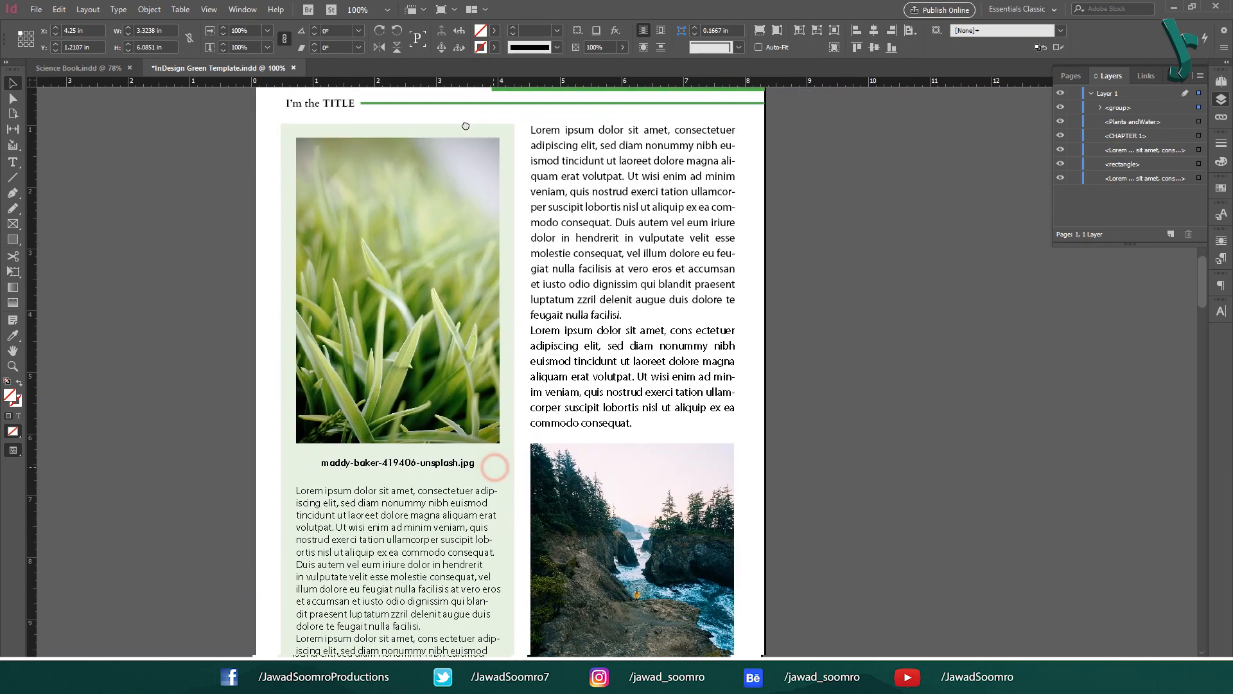
left_click_drag(773, 588, 766, 229)
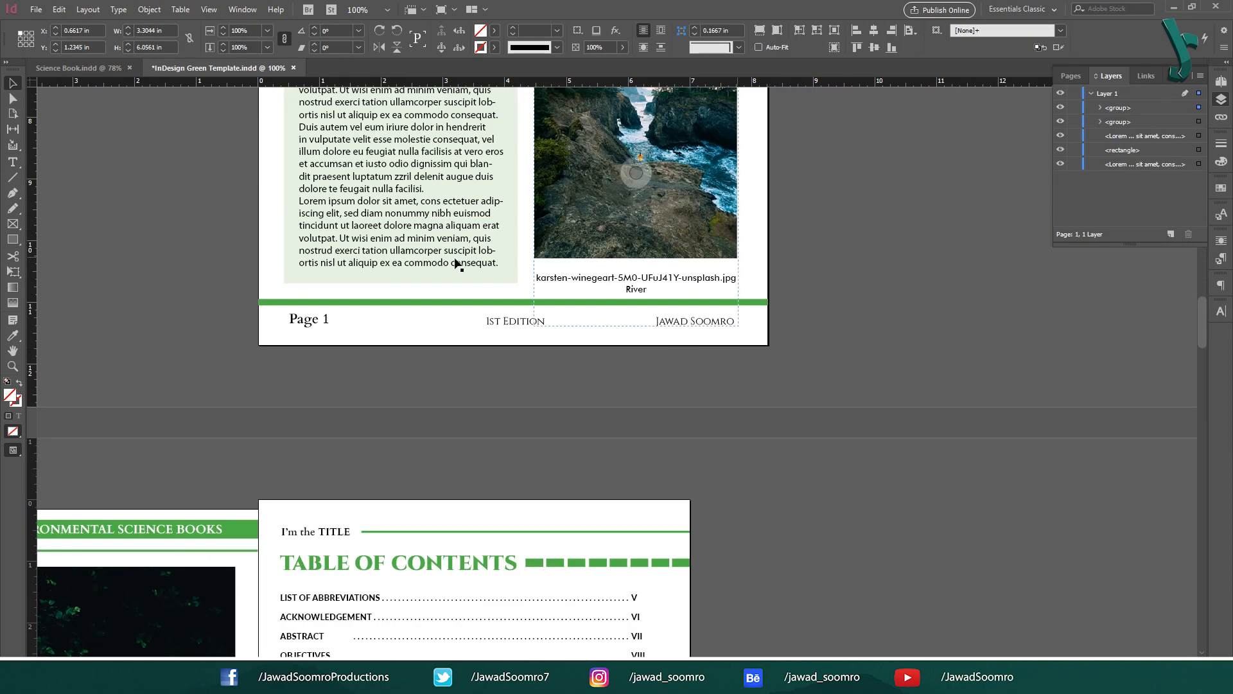
left_click_drag(347, 471, 696, 130)
left_click_drag(854, 119, 573, 606)
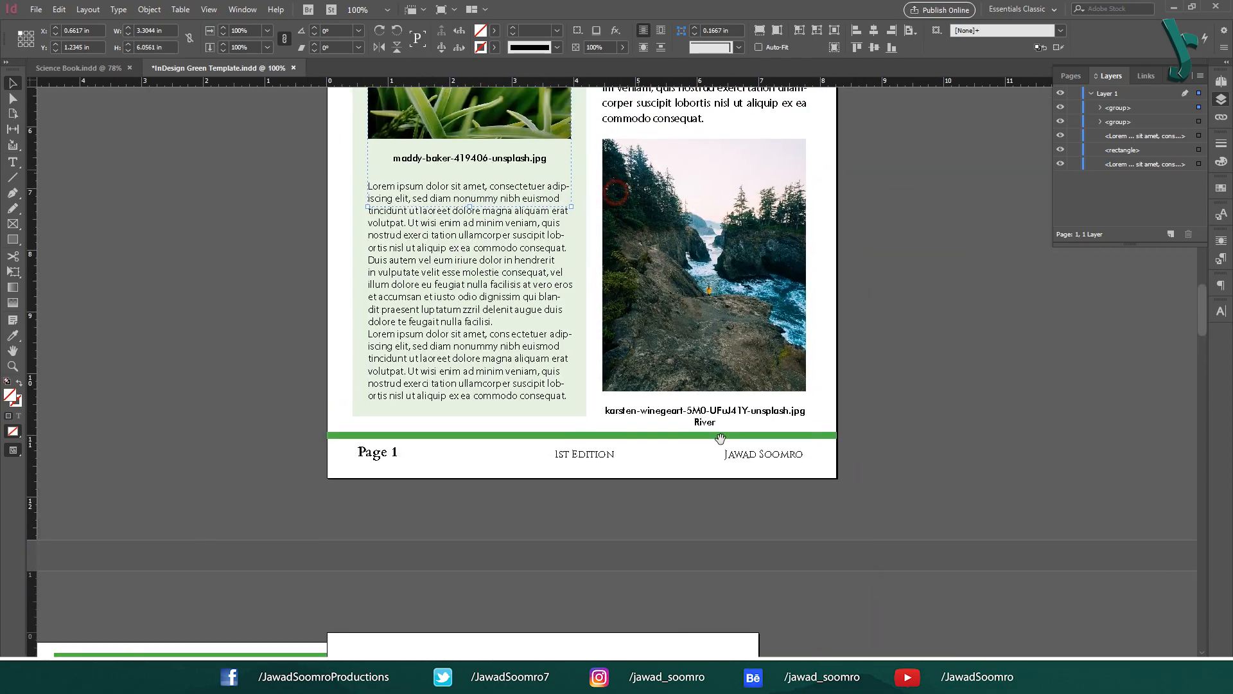
left_click_drag(951, 122, 747, 510)
left_click_drag(815, 322, 1028, 488)
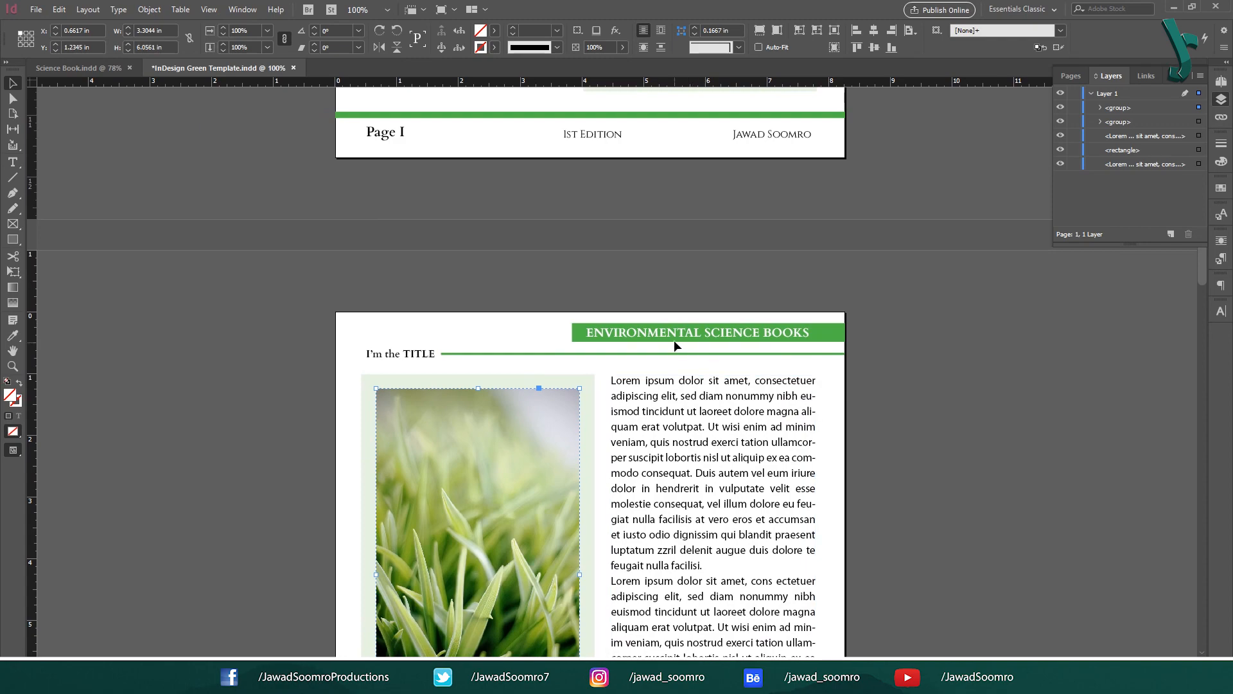
left_click_drag(922, 187, 777, 645)
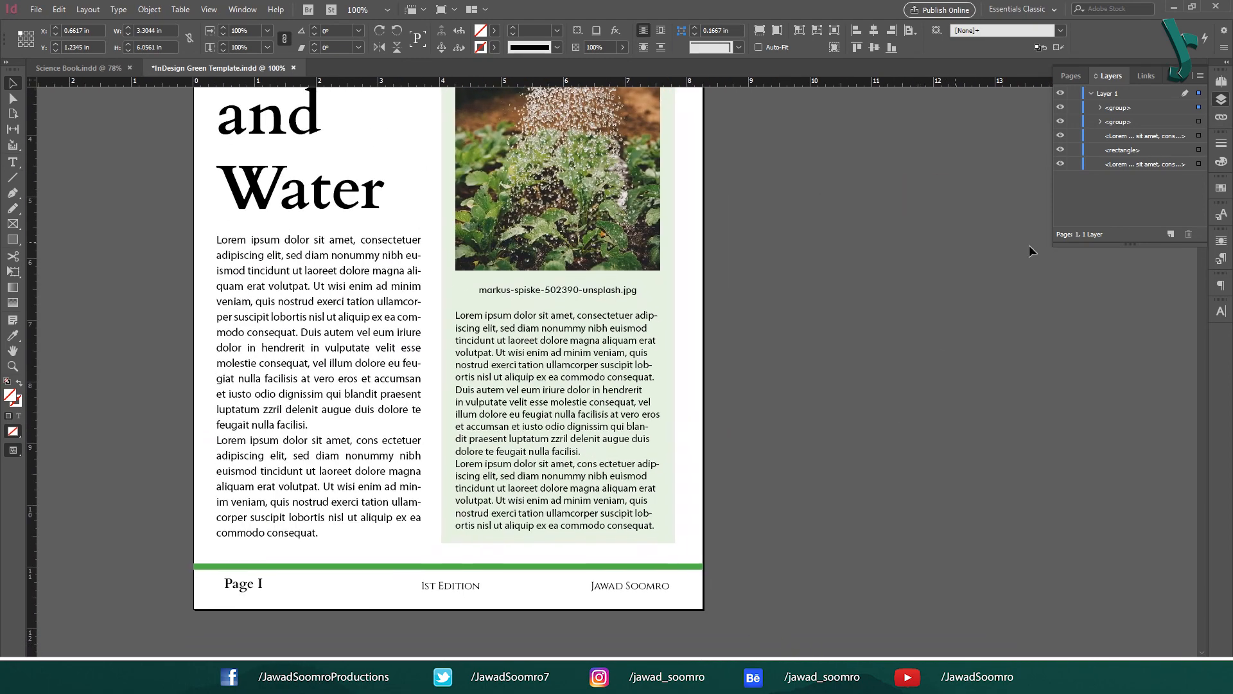
- Set the font of the Image Captions Paragraph Style to Le Havre, style Regular 2
left_click(1221, 259)
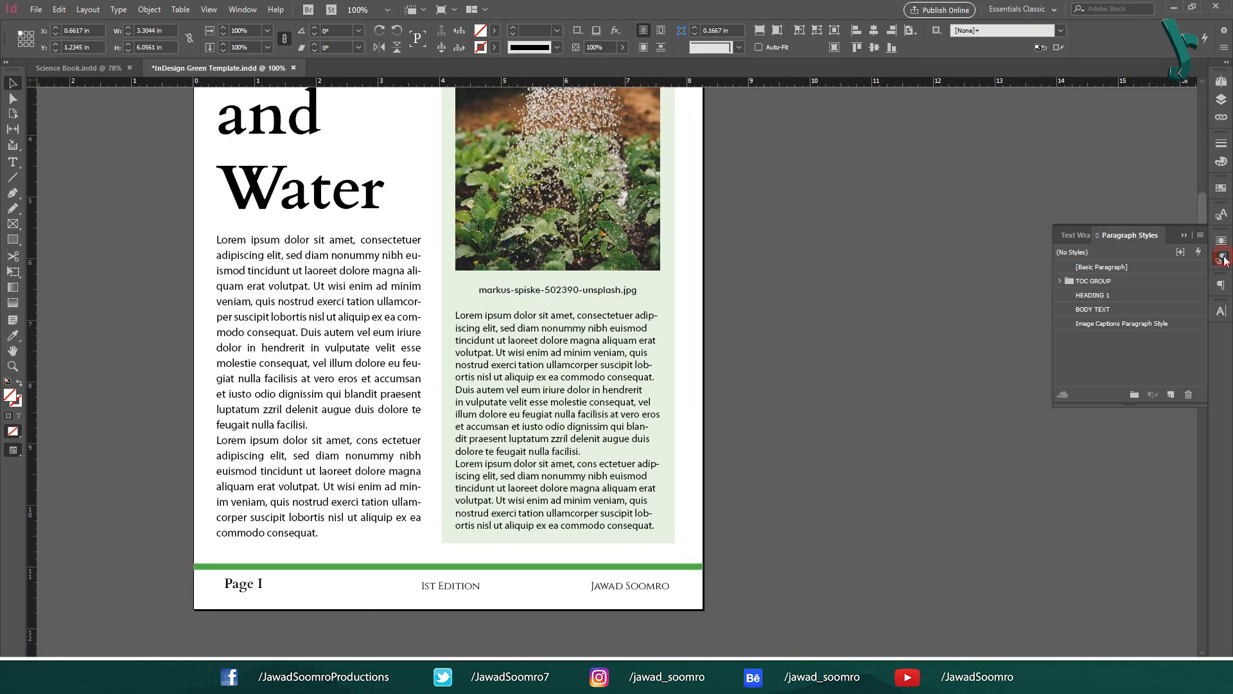
double_click(1125, 324)
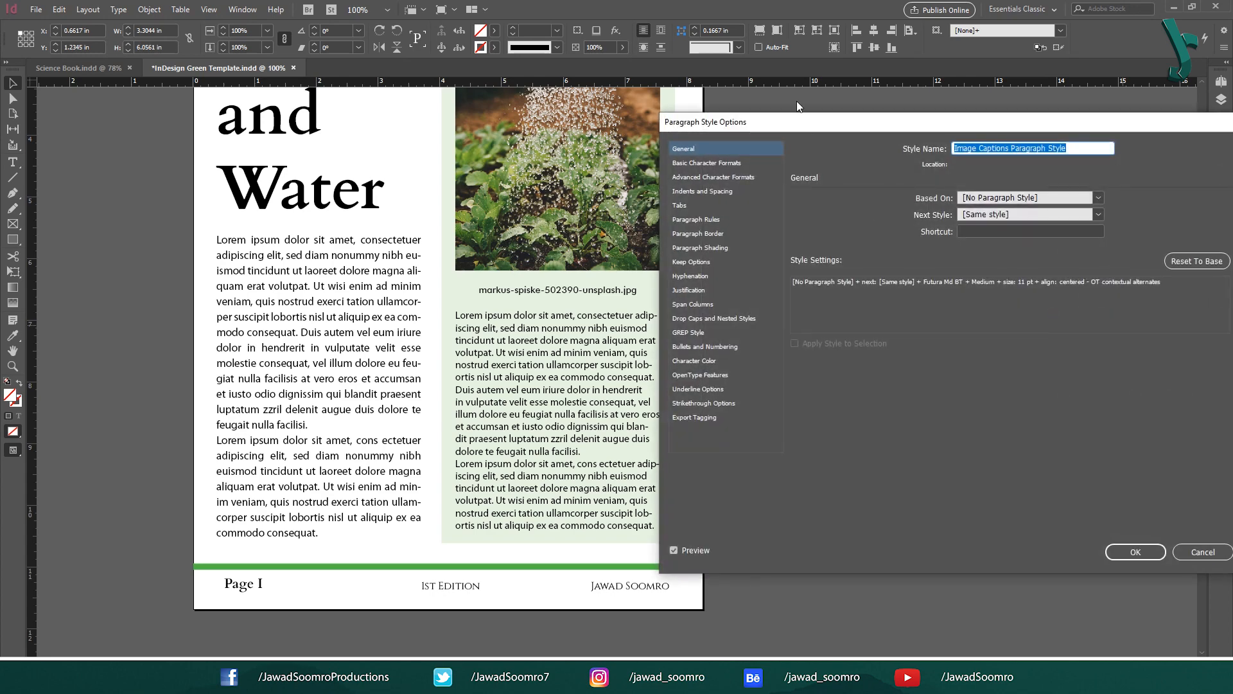
left_click(834, 182)
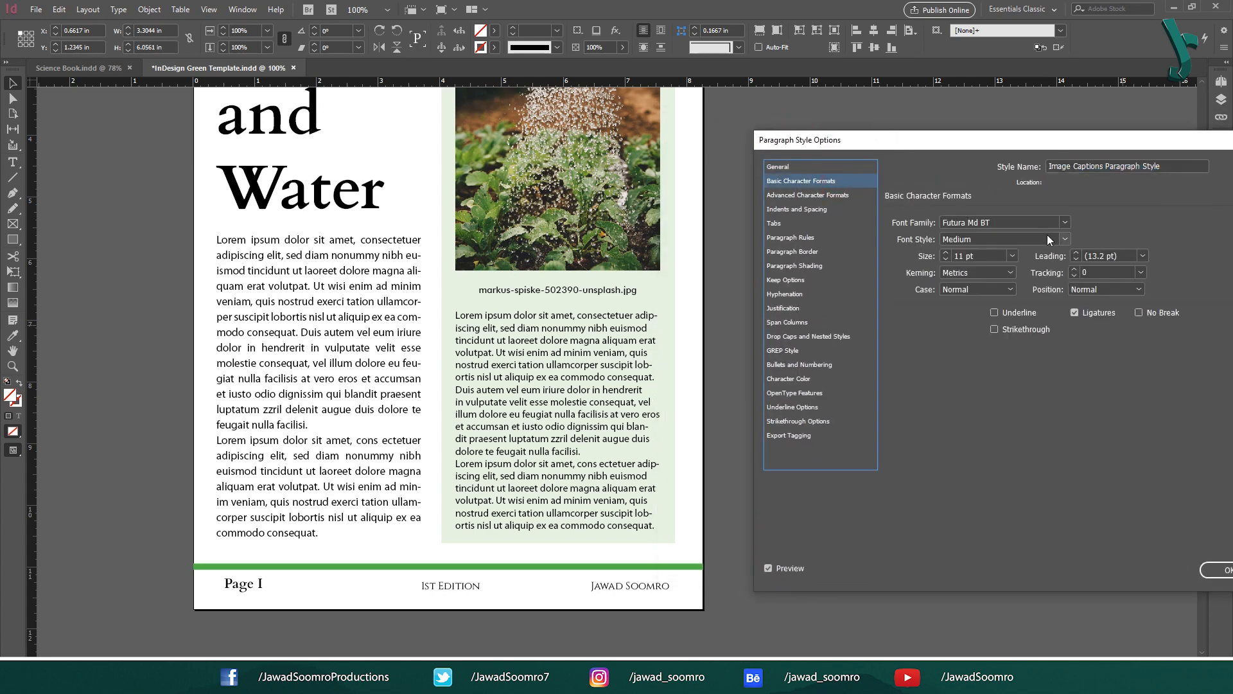
left_click(1065, 223)
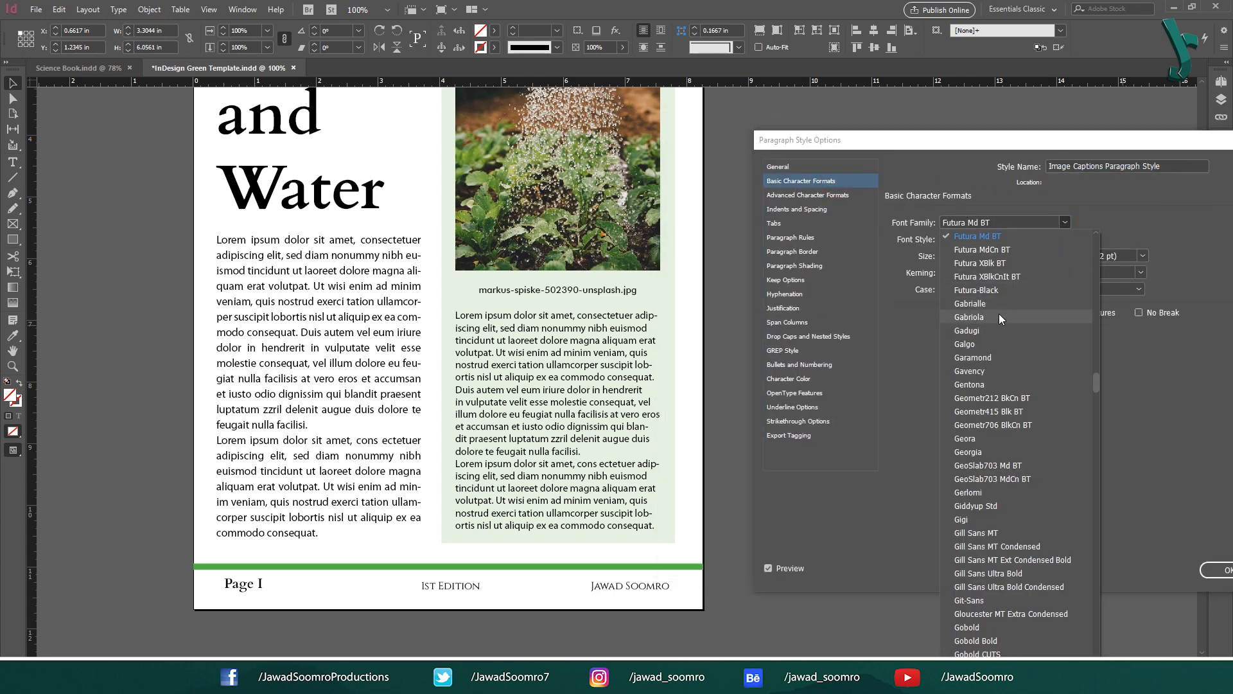
left_click(1002, 350)
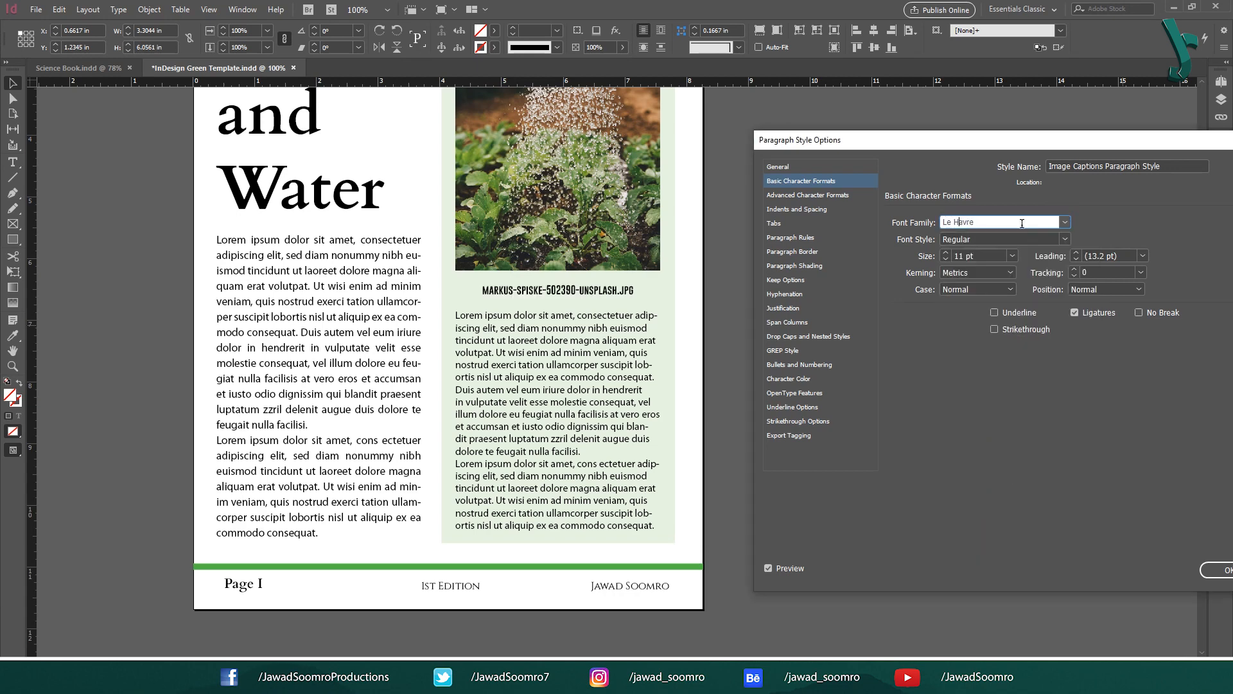
left_click(1000, 242)
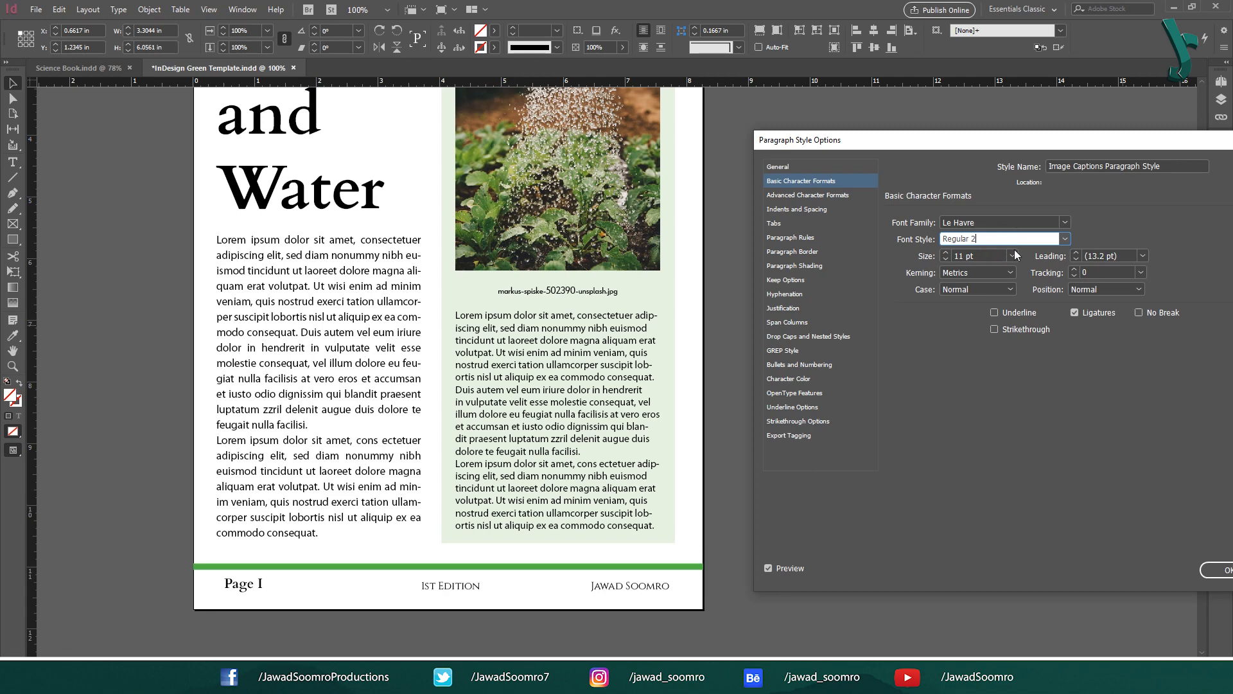
left_click(1013, 254)
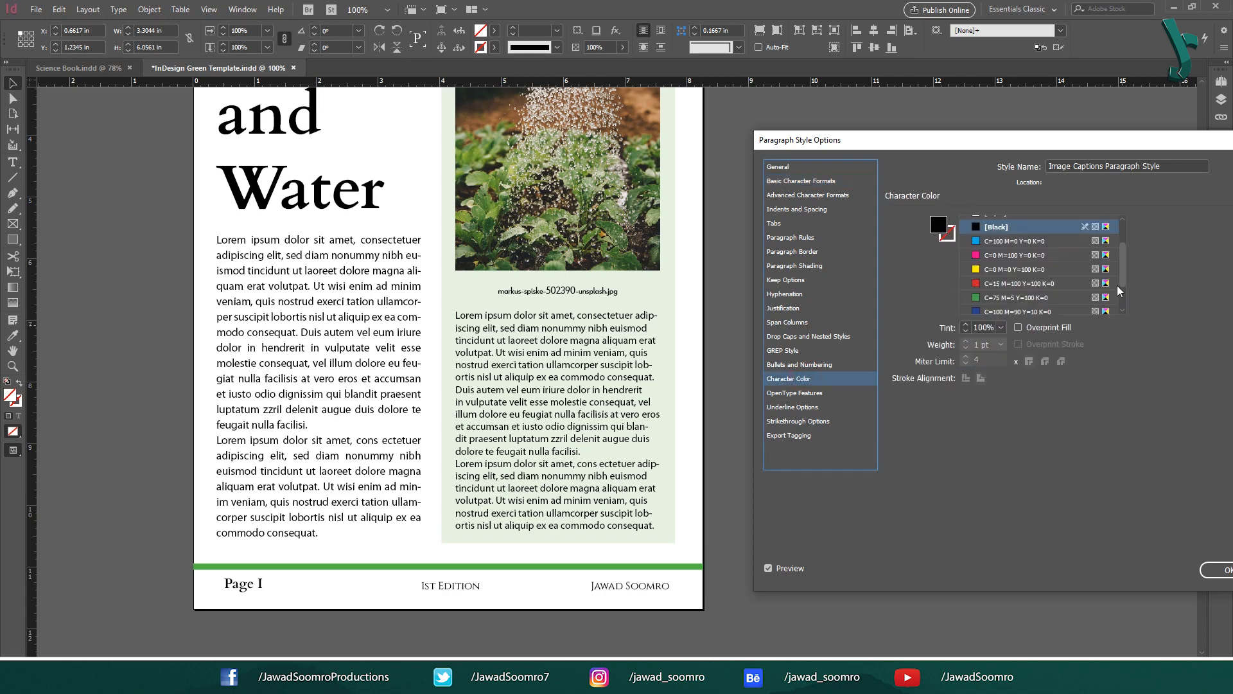
- Set the caption style's character color to the dark green swatch C=83 M=42 Y=100 K=46 and apply the style changes
left_click_drag(1121, 265, 1122, 278)
left_click(1017, 289)
scroll(1017, 289, "down", 2)
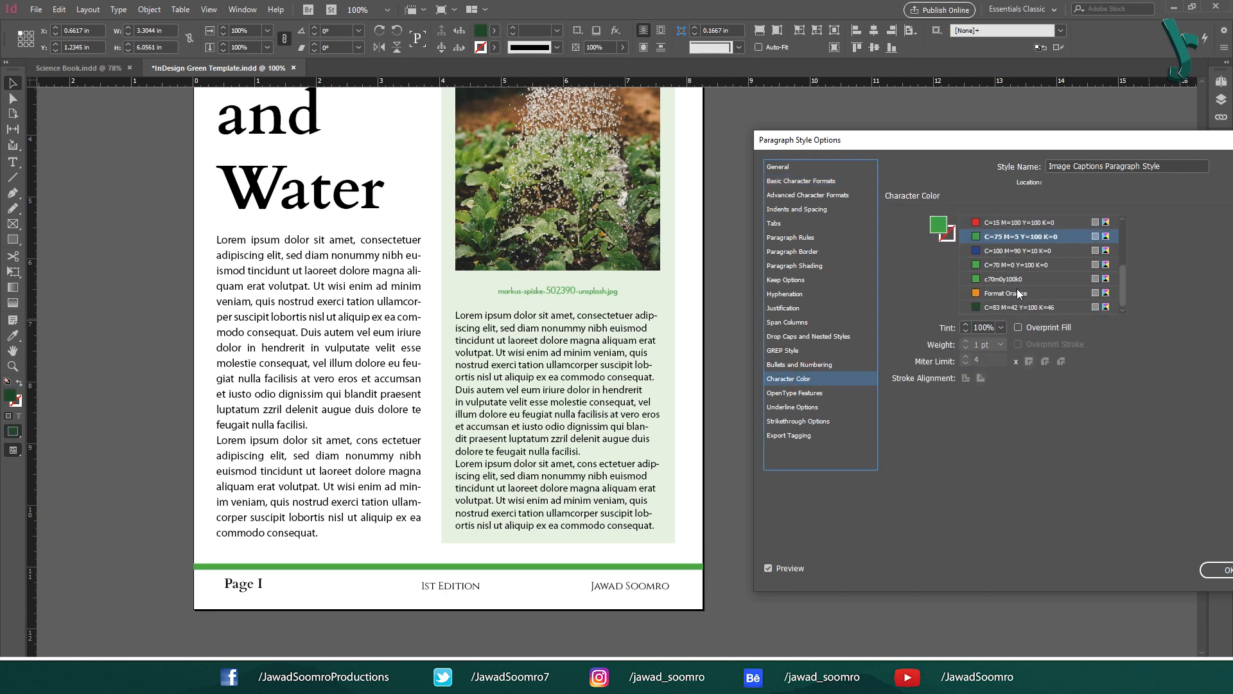
left_click(1018, 307)
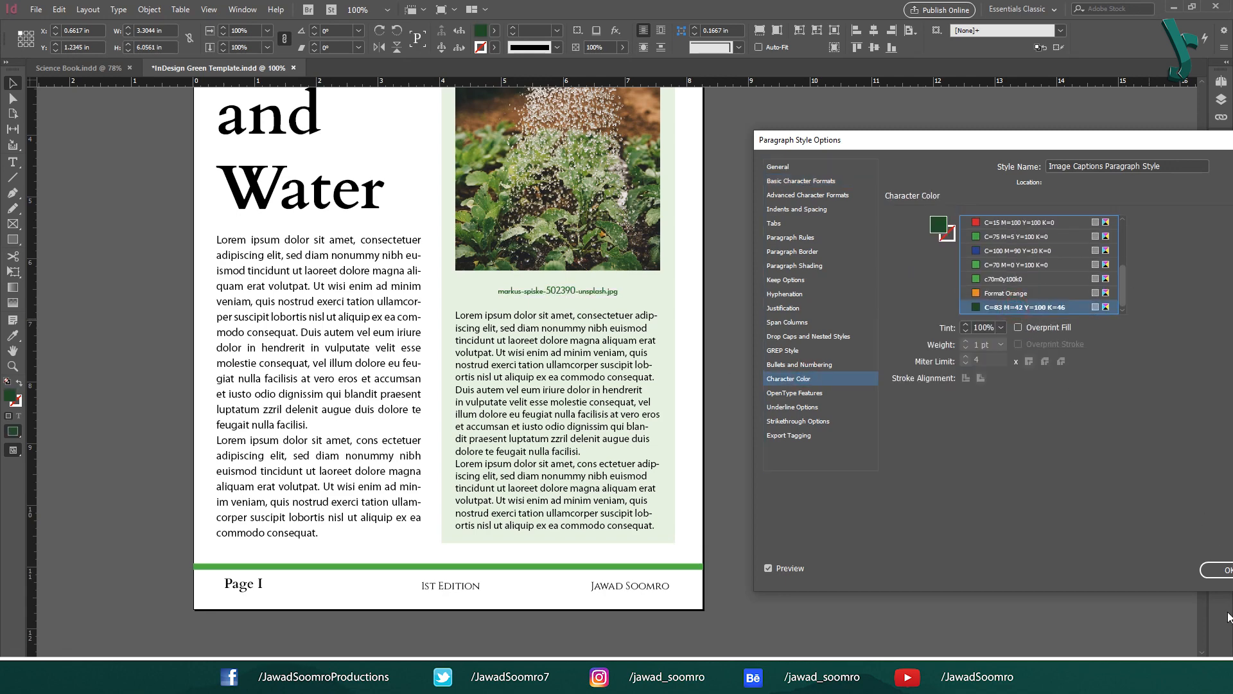
left_click(1227, 570)
- Check the restyled captions on all image pages, including the river and foliage photos
left_click(1031, 527)
left_click_drag(622, 517, 680, 133)
left_click_drag(555, 493, 578, 159)
left_click_drag(829, 564, 756, 154)
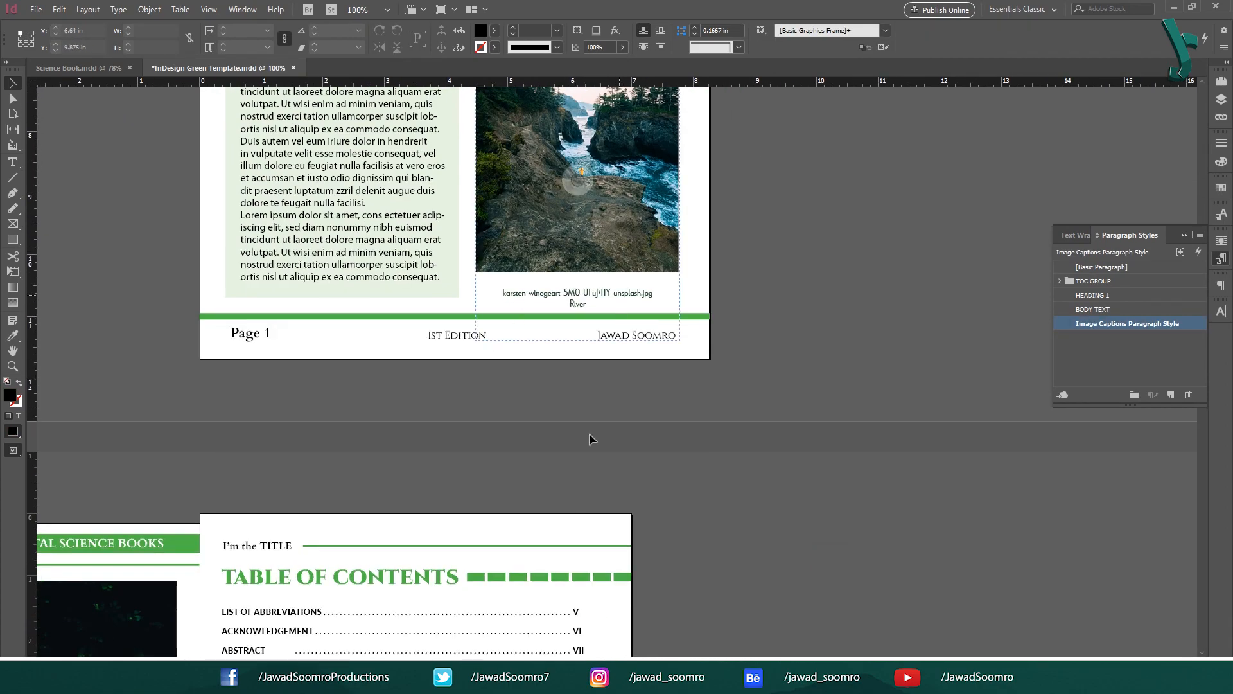
left_click_drag(431, 484, 720, 134)
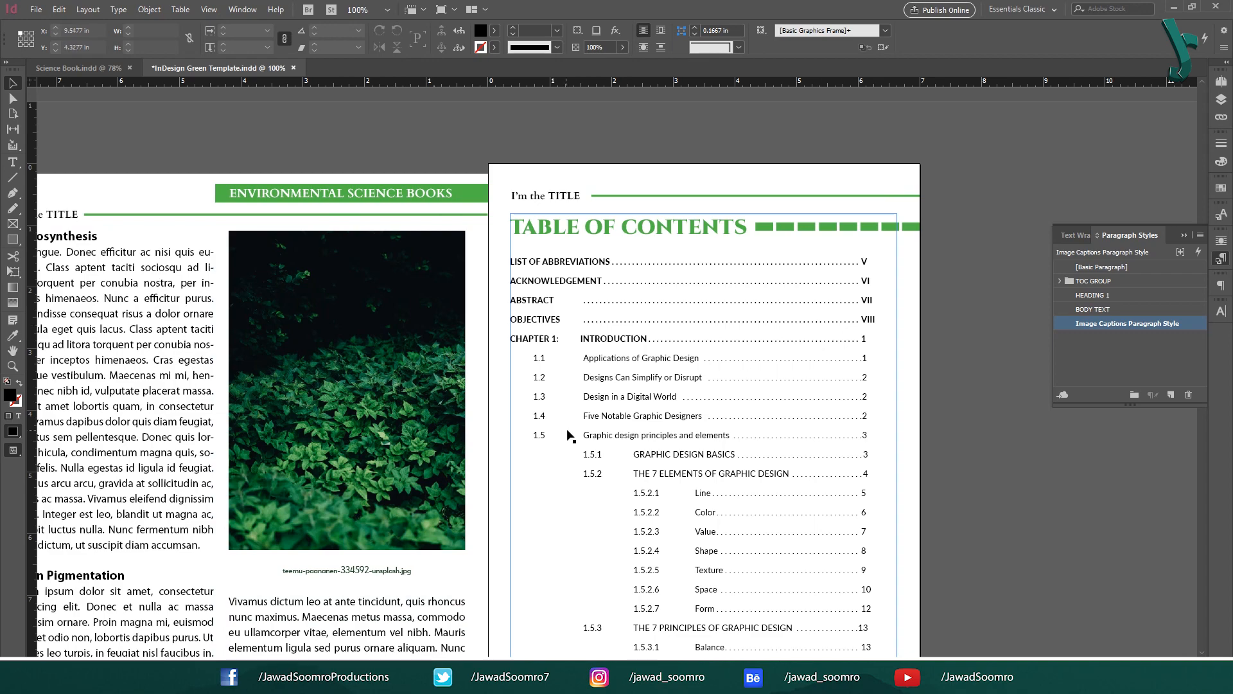
scroll(571, 435, "up", 5)
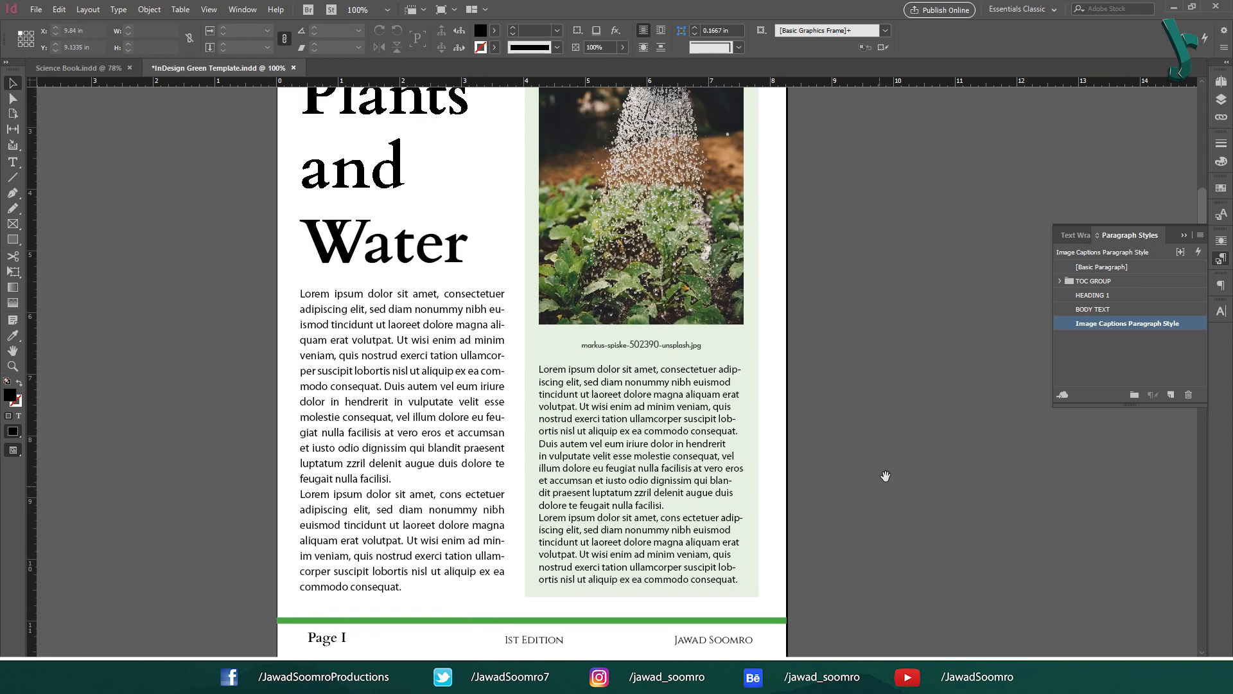
- Open the caption setup and review the Text Before, Metadata and Text After entries of its rows
left_click(138, 9)
left_click(286, 334)
left_click(403, 336)
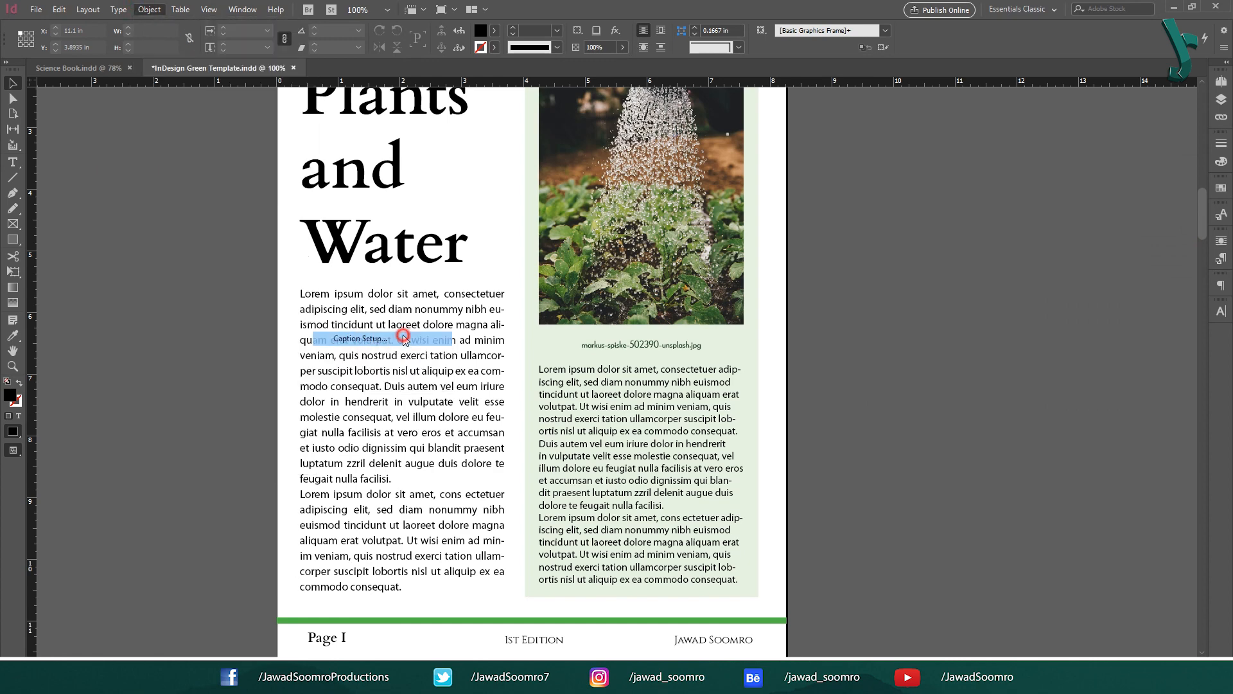
left_click(646, 288)
left_click(645, 307)
key("Tab")
key("Tab")
left_click(895, 348)
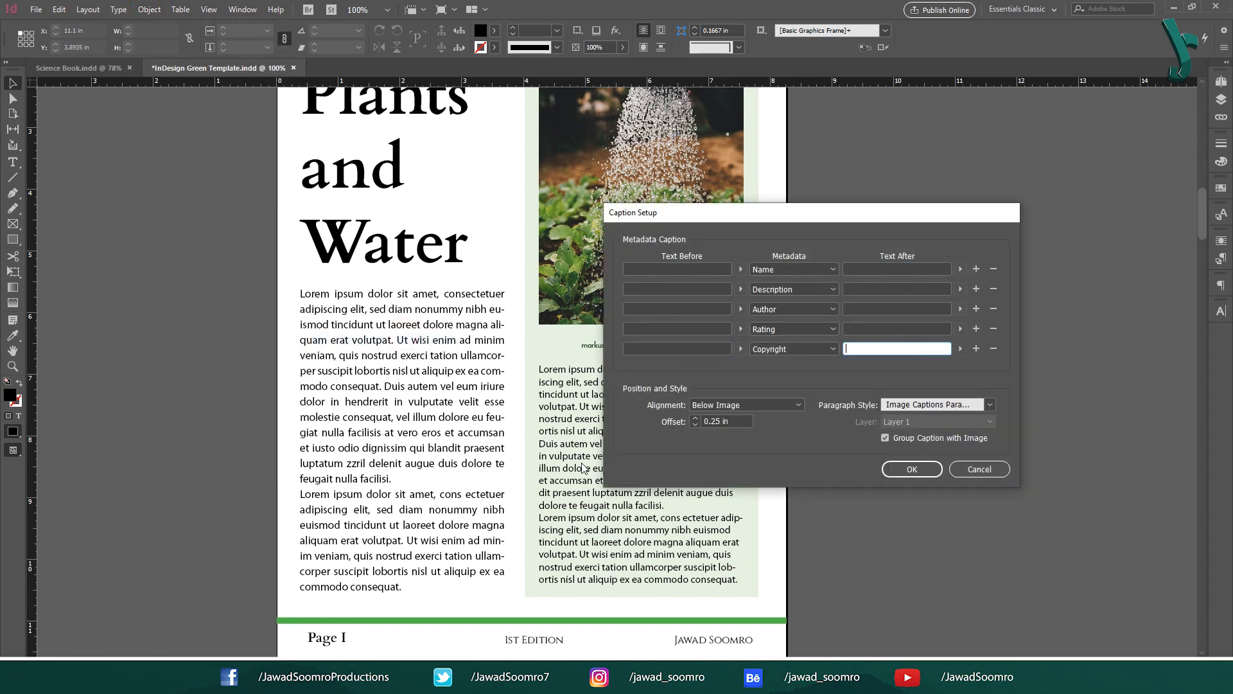
left_click(721, 270)
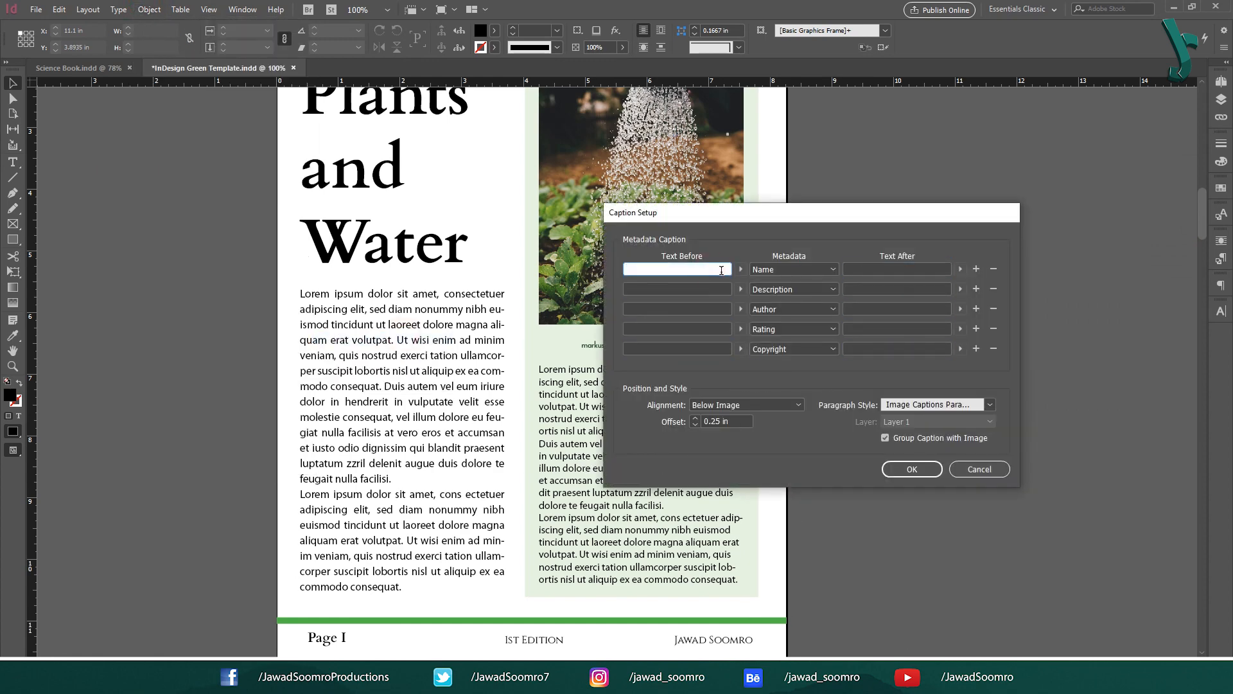
- Remove the Description, Author, Rating and Copyright rows from the caption setup and open the insert options for the text before Name
left_click(993, 289)
left_click(992, 289)
left_click(993, 289)
left_click(993, 289)
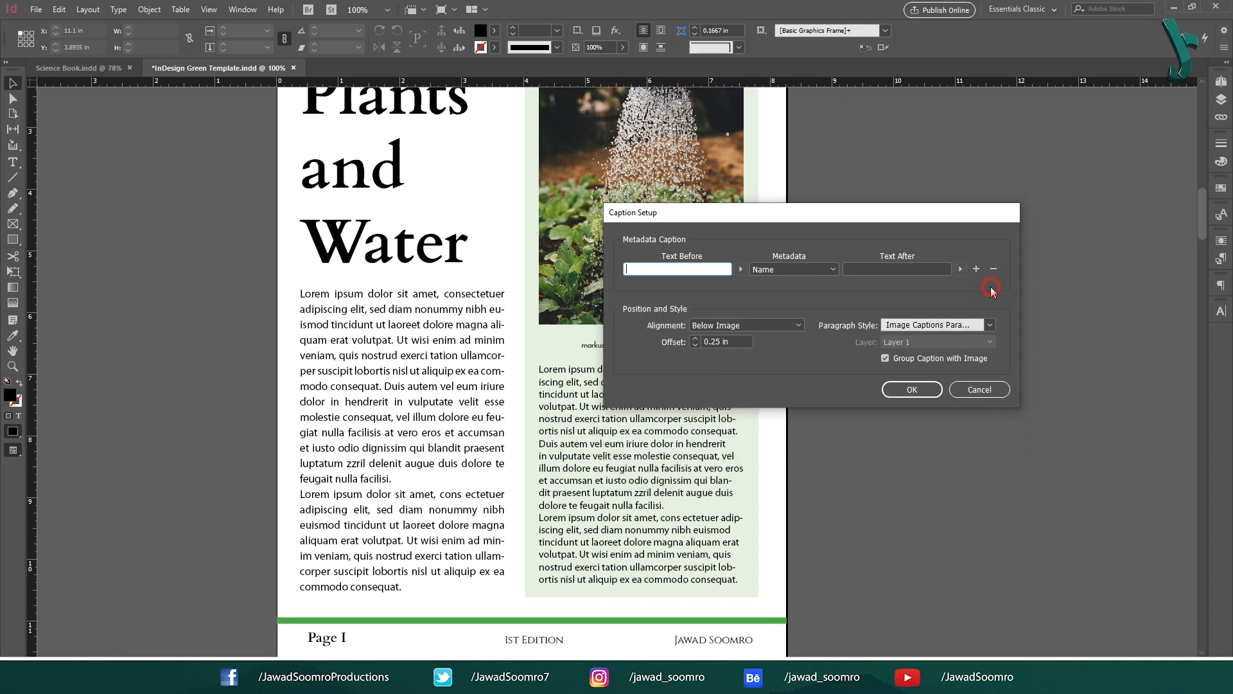
left_click(741, 269)
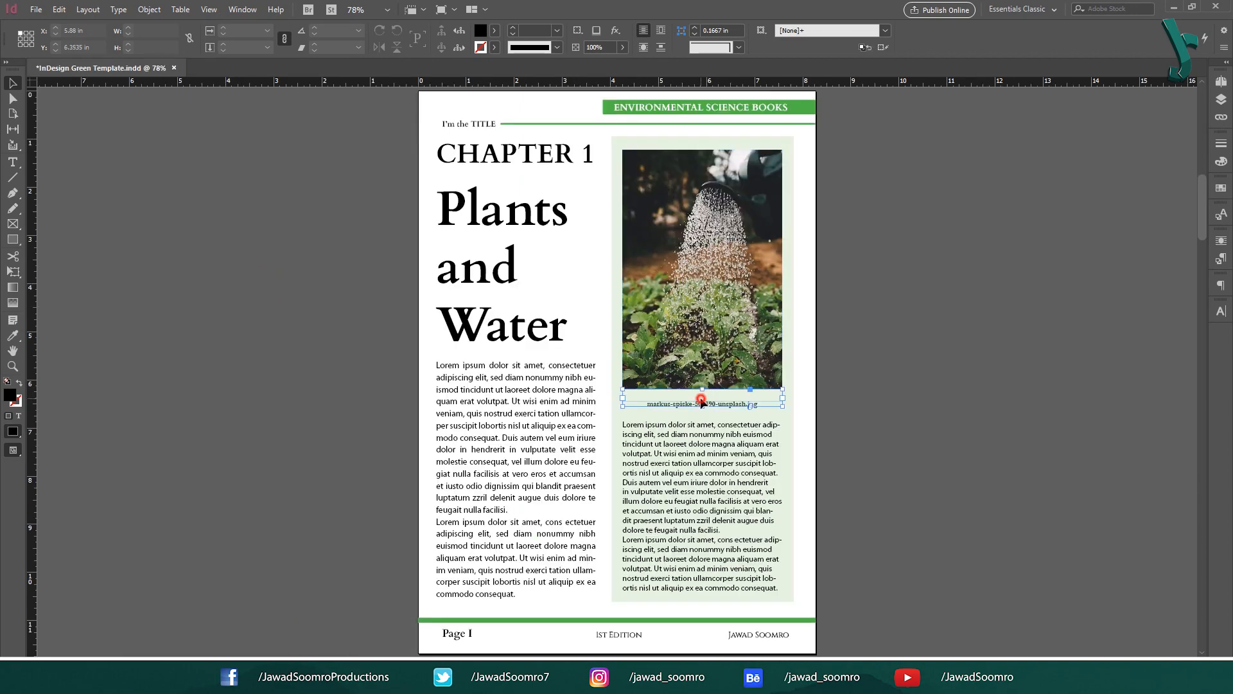
- Delete the captions below the Chapter 1, grass and river photos
left_click(567, 416)
double_click(566, 416)
left_click(13, 84)
key("Delete")
left_click_drag(557, 623, 538, 452)
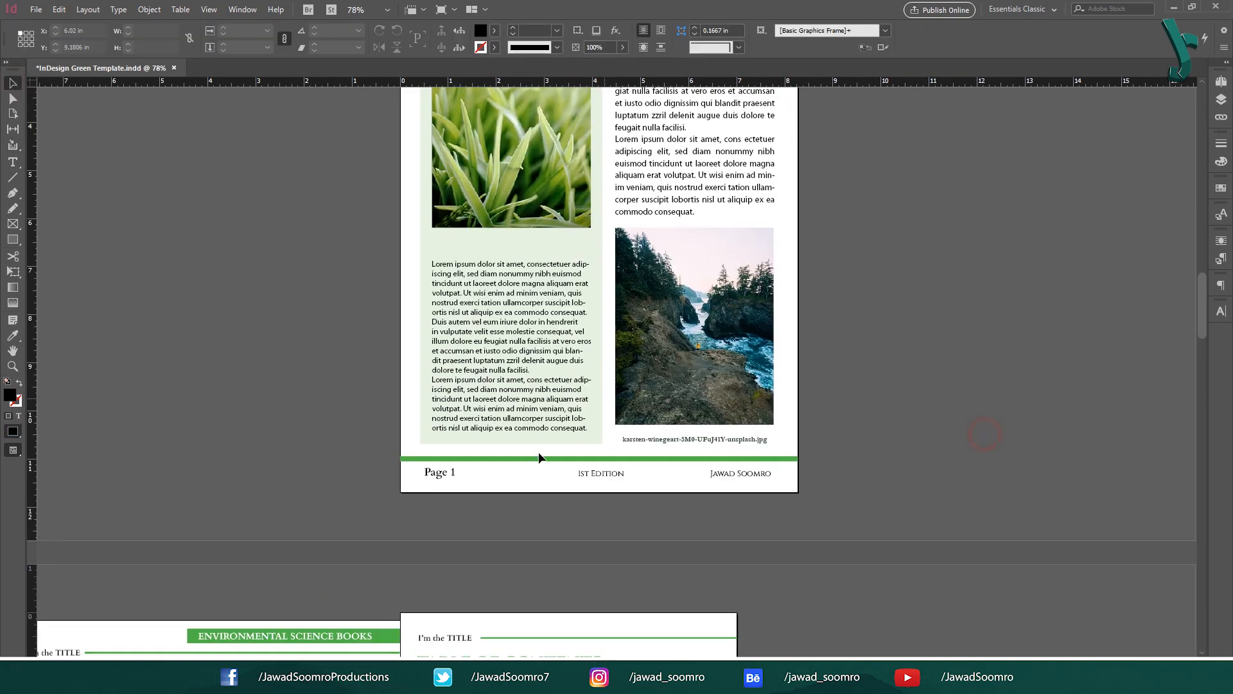
left_click(664, 441)
key("Delete")
- Surround the Name metadata in the caption setup with double left quotation marks before it and double right quotation marks after it
left_click_drag(450, 616, 582, 345)
left_click_drag(446, 567, 446, 471)
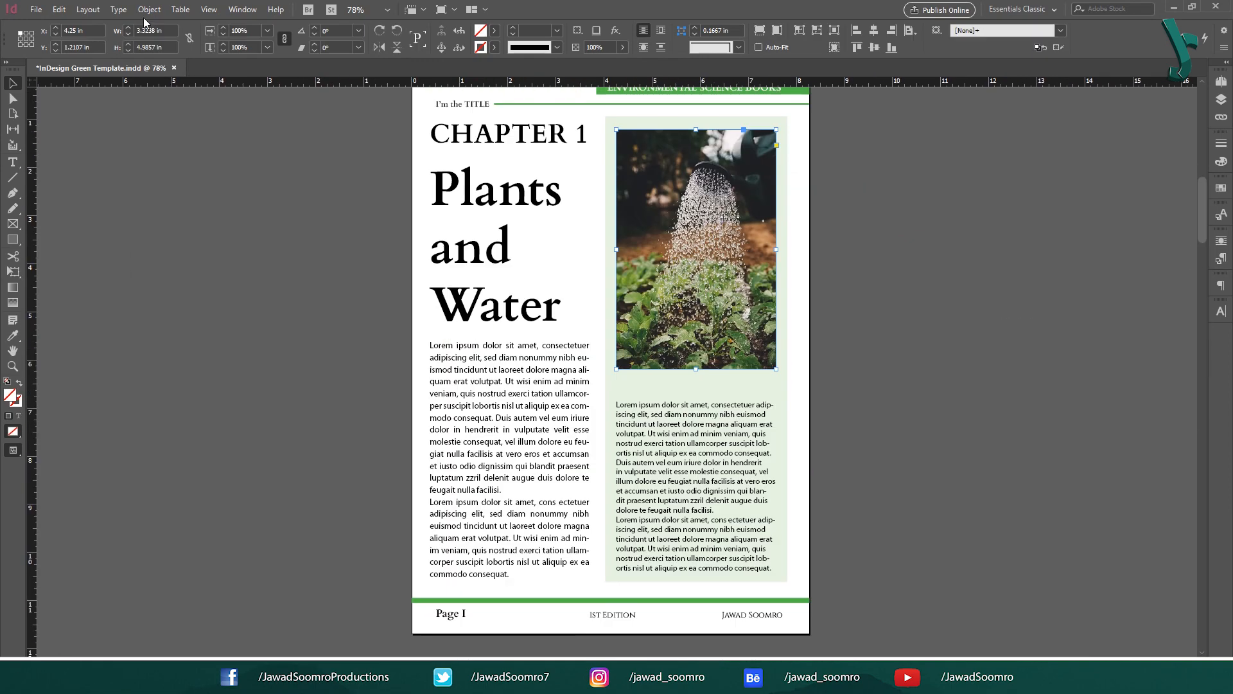
left_click(149, 9)
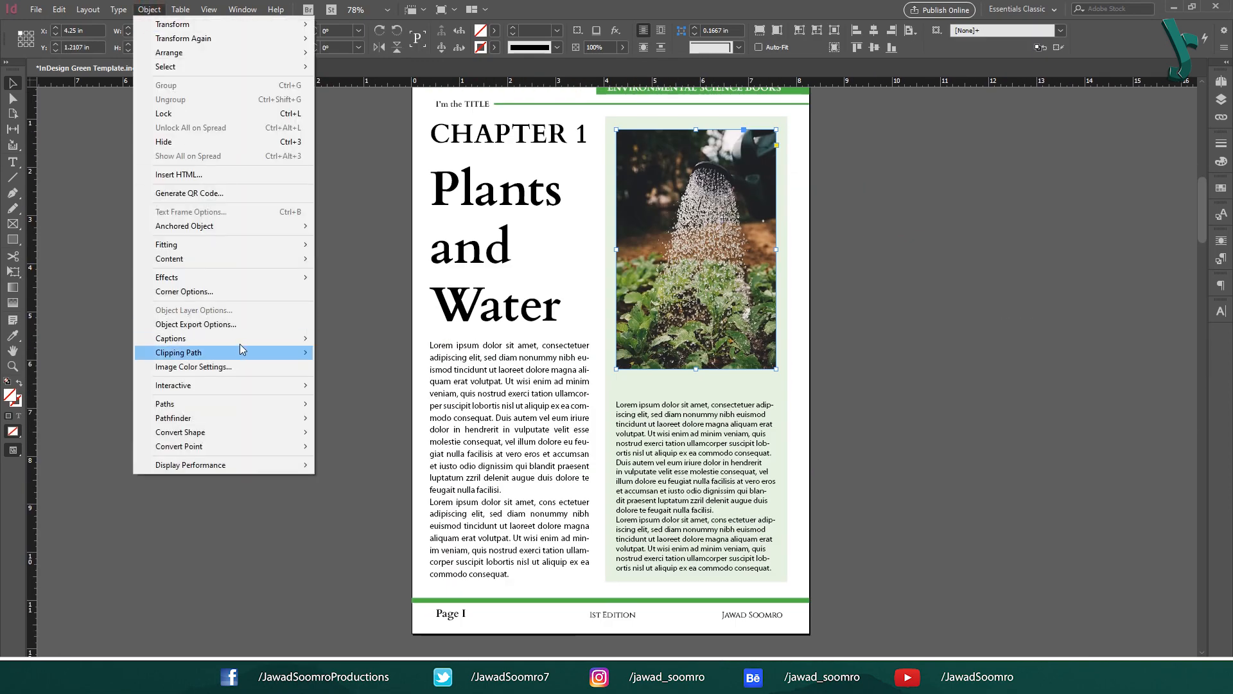
mouse_move(243, 338)
left_click(372, 339)
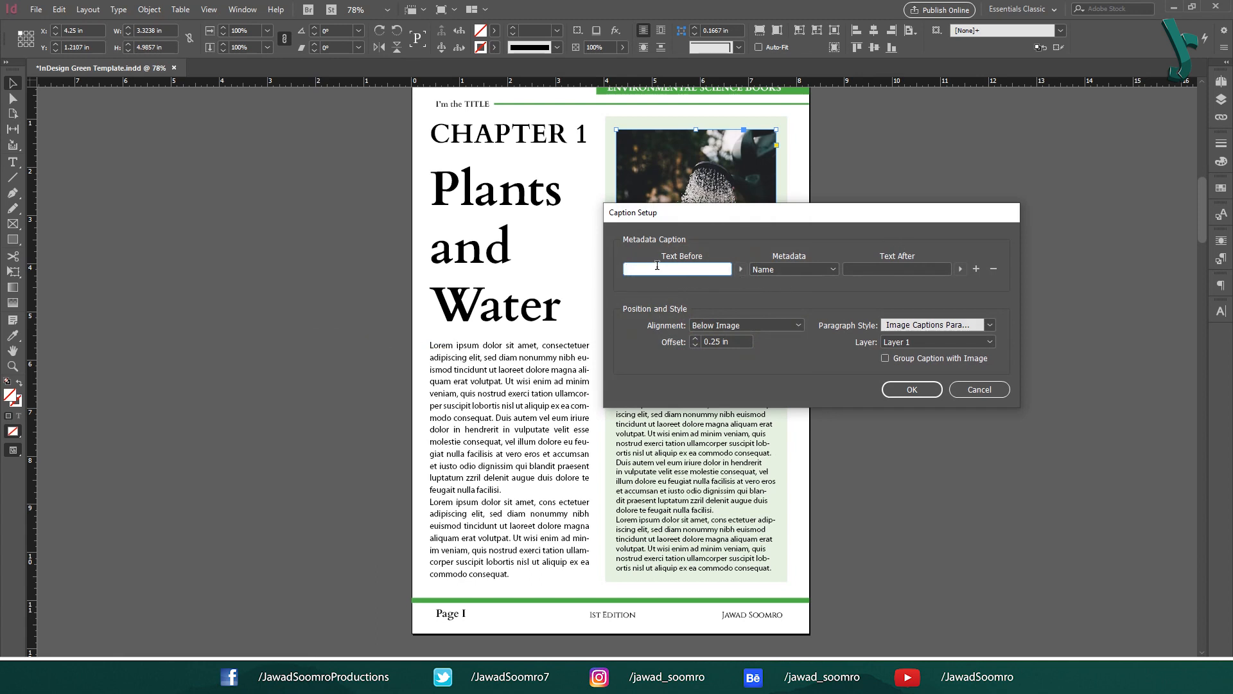
left_click(741, 269)
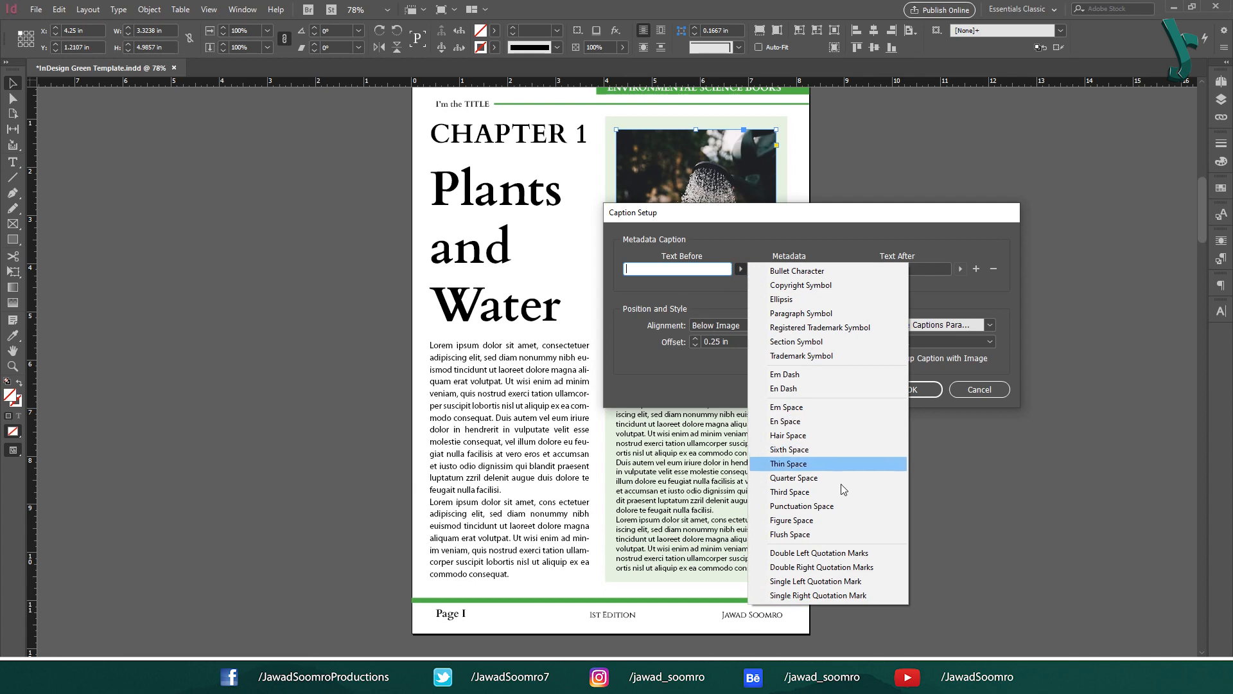
left_click(823, 553)
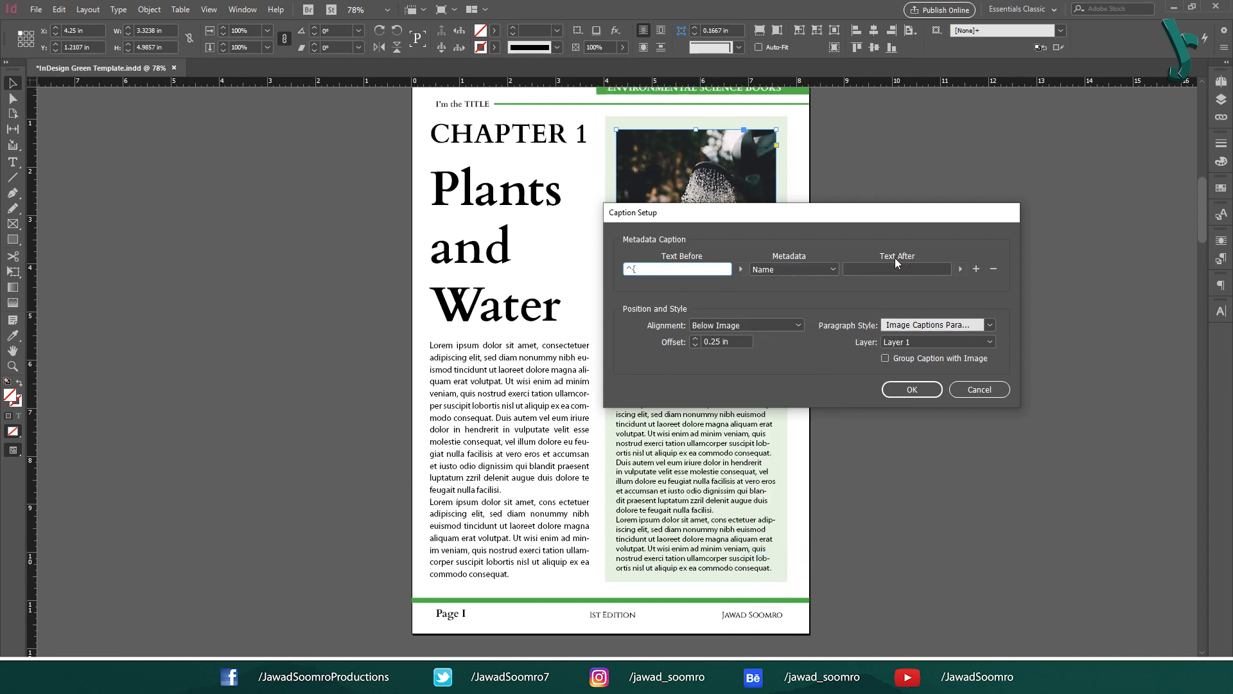
left_click(893, 266)
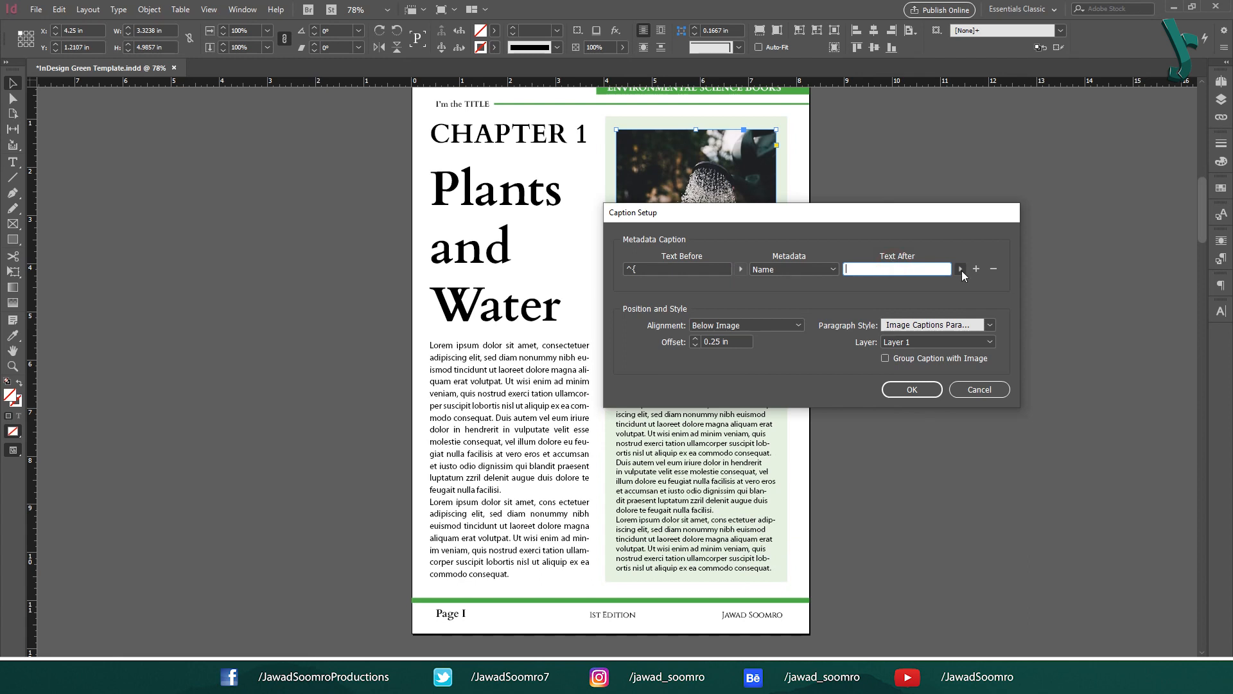
left_click(961, 270)
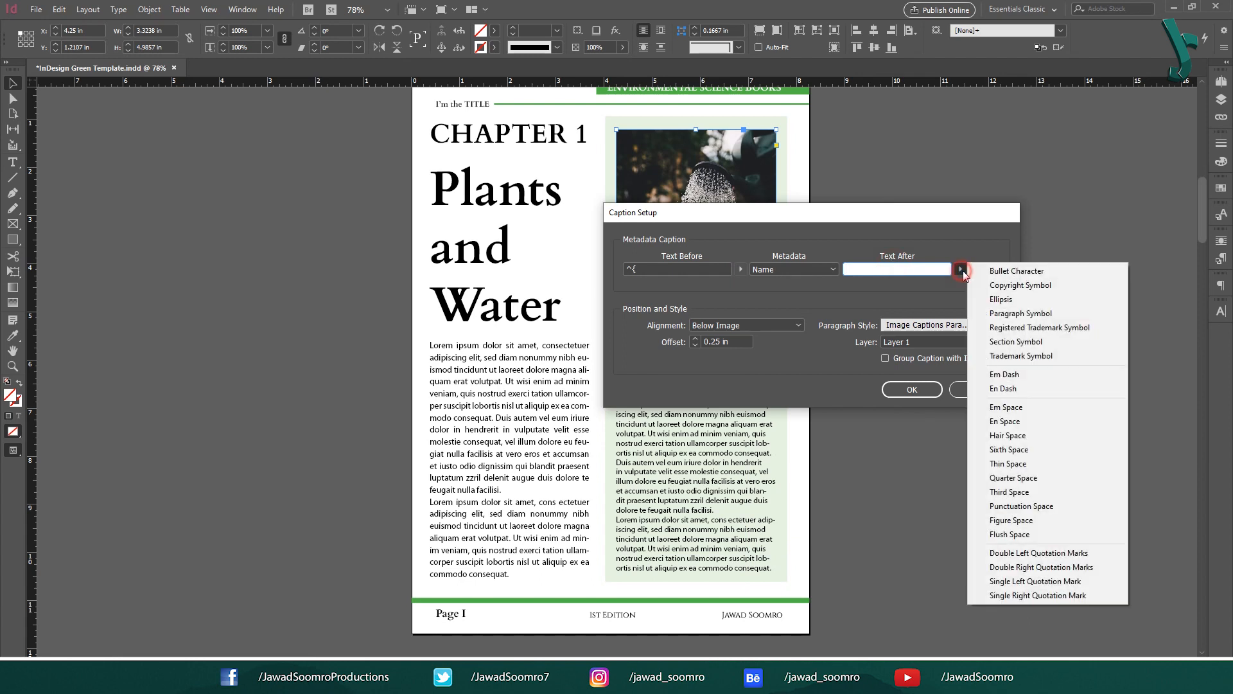
left_click(1018, 567)
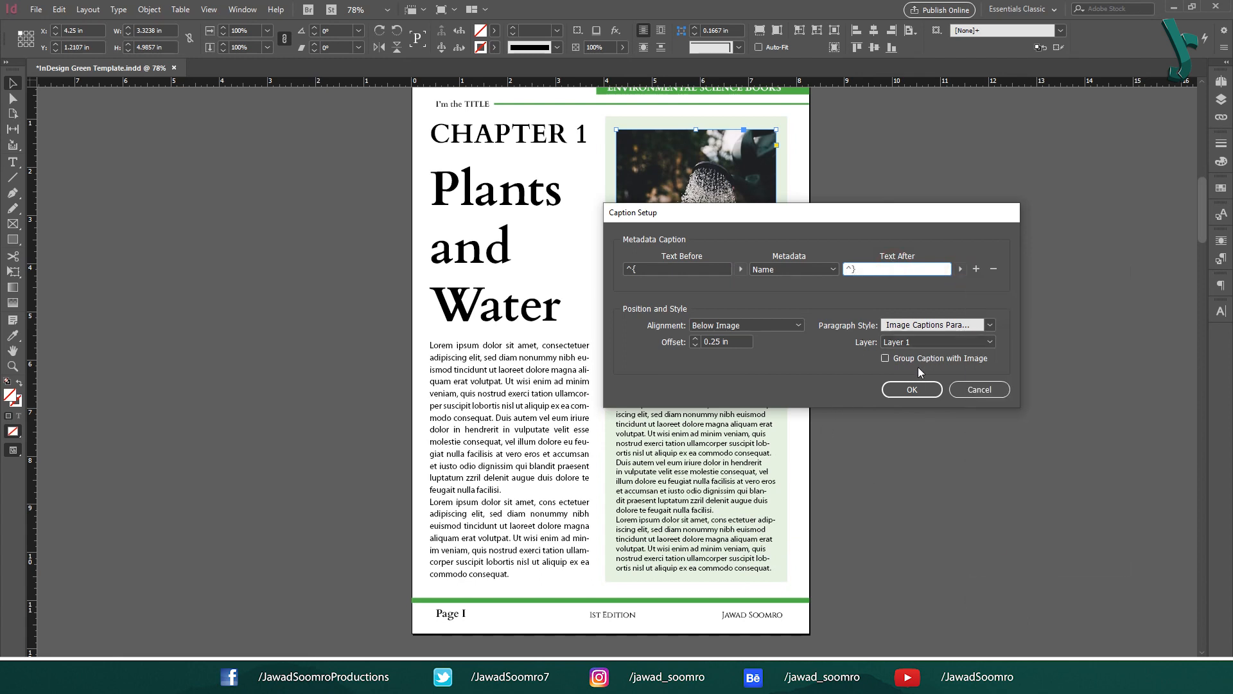
left_click(912, 390)
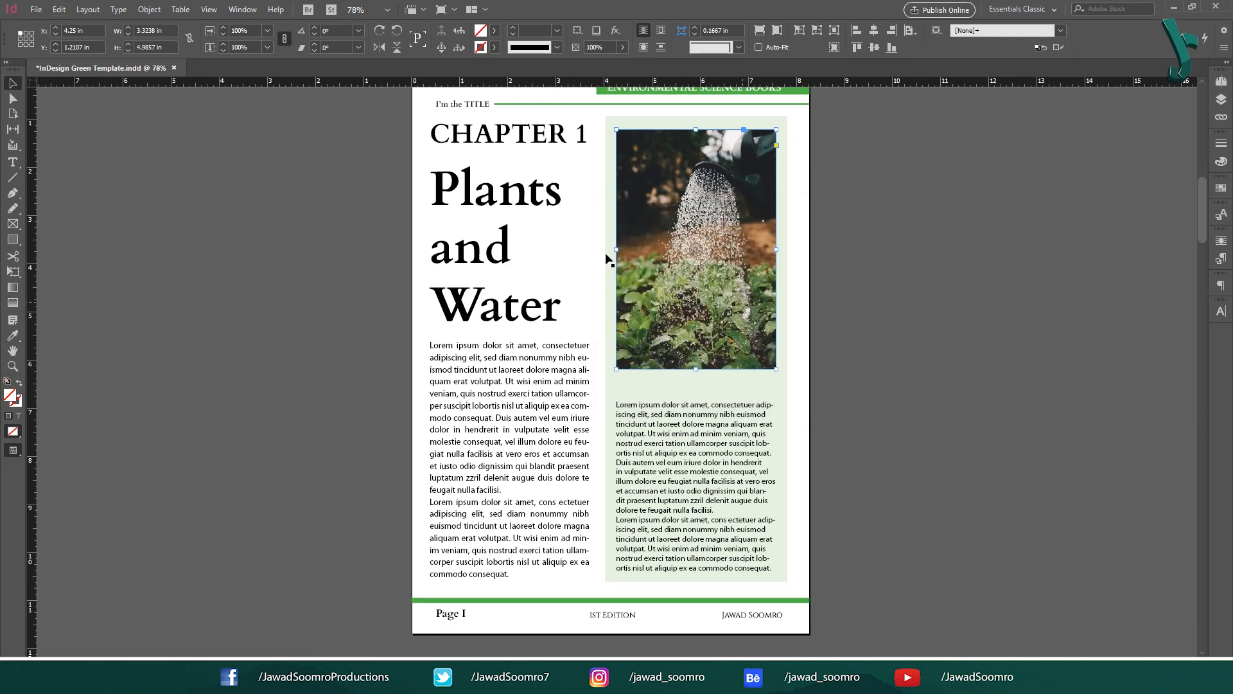
- Generate live captions for the Chapter 1 watering photo, the grass and river photos, and the foliage photo
left_click(149, 9)
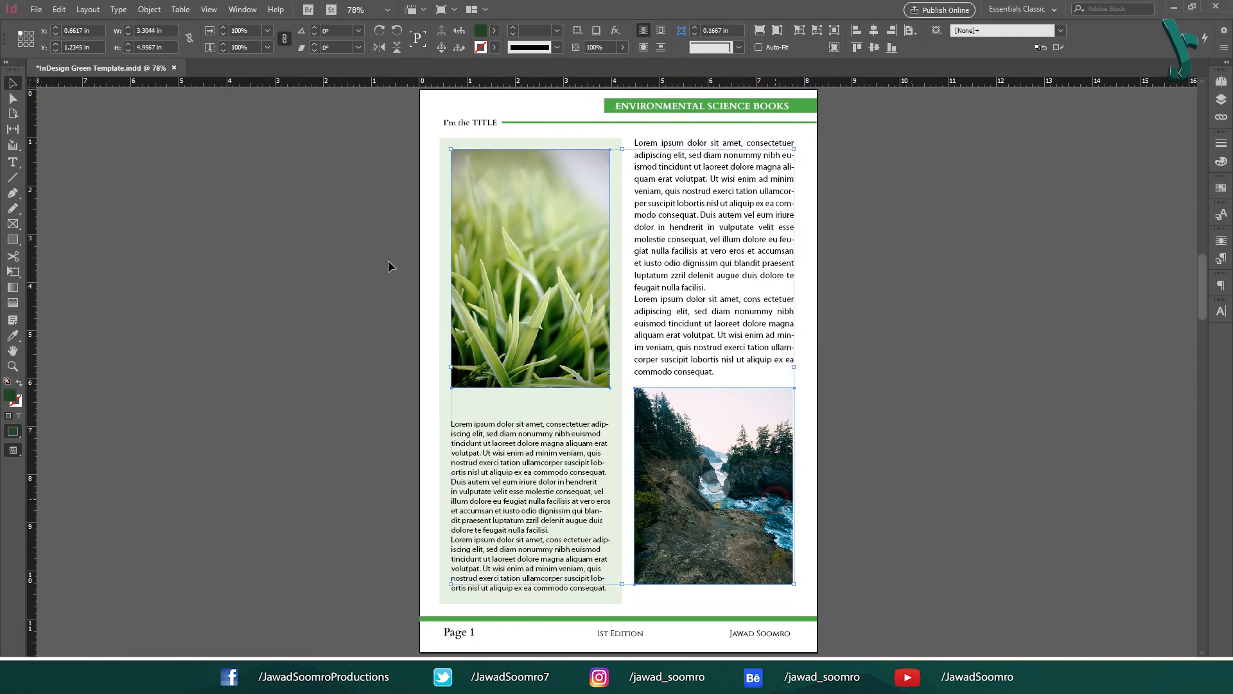
left_click(149, 9)
left_click(359, 351)
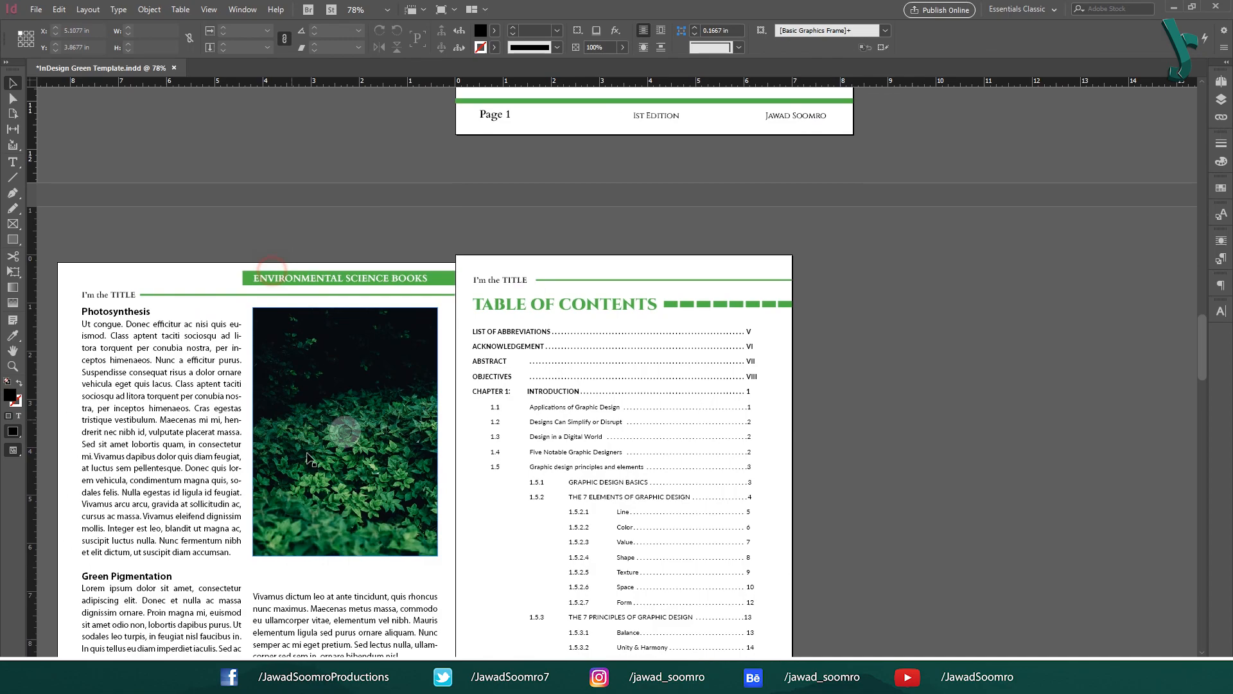
left_click(149, 9)
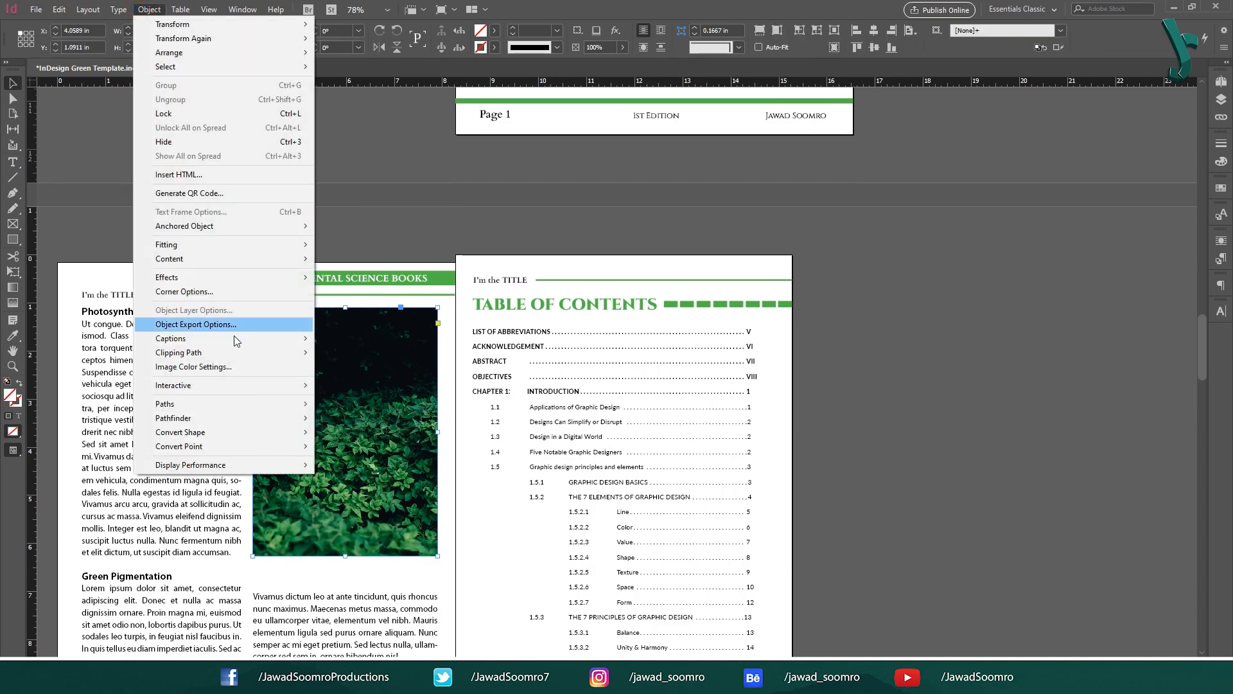
mouse_move(235, 338)
left_click(359, 355)
- Inspect the opening and closing double quotation marks in the foliage photo's caption
left_click_drag(370, 551, 488, 424)
key("ctrl+equal")
key("ctrl+equal")
key("ctrl+equal")
key("ctrl+equal")
key("ctrl+equal")
left_click_drag(634, 553, 581, 87)
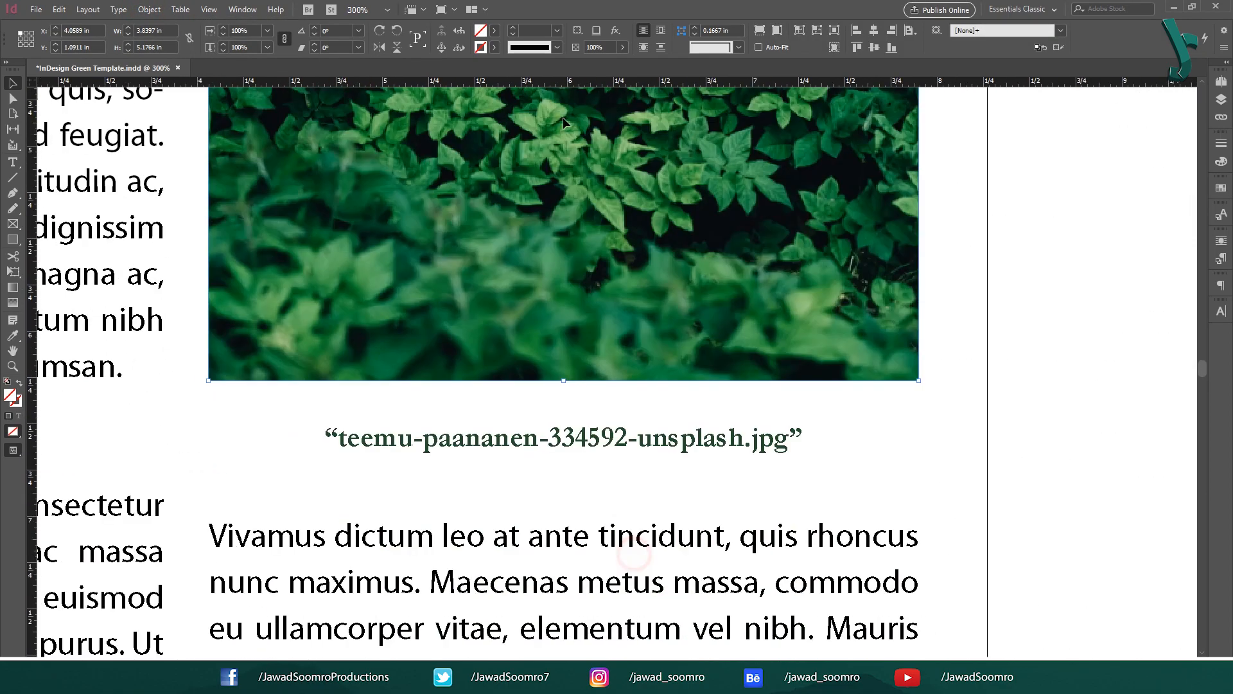
double_click(344, 440)
left_click_drag(341, 439, 327, 440)
left_click_drag(789, 442, 804, 442)
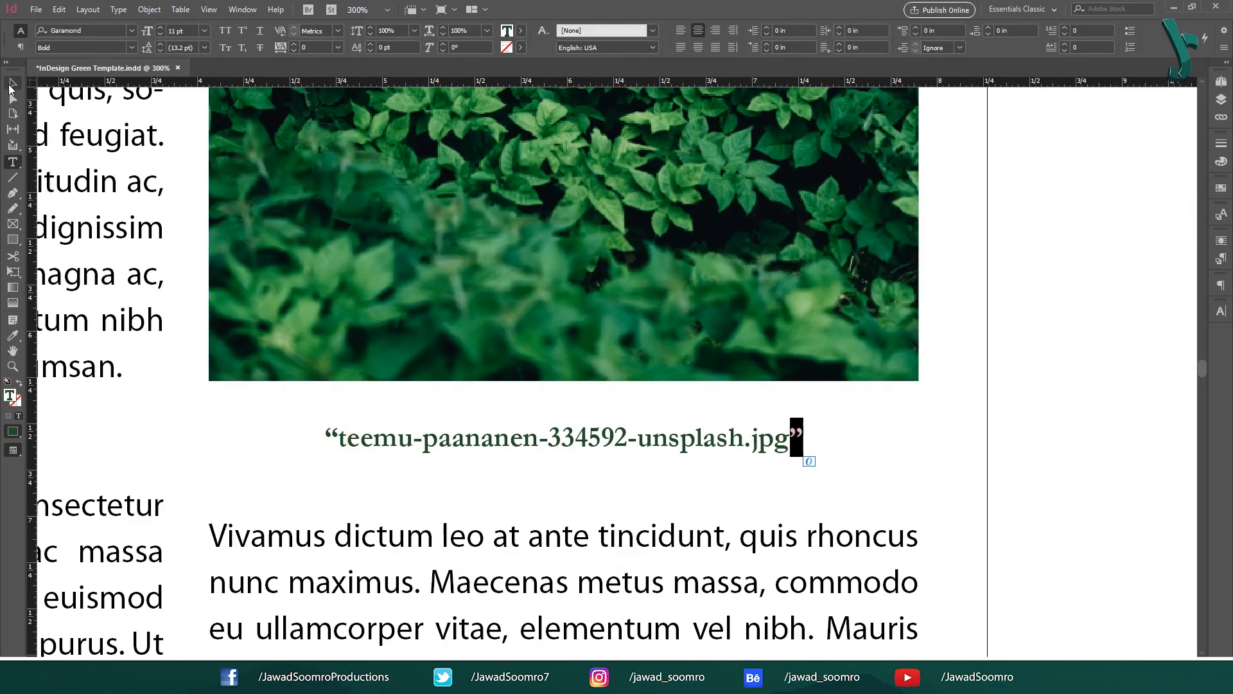
left_click(12, 84)
left_click(226, 460)
- Set the caption setup to a single left quotation mark before Name and a single right quotation mark after it
left_click(149, 9)
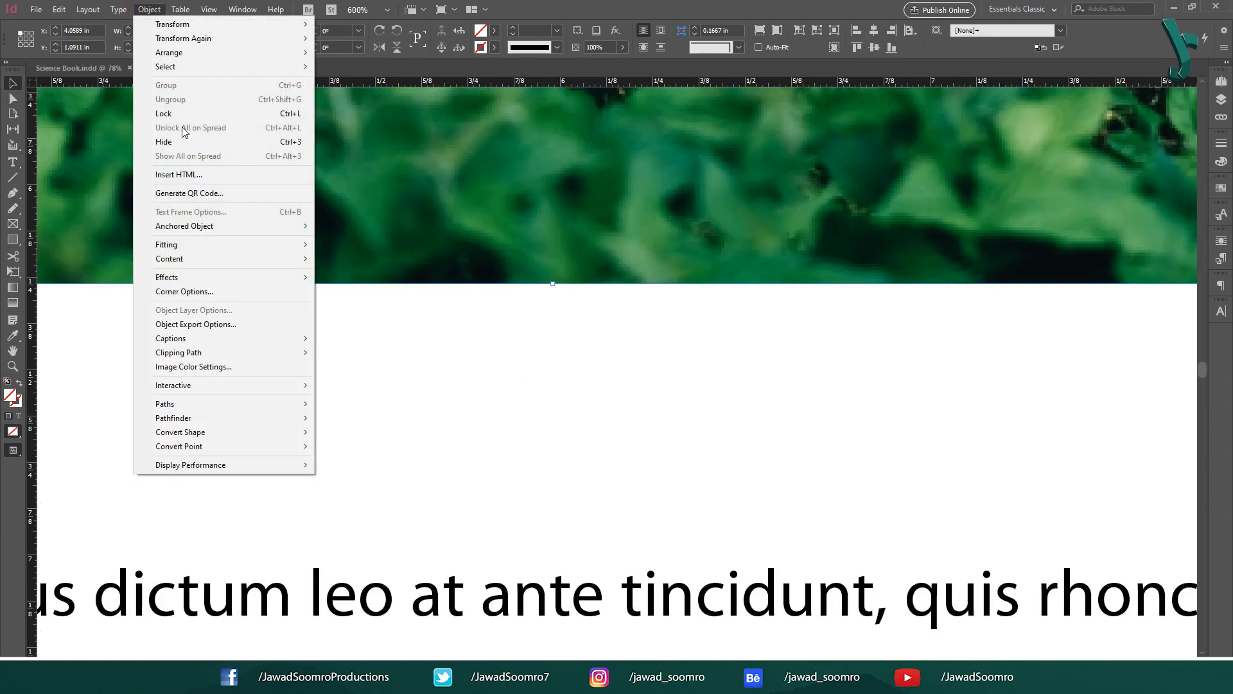
mouse_move(170, 338)
left_click(360, 338)
left_click(740, 269)
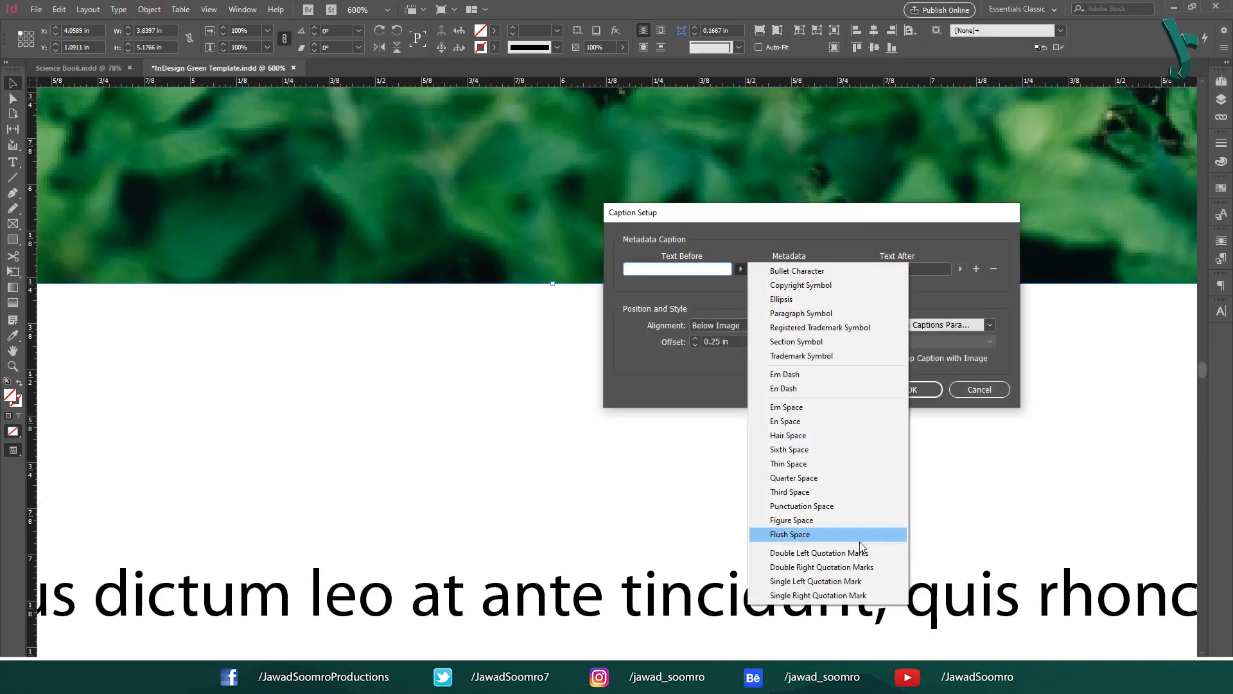
left_click(848, 581)
left_click(960, 269)
left_click(1047, 596)
left_click(912, 389)
- Generate a static caption for the foliage photo and inspect its opening and closing single quotation marks
left_click(149, 10)
mouse_move(267, 340)
left_click(385, 367)
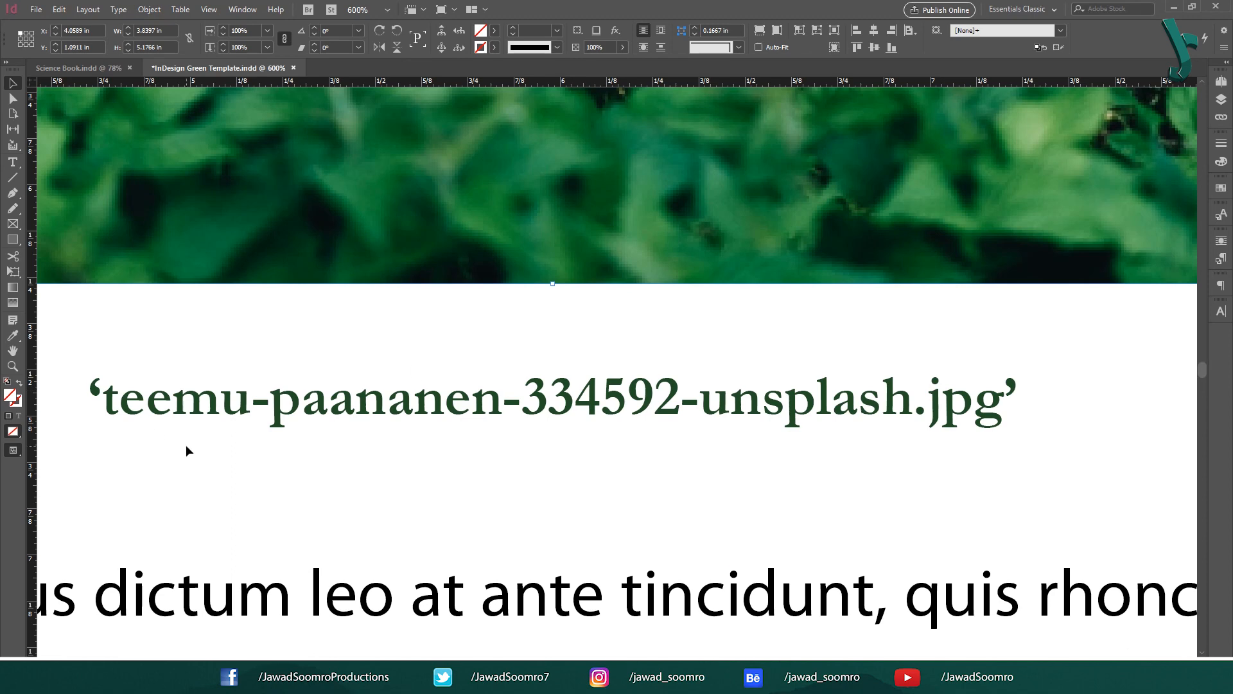
triple_click(193, 418)
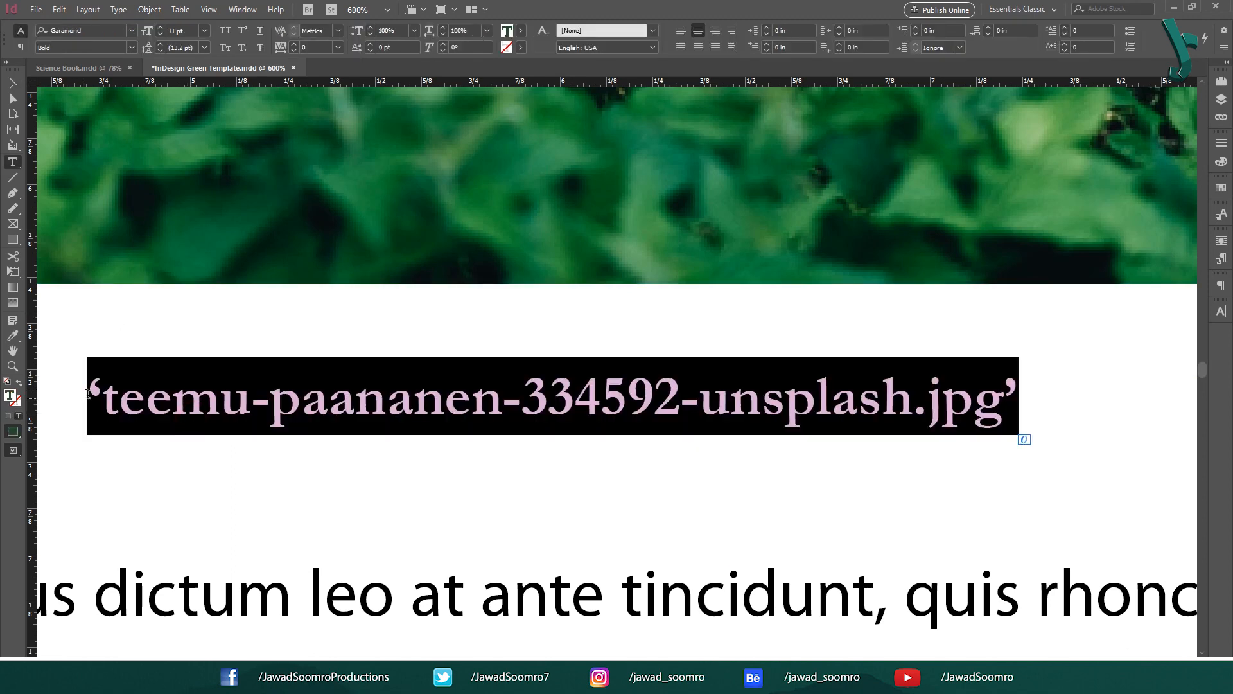
left_click(110, 395)
double_click(93, 395)
left_click_drag(111, 397, 87, 395)
left_click_drag(1003, 394, 1013, 393)
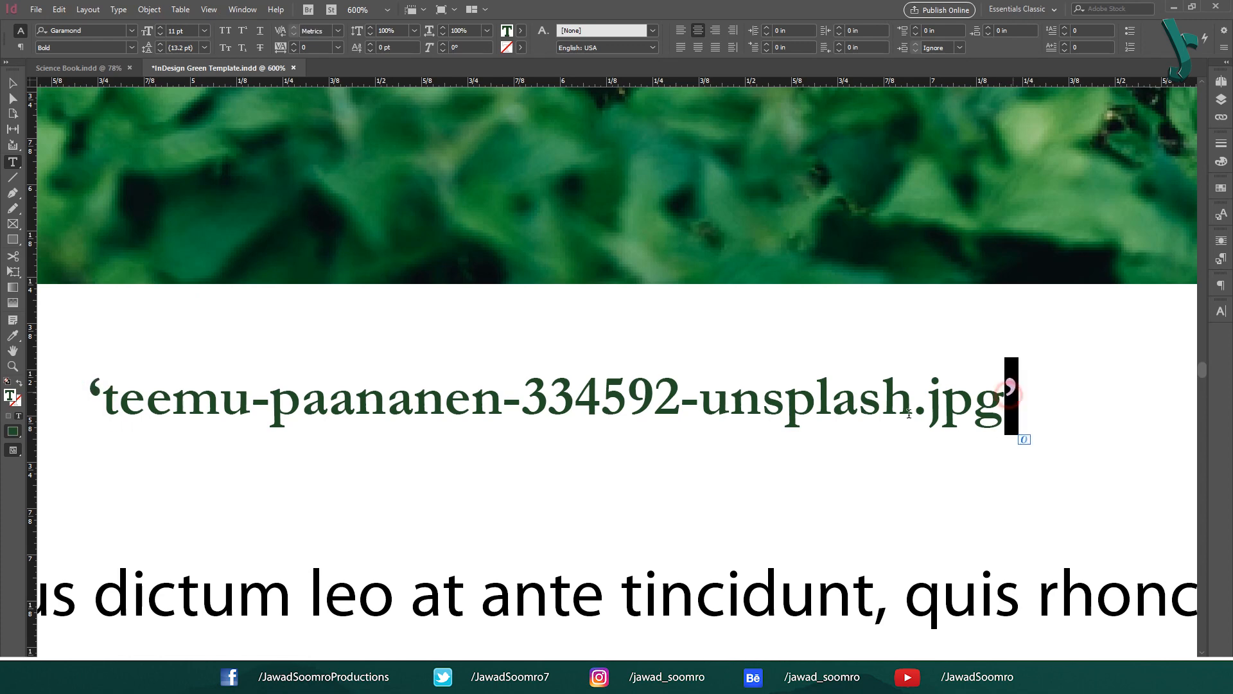
- Delete the foliage photo's single-quoted caption and select the photo
key("Escape")
key("Delete")
left_click(297, 238)
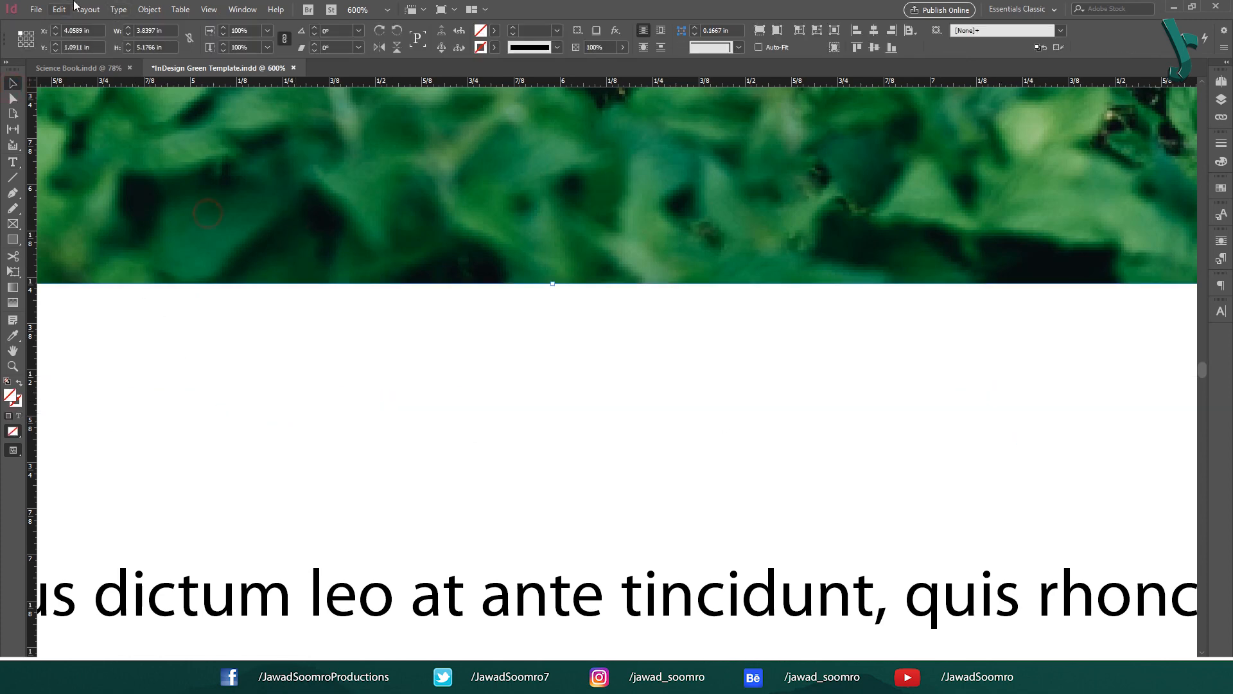
- Swap the marks in the caption setup: single right quotation mark before Name, single left quotation mark after it
left_click(149, 9)
mouse_move(276, 338)
left_click(373, 341)
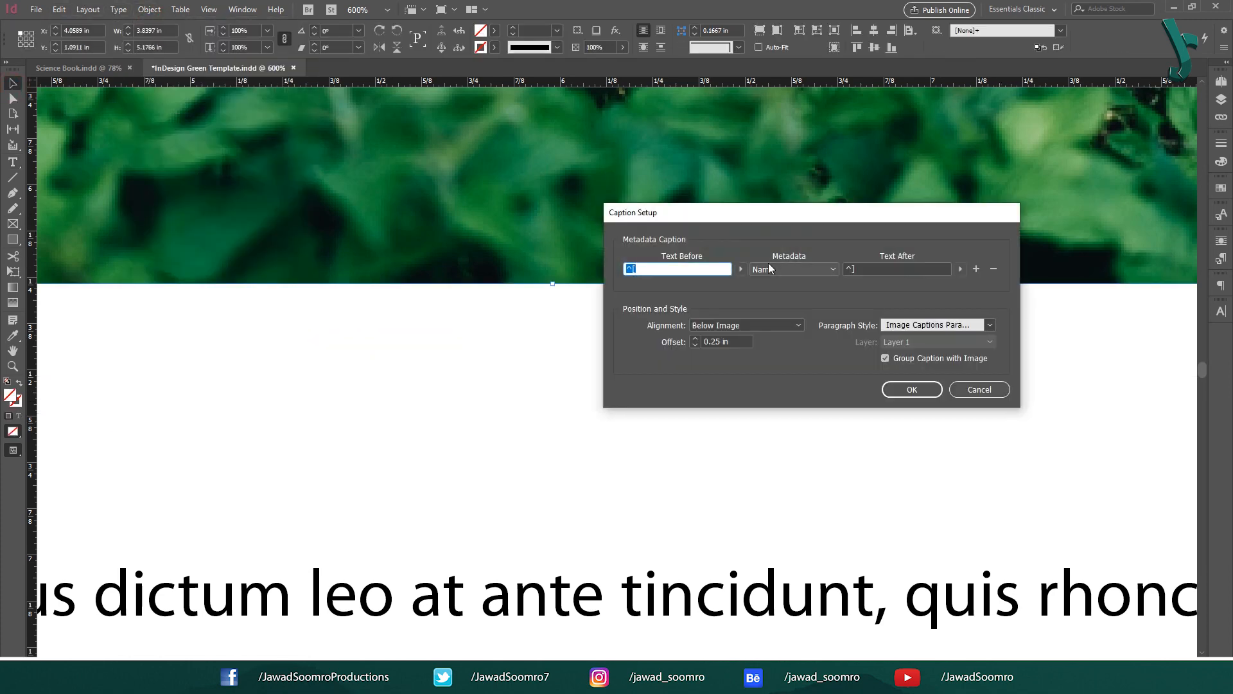
left_click(924, 270)
left_click(678, 269)
left_click(741, 269)
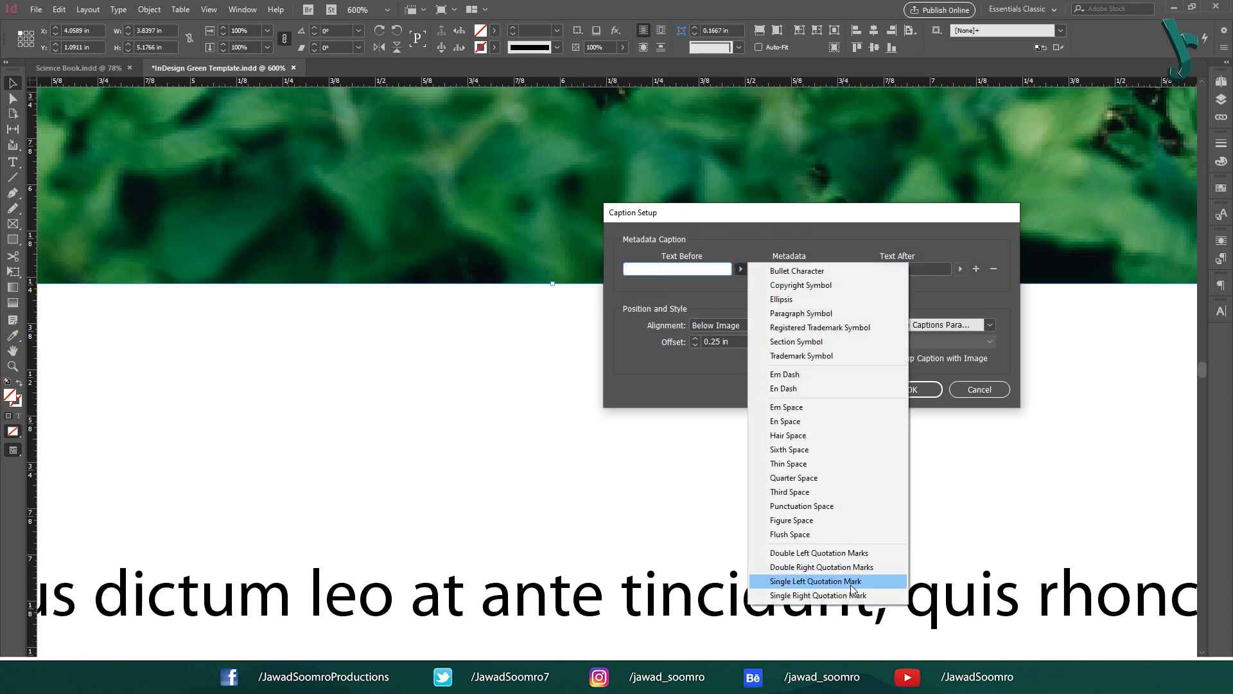
left_click(848, 590)
left_click(960, 269)
left_click(998, 582)
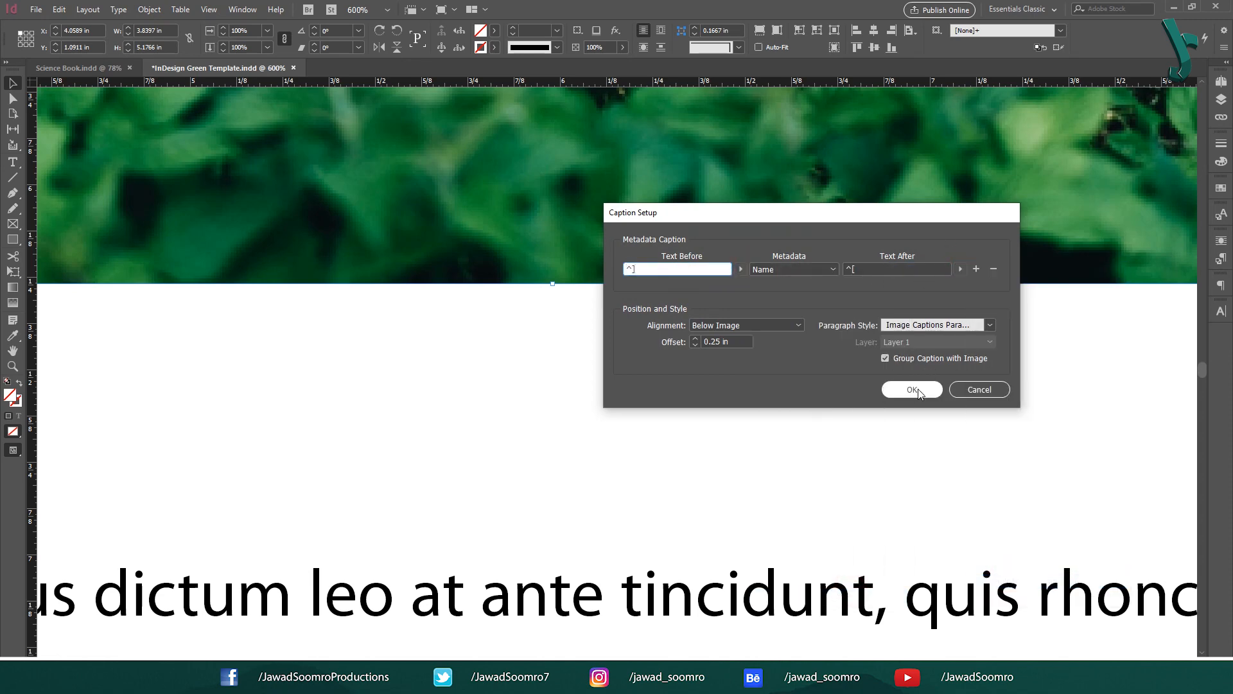
left_click(912, 389)
- Generate a static caption for the foliage photo with the swapped single quotation marks and inspect both marks
left_click(149, 9)
mouse_move(277, 339)
left_click(427, 366)
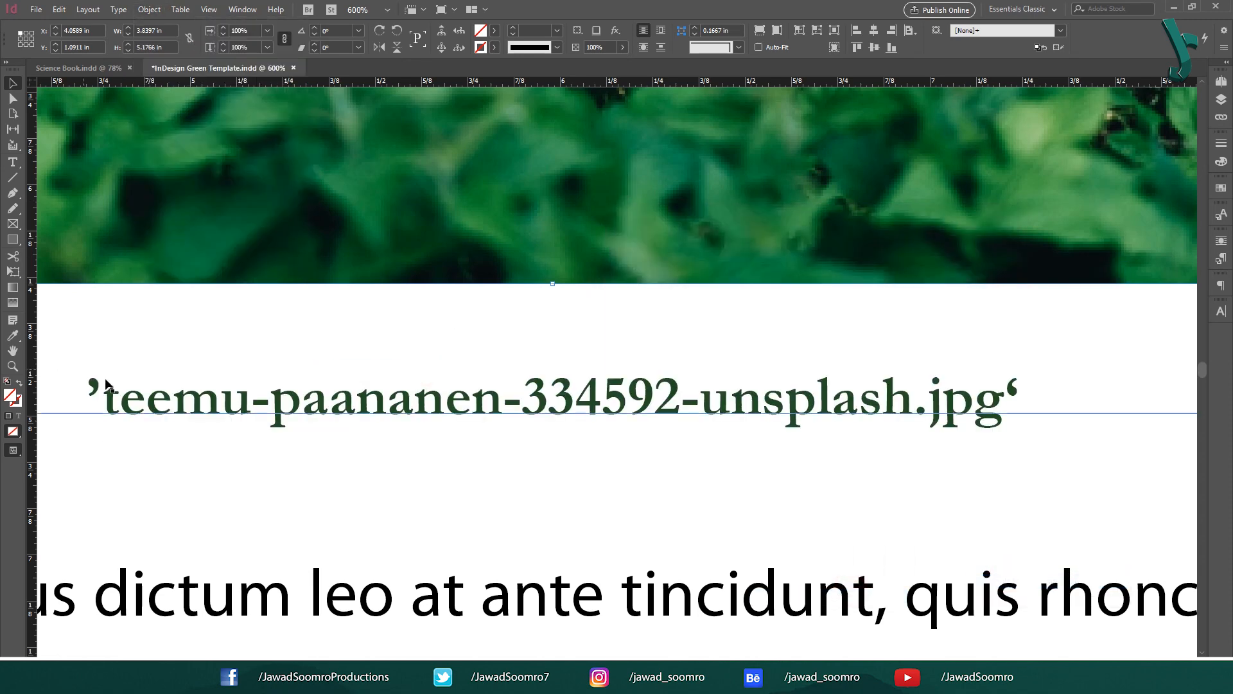
left_click_drag(100, 390, 84, 393)
left_click_drag(1035, 406, 1007, 405)
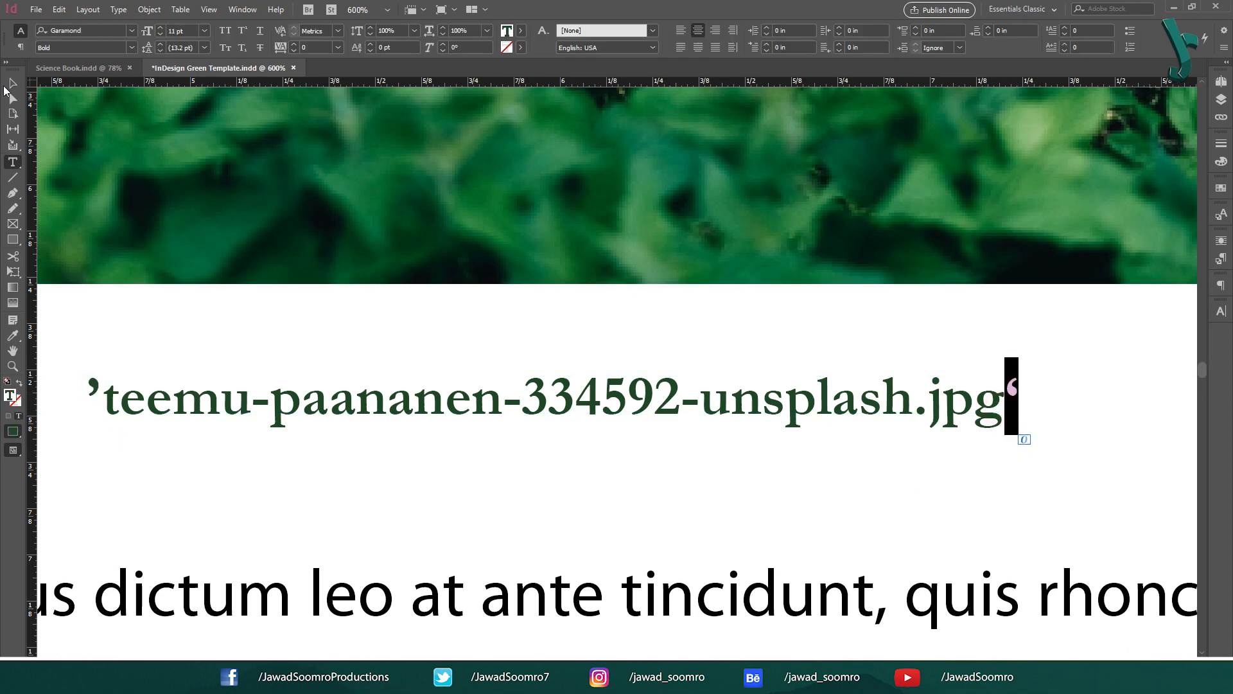
left_click(13, 84)
left_click(345, 519)
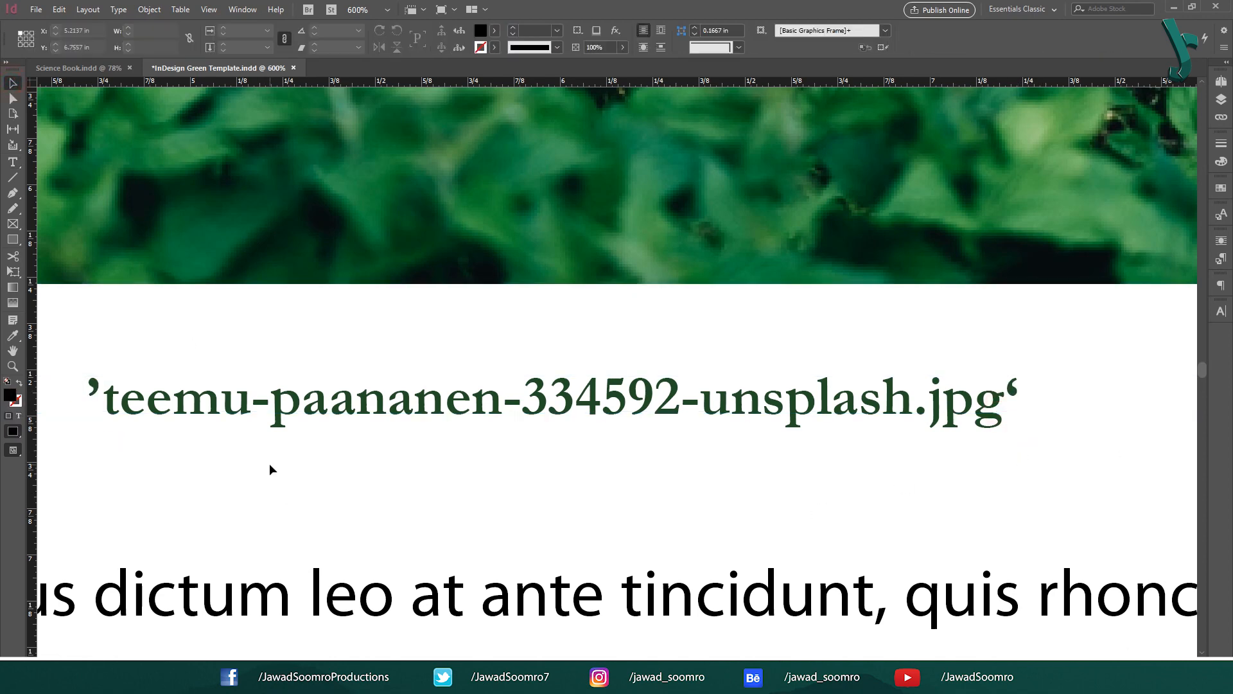
- Delete the swapped-quote foliage caption and set the caption setup to double left quotation marks before Name and double right after it
left_click(295, 402)
key("Delete")
left_click(149, 10)
mouse_move(319, 341)
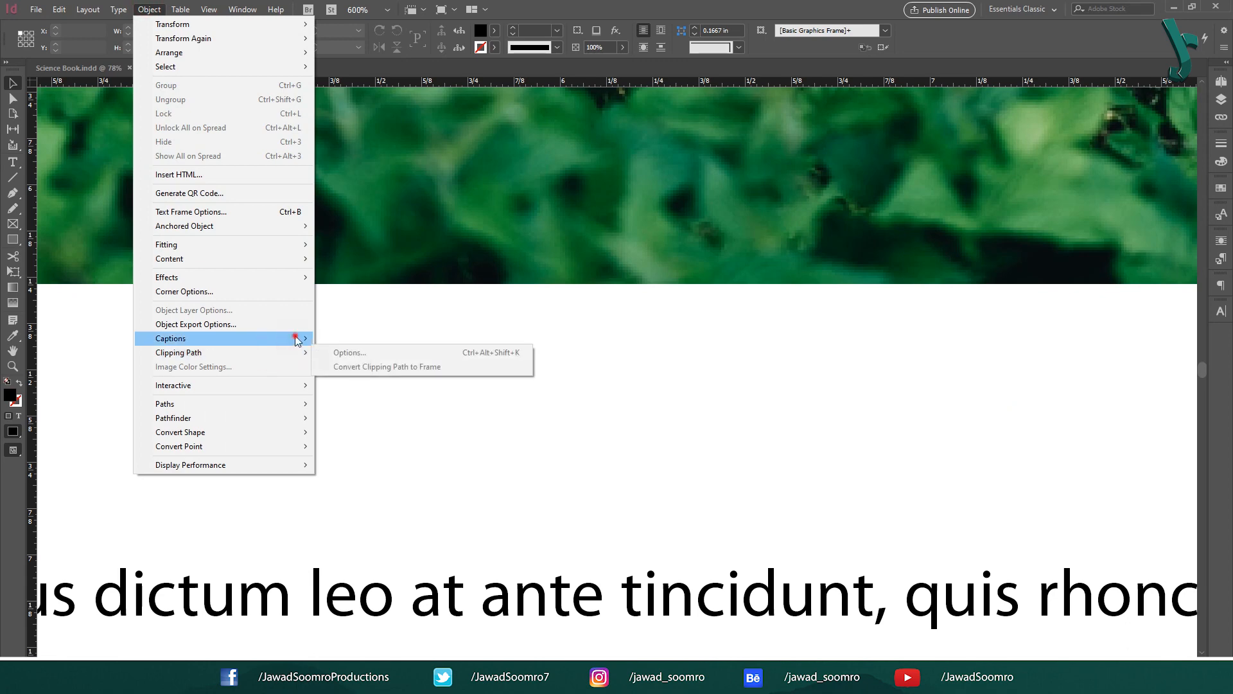
left_click(360, 340)
left_click(740, 269)
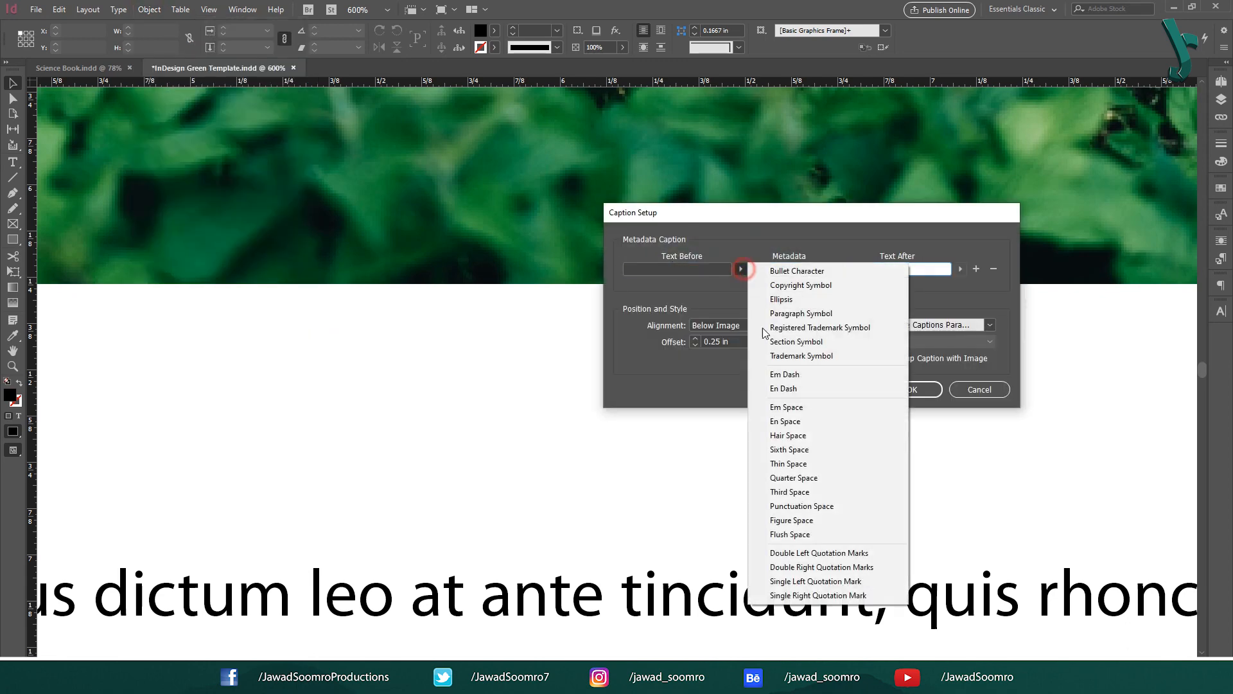
left_click(802, 556)
left_click(962, 269)
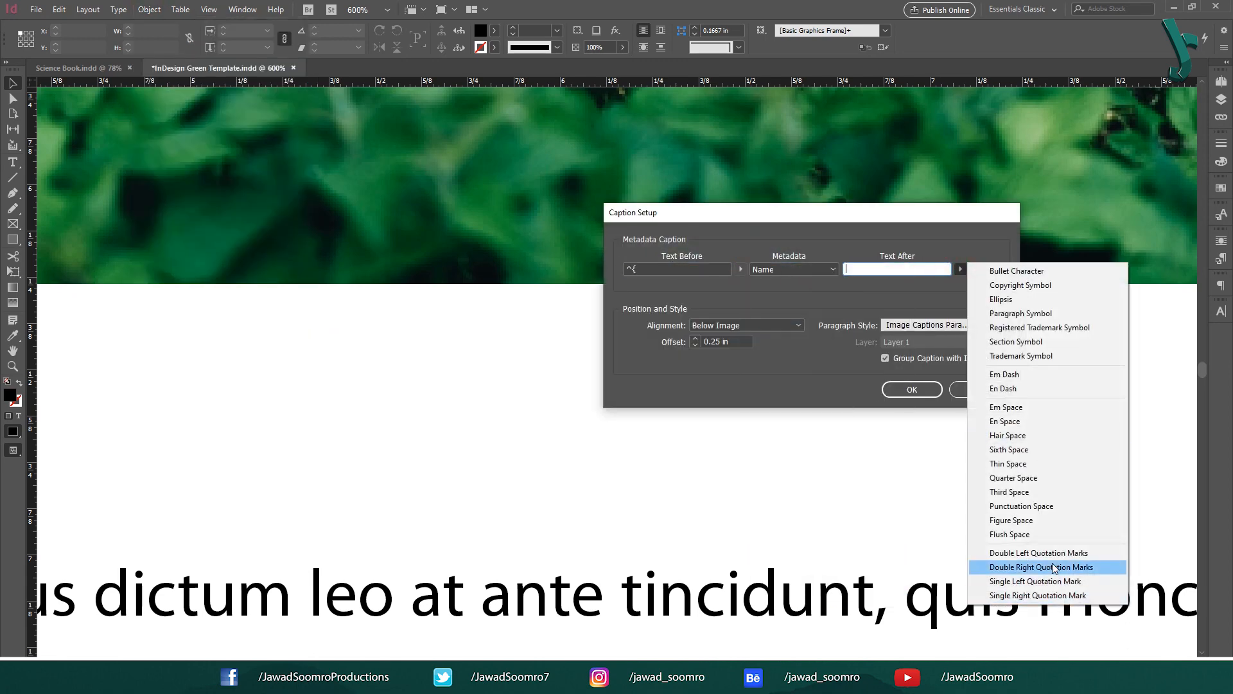
left_click(1041, 566)
left_click(912, 389)
- Generate a live caption for the foliage photo with the double quotation marks
left_click(149, 9)
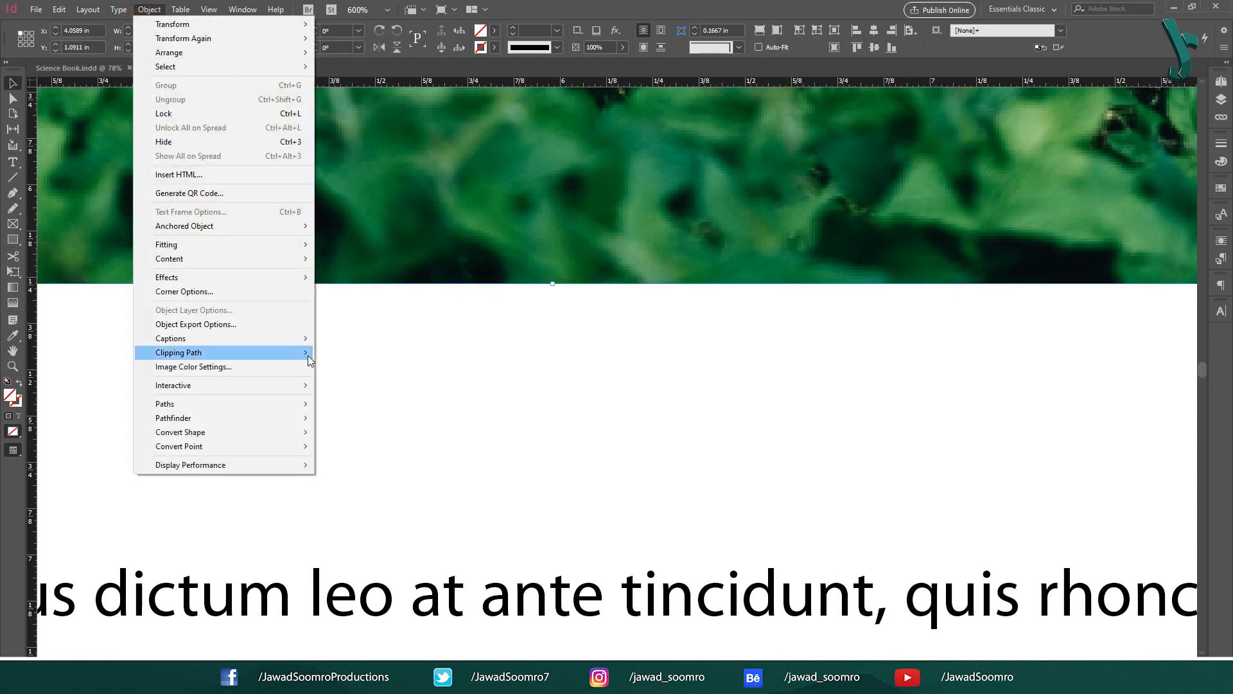
mouse_move(170, 338)
left_click(373, 353)
- Select the live caption inside the watering photo's group and convert it to a static caption
left_click(153, 15)
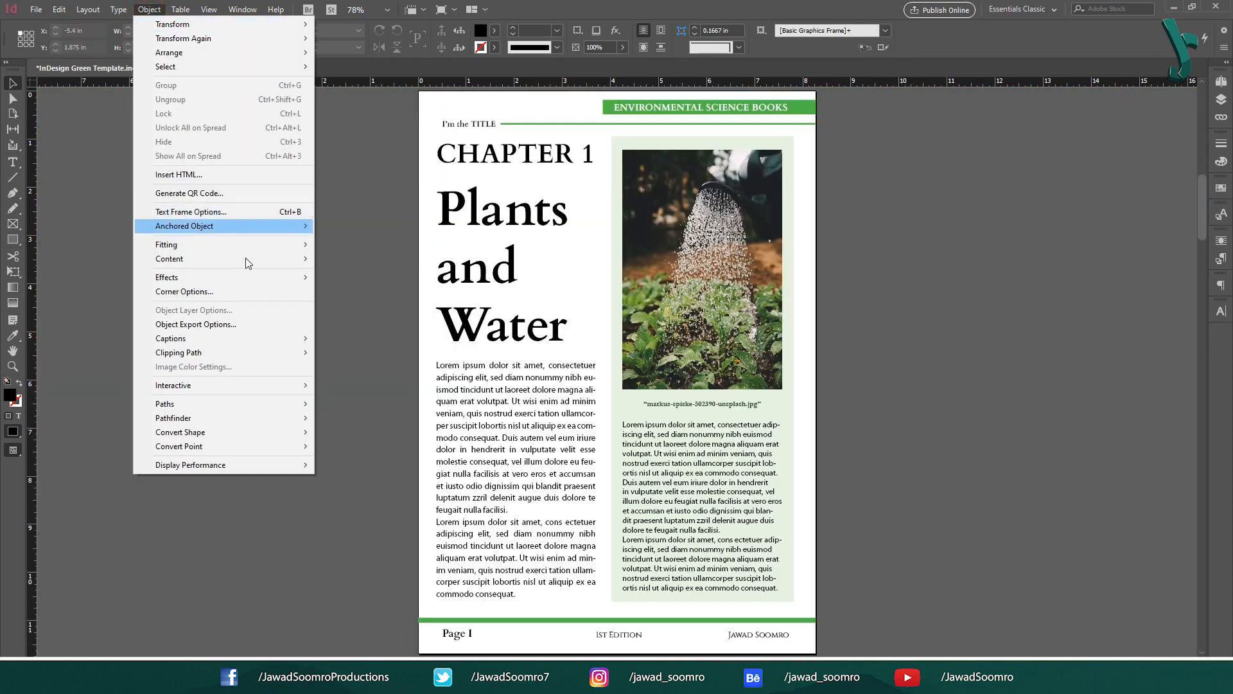
mouse_move(271, 341)
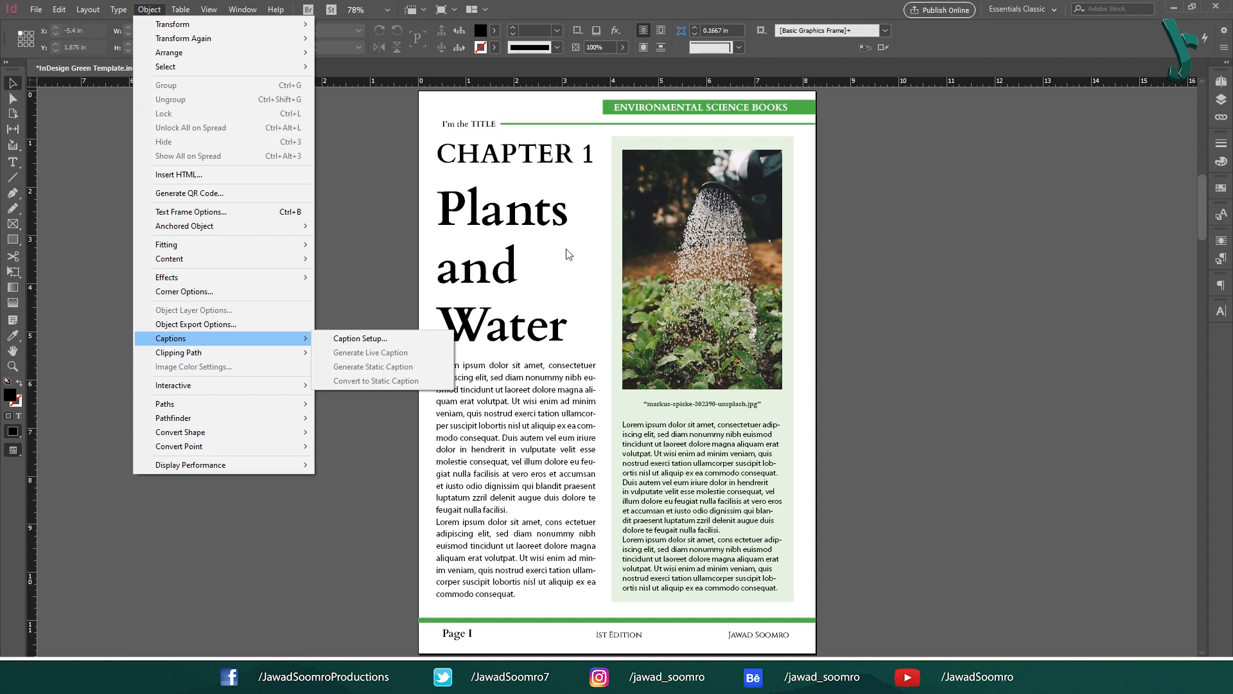
left_click(780, 389)
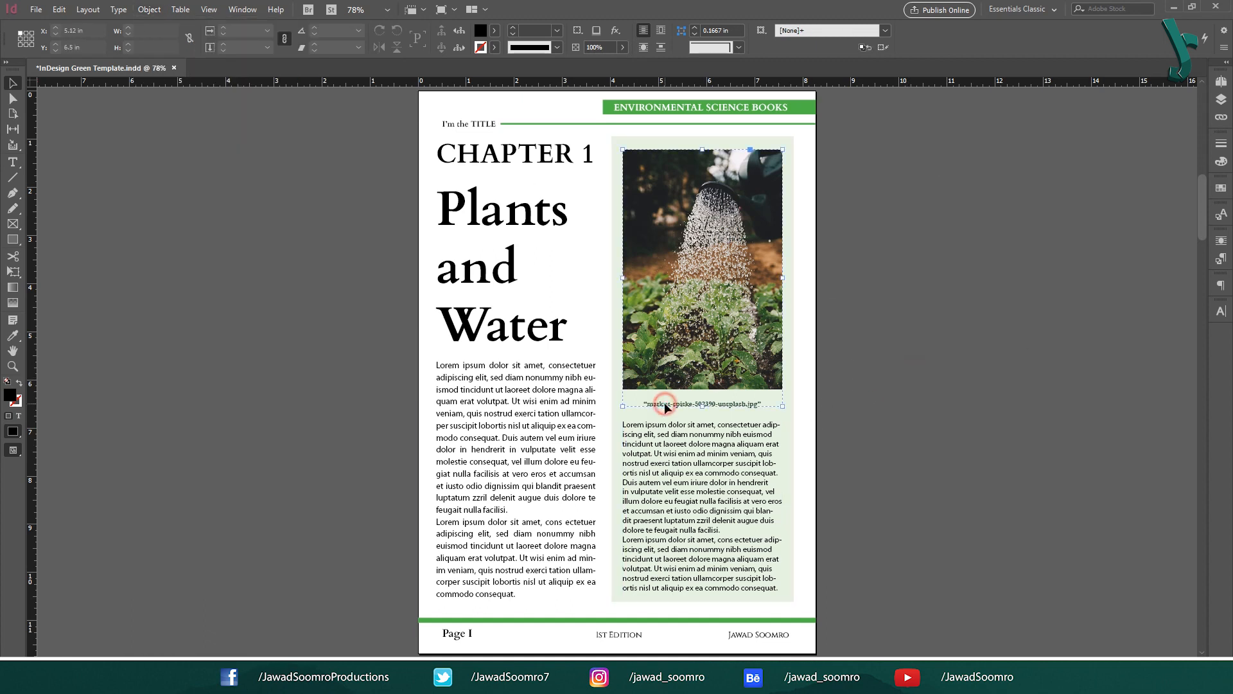
left_click(679, 390)
double_click(685, 403)
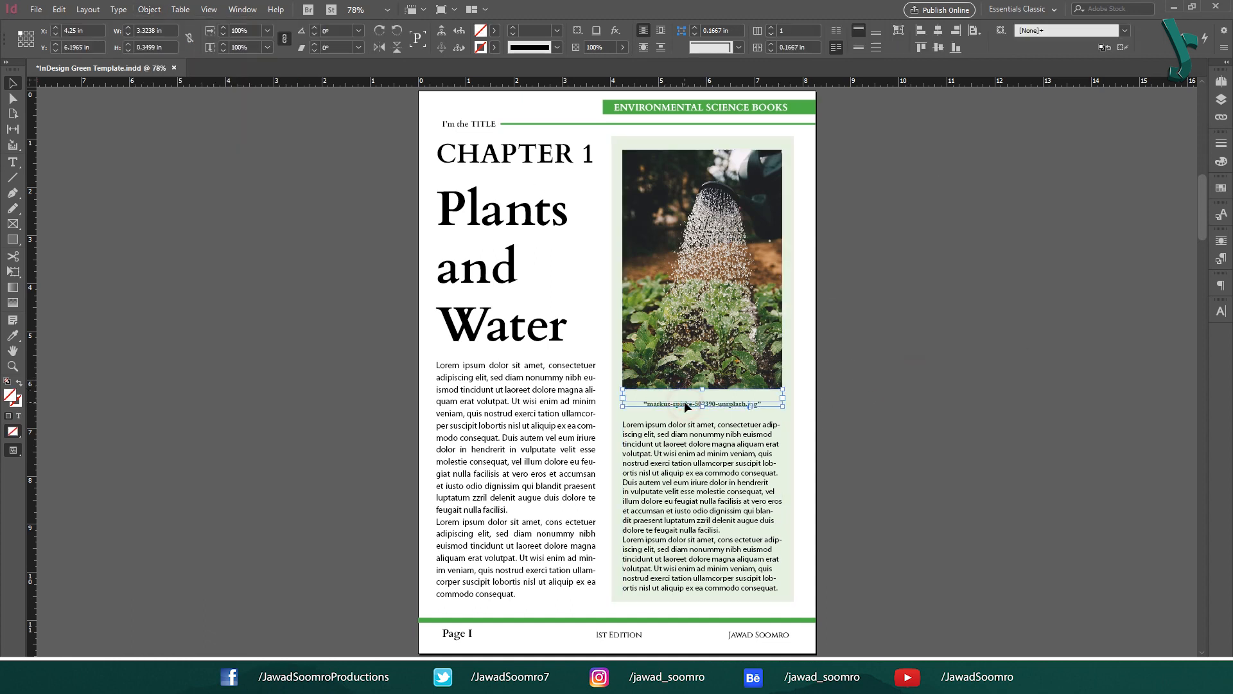
left_click(148, 9)
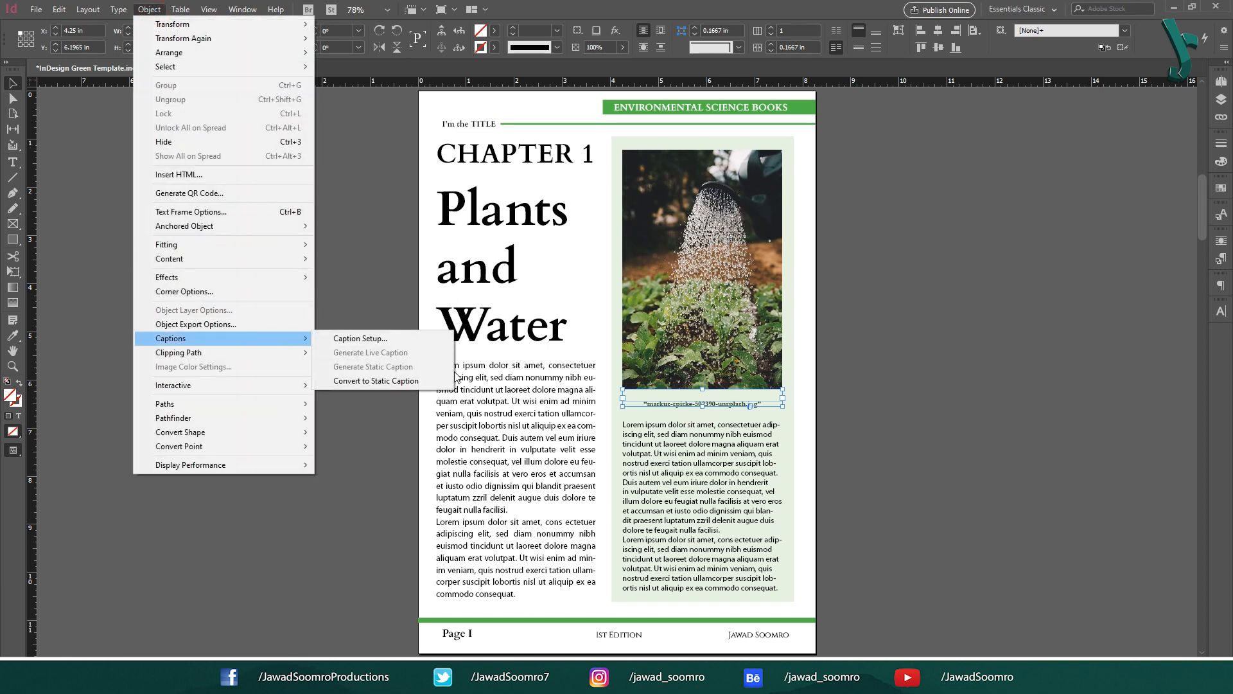
left_click(402, 383)
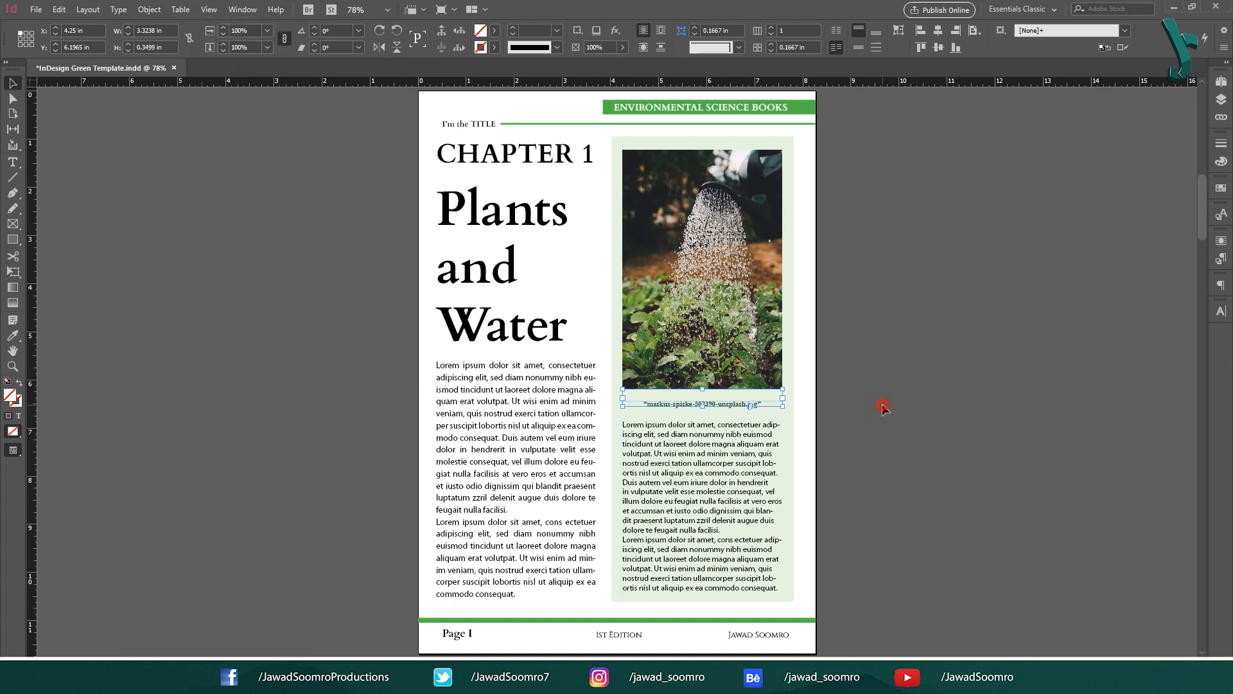
- Check which caption commands are available for the watering photo's converted caption and for the grass photo's caption
left_click(712, 401)
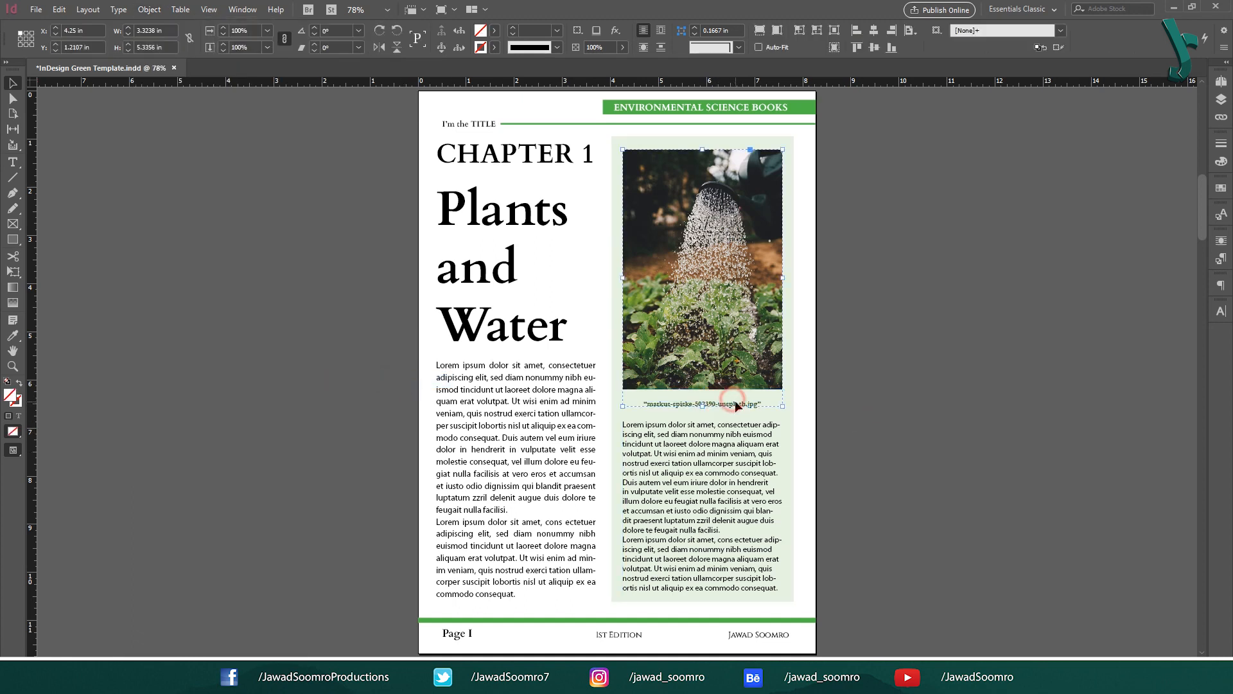
double_click(735, 400)
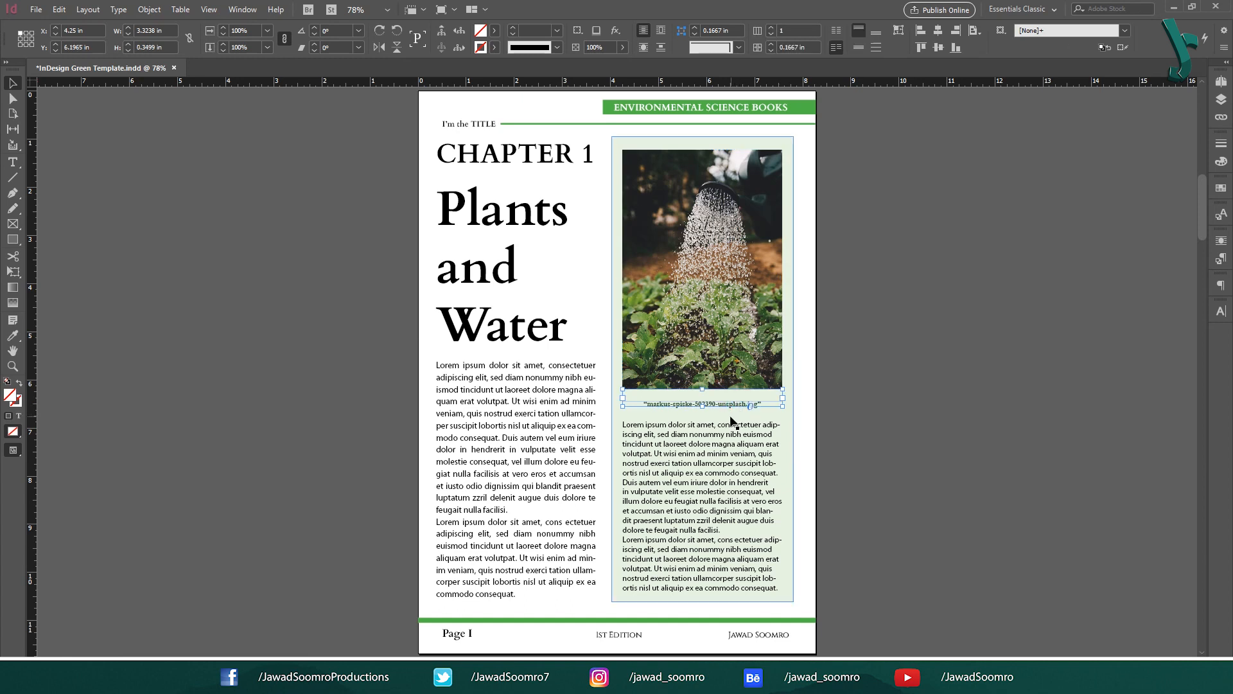
left_click(158, 11)
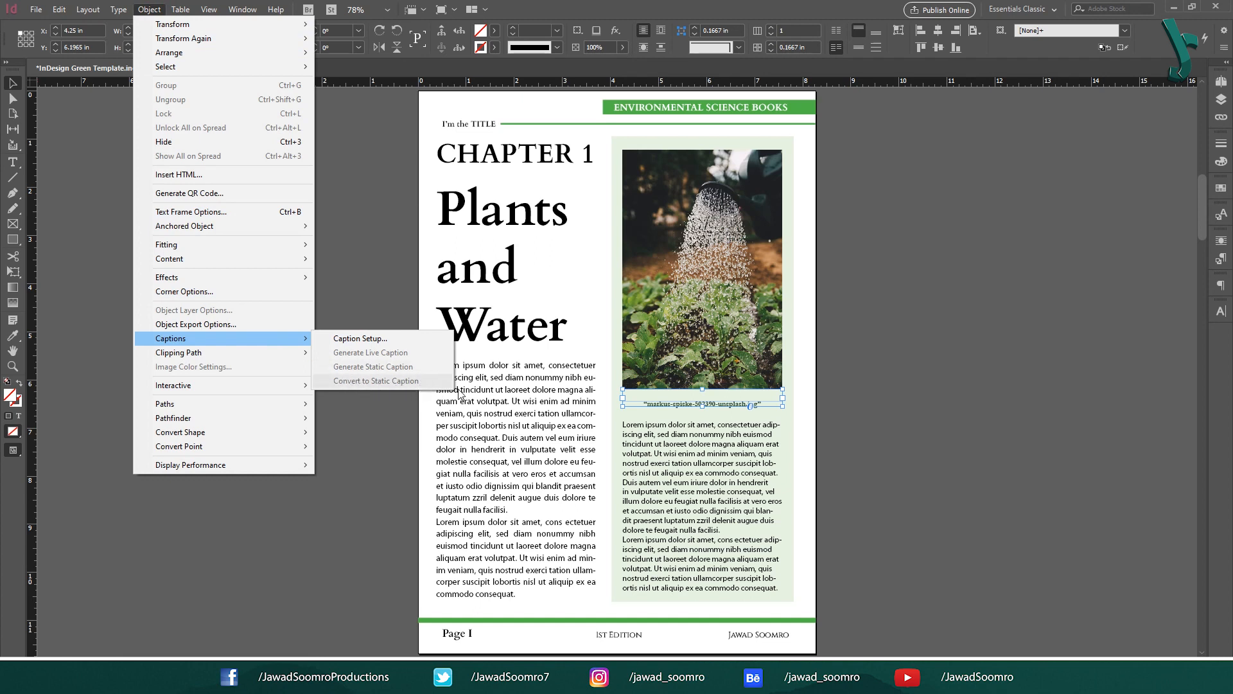
left_click(861, 341)
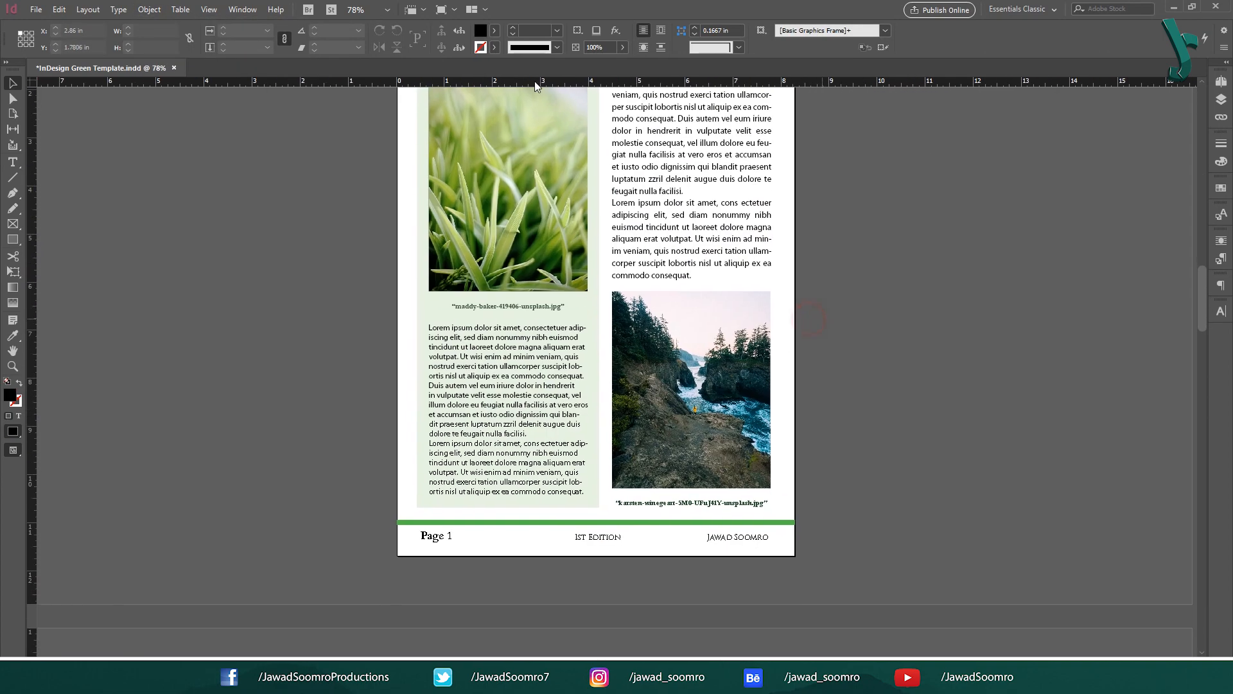
left_click(545, 306)
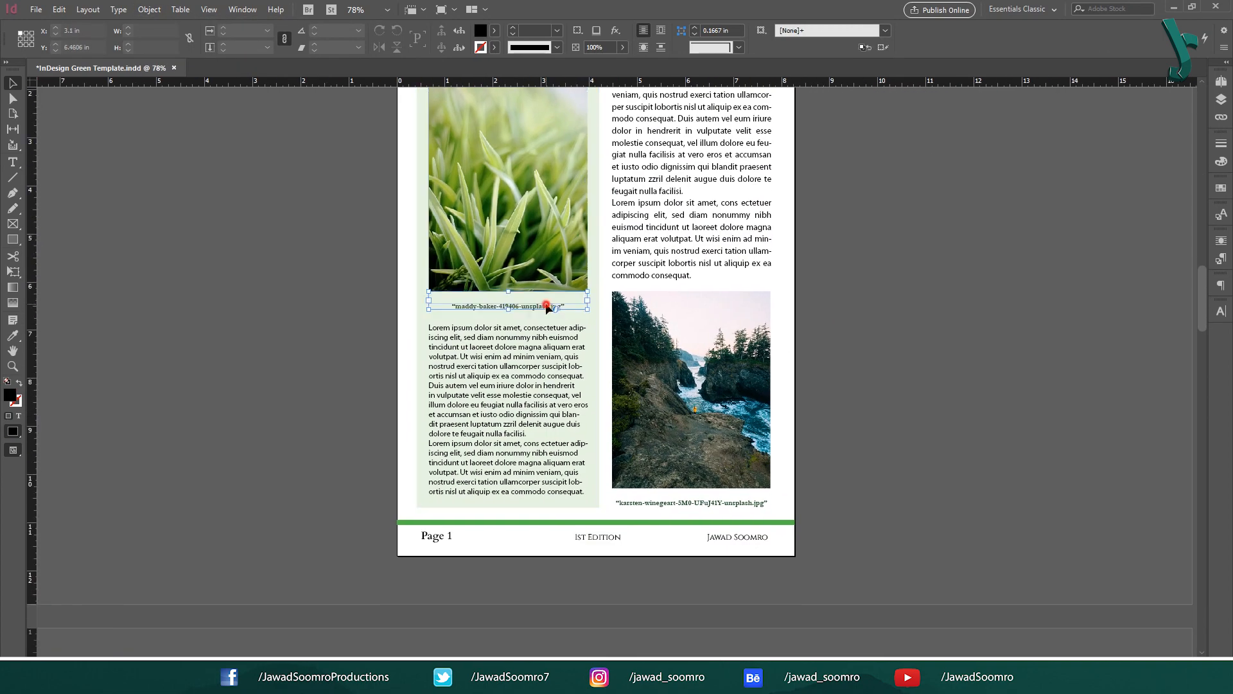
left_click(149, 9)
left_click(224, 336)
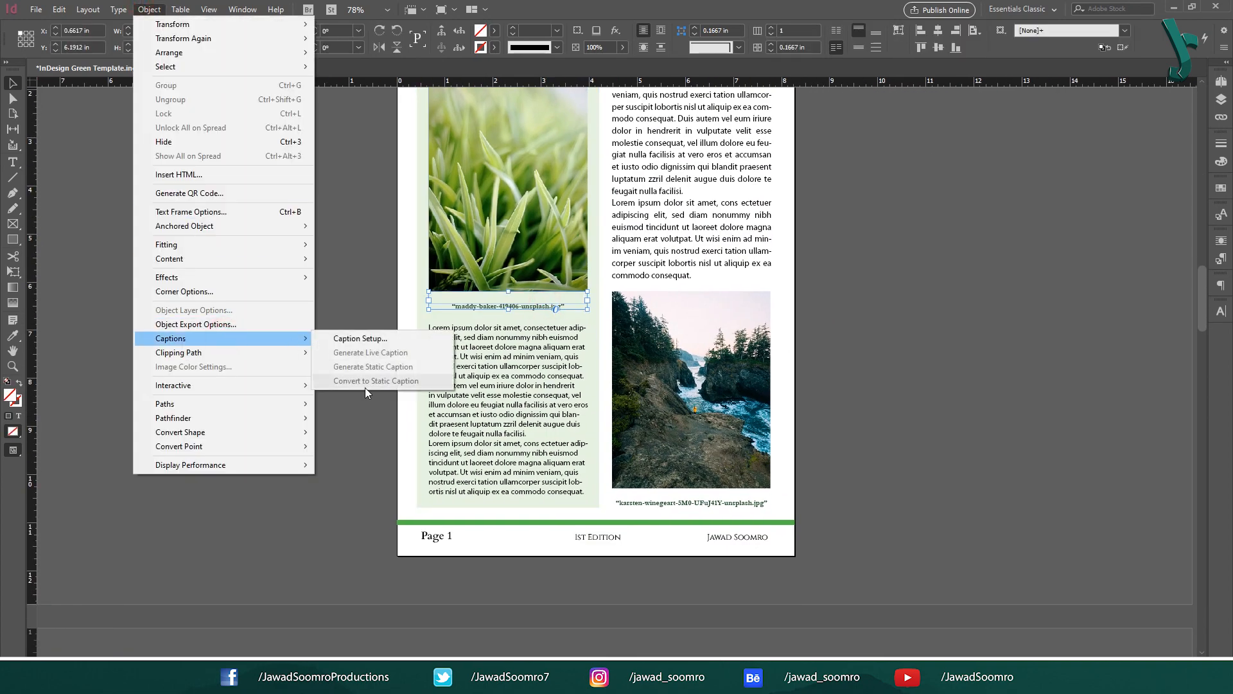
left_click(1014, 506)
- Convert the caption below the rocky coast photo to a static caption
left_click(704, 505)
left_click(149, 9)
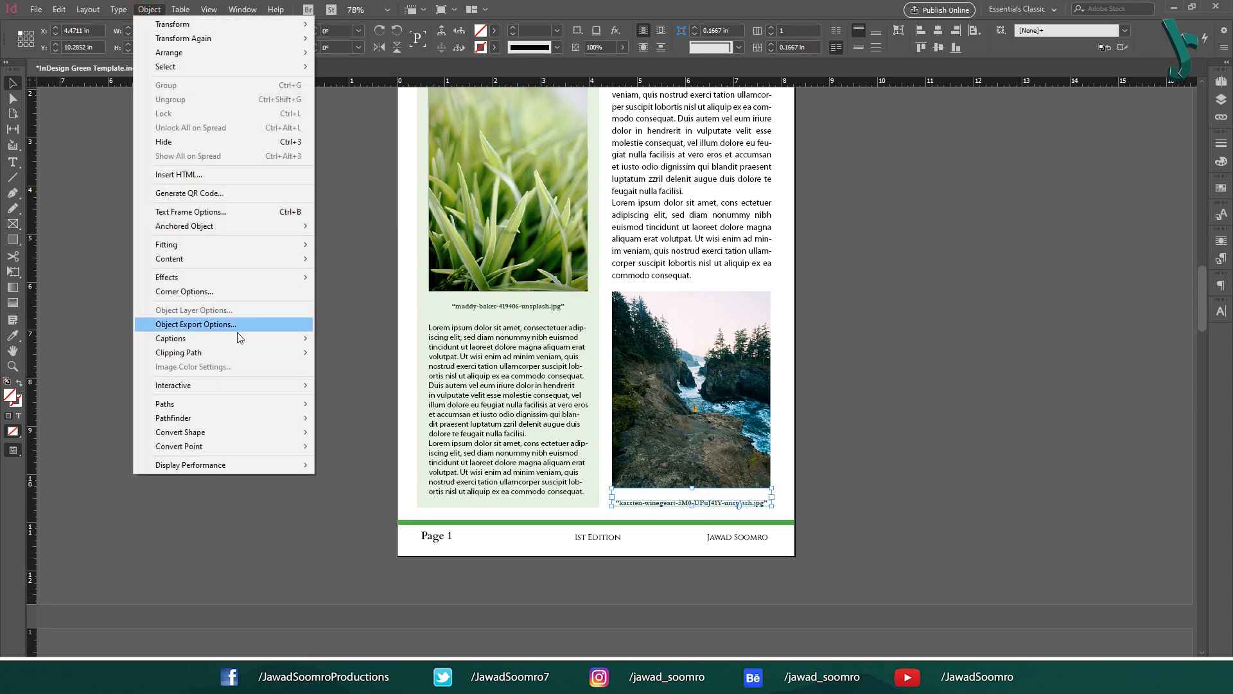
mouse_move(237, 336)
left_click(404, 383)
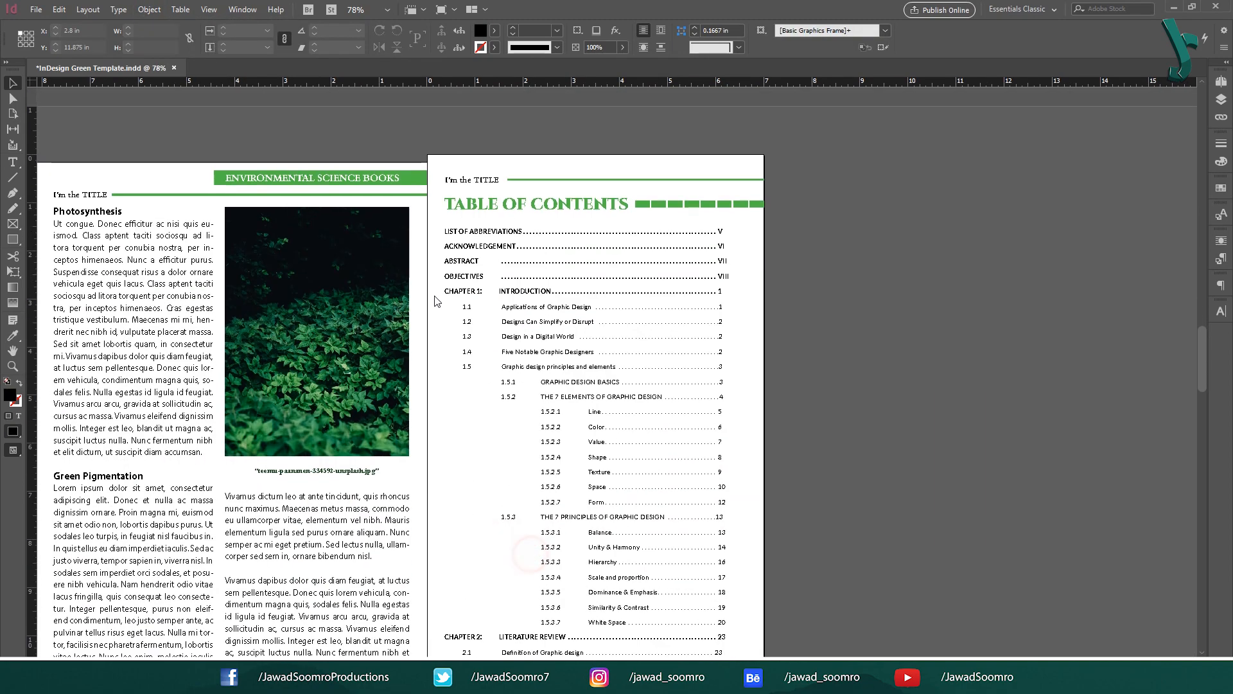
- Convert the live caption below the dark foliage photo to a static caption
left_click(316, 470)
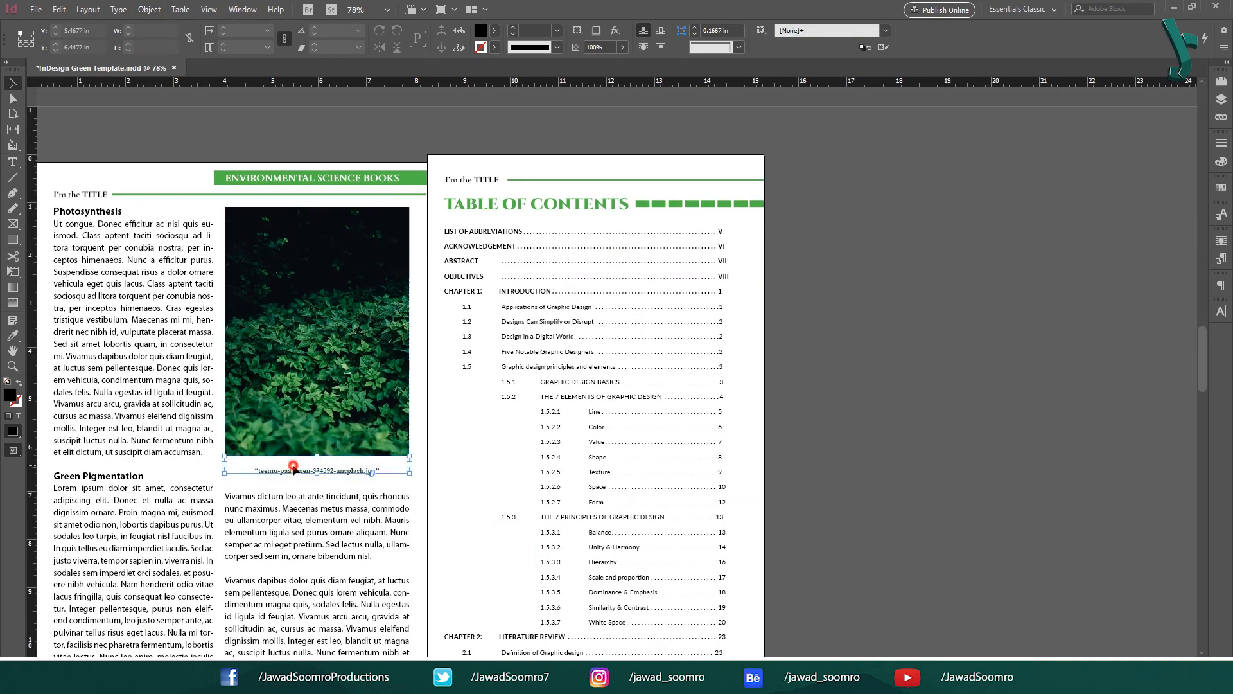
left_click(149, 9)
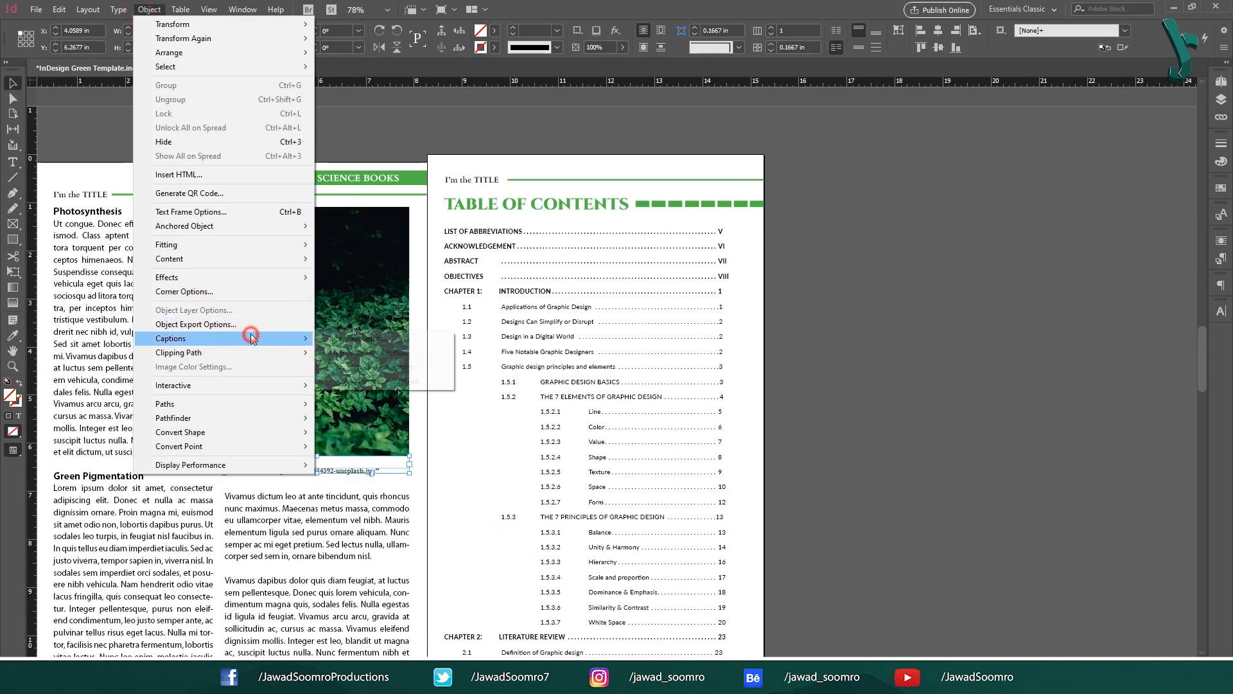
mouse_move(243, 338)
left_click(350, 380)
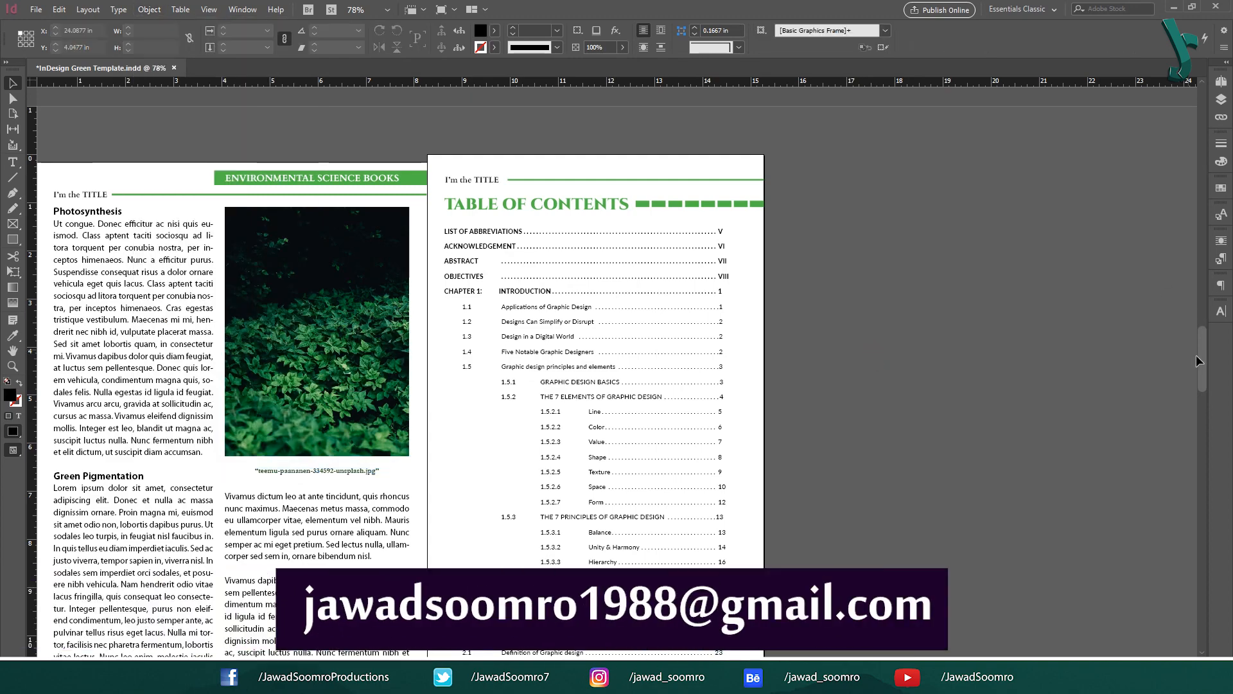
left_click_drag(1199, 359, 1206, 151)
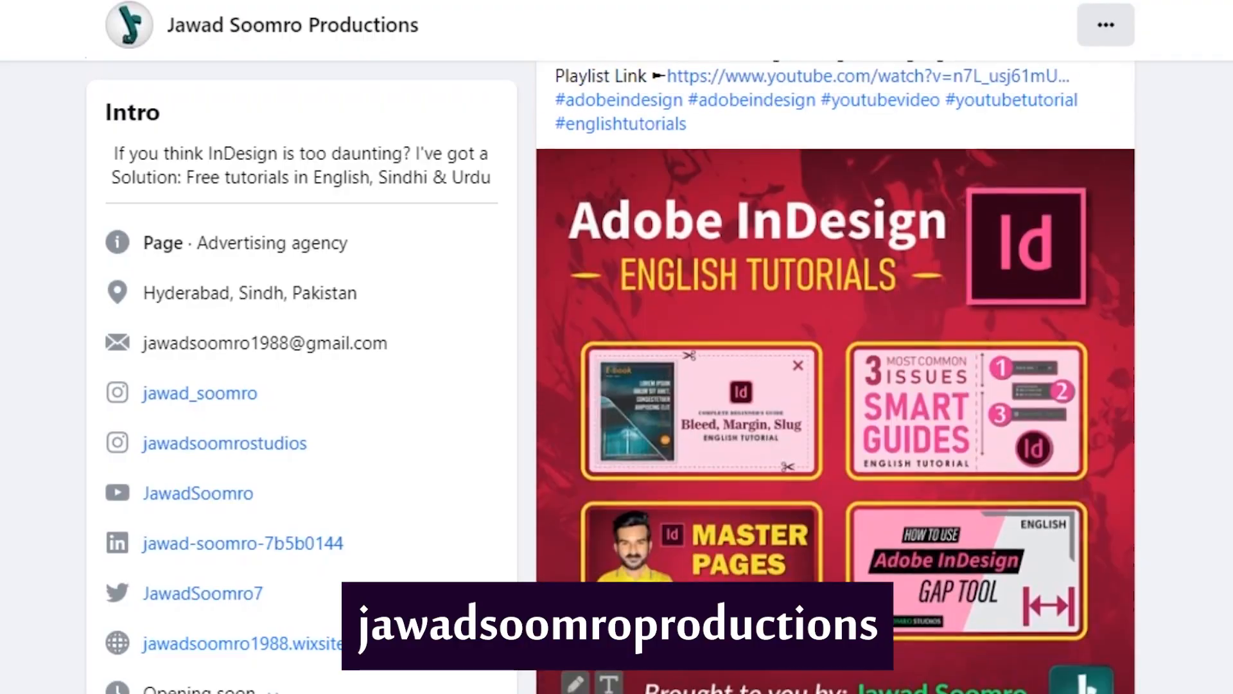
scroll(616, 346, "up", 12)
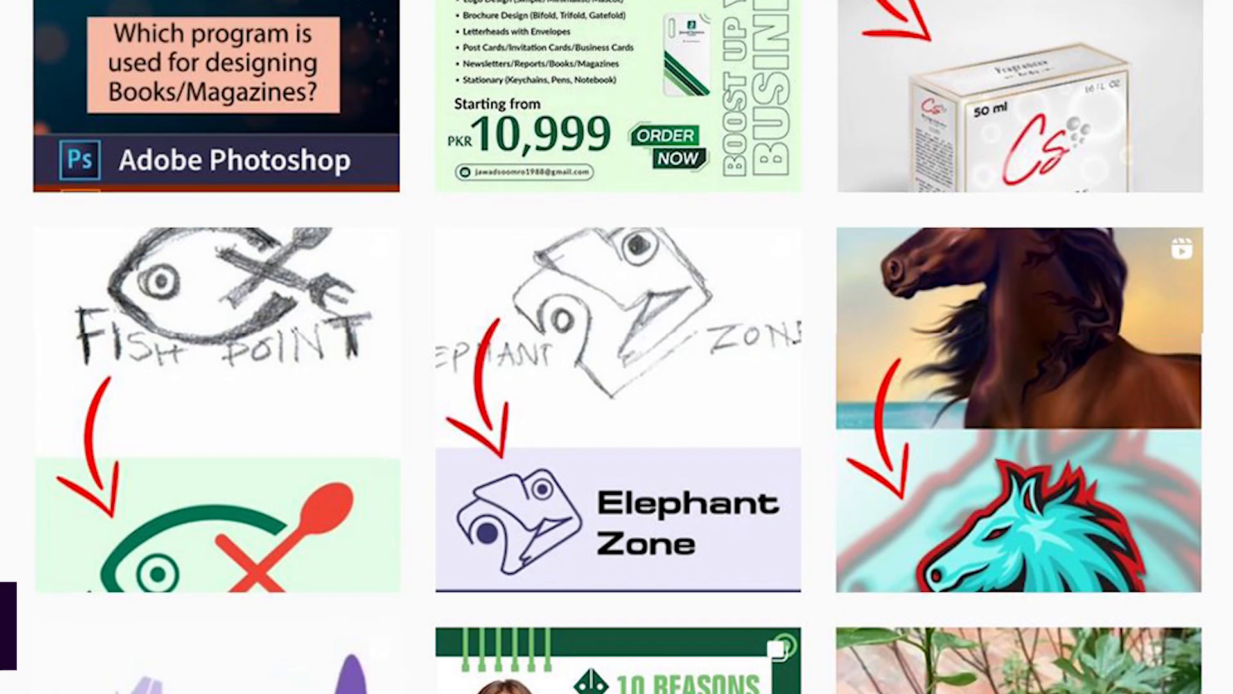
scroll(617, 346, "up", 5)
scroll(616, 347, "up", 5)
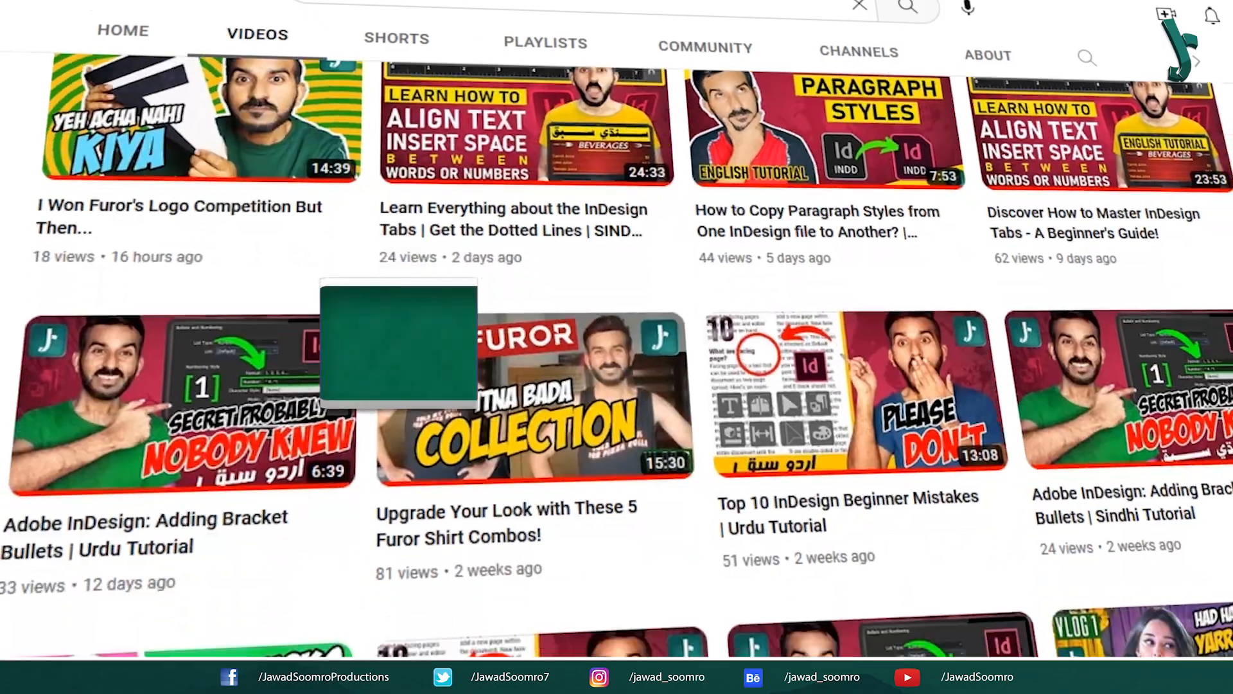
scroll(617, 347, "down", 12)
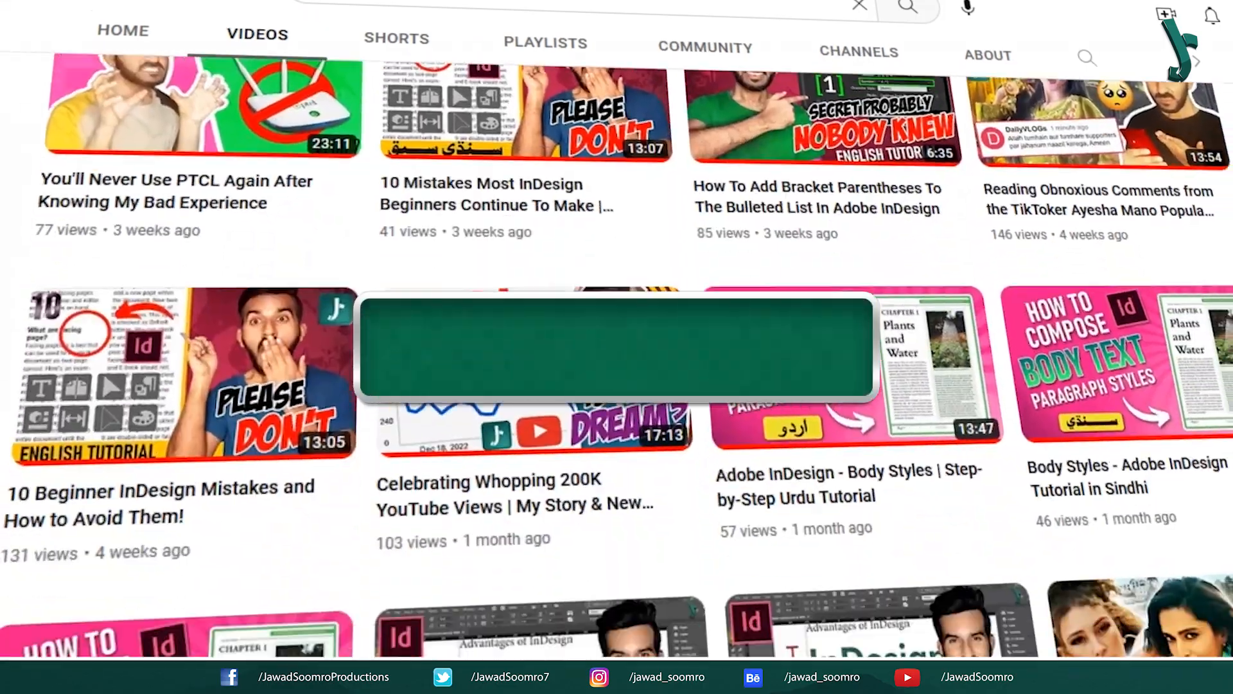
scroll(616, 346, "down", 18)
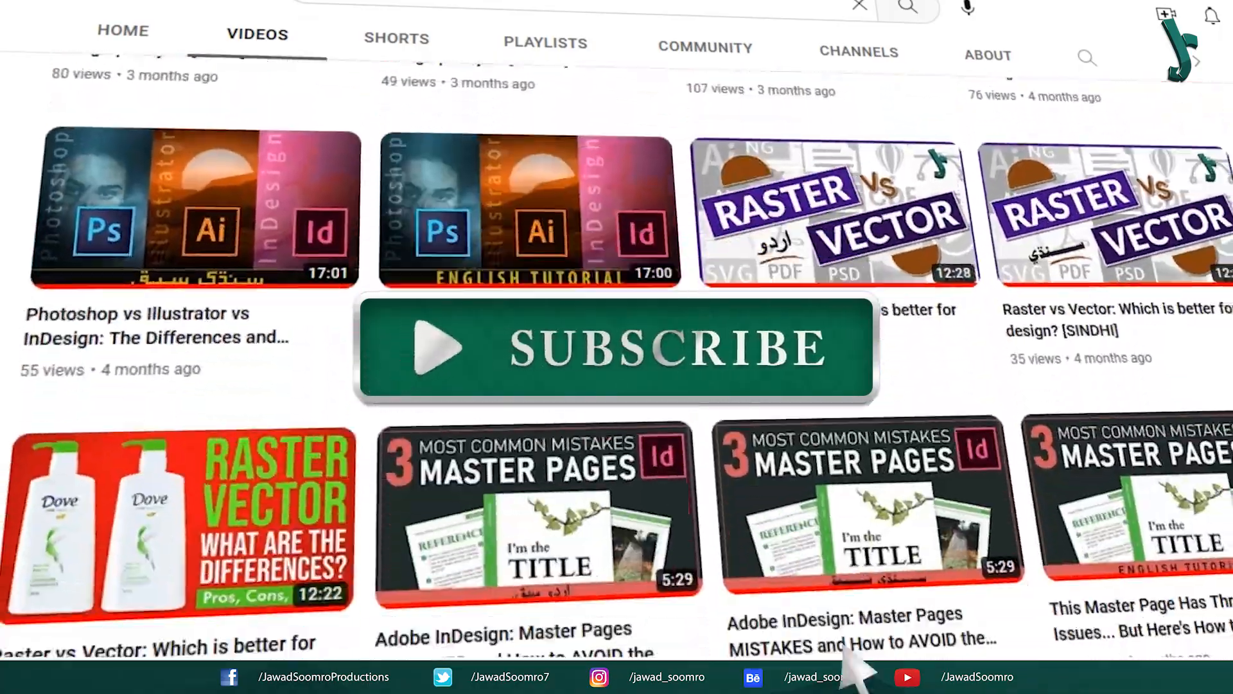
scroll(560, 393, "down", 15)
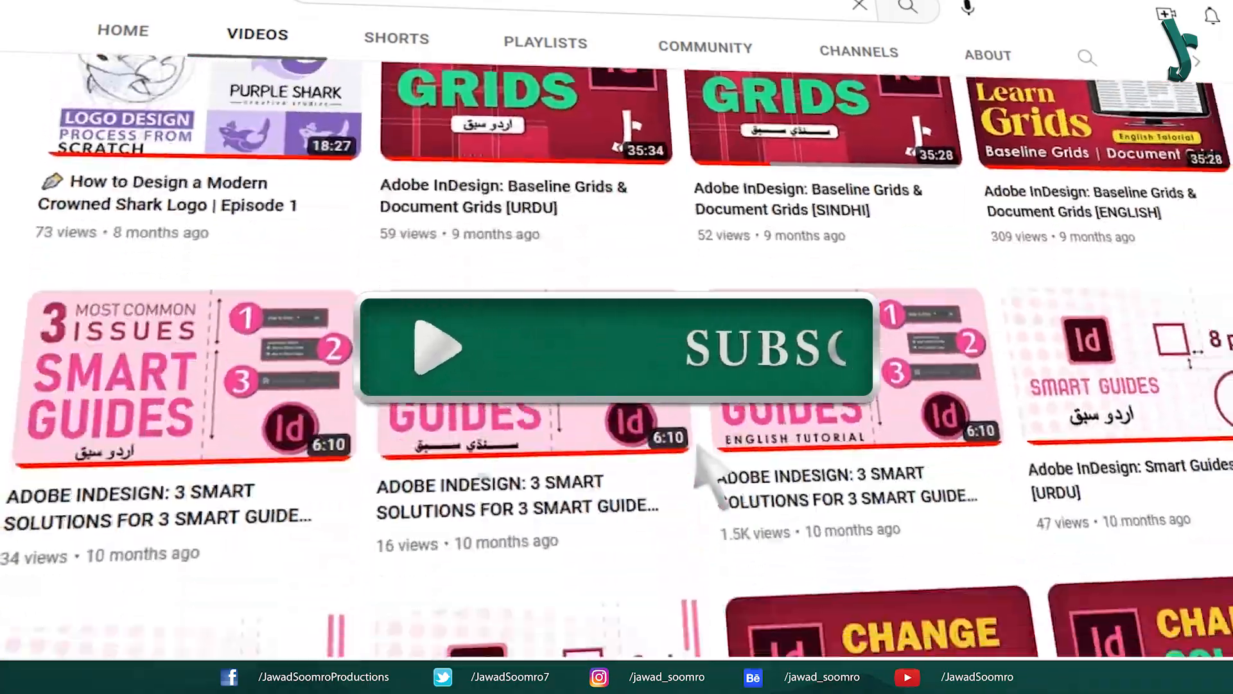